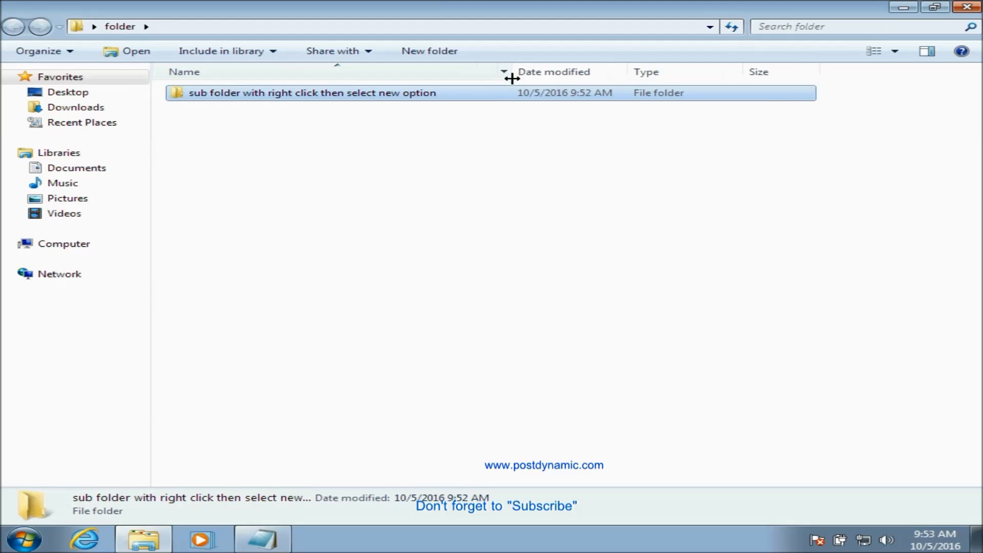
Create a new subfolder in the current folder and name it "Sub folder by toolbar New folder option"
click(311, 259)
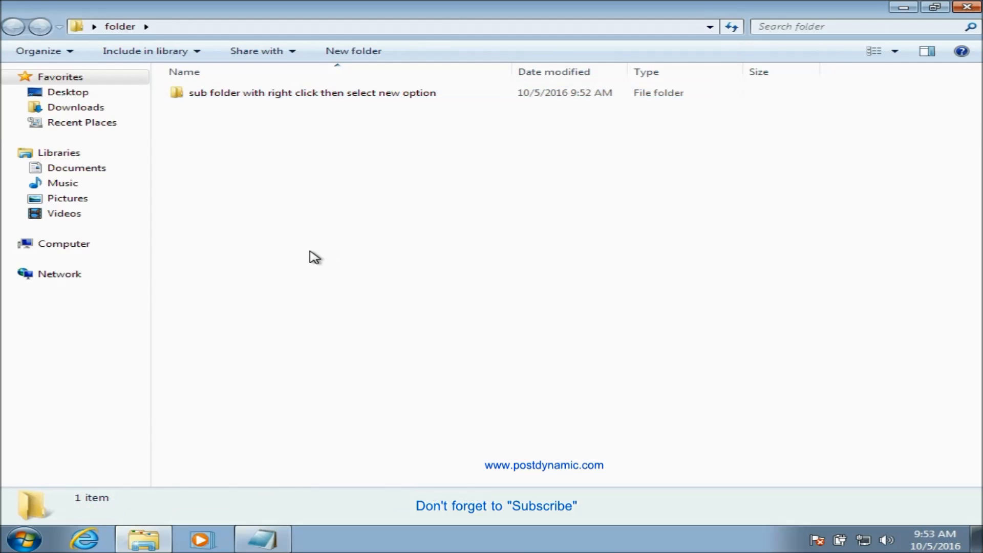
click(344, 51)
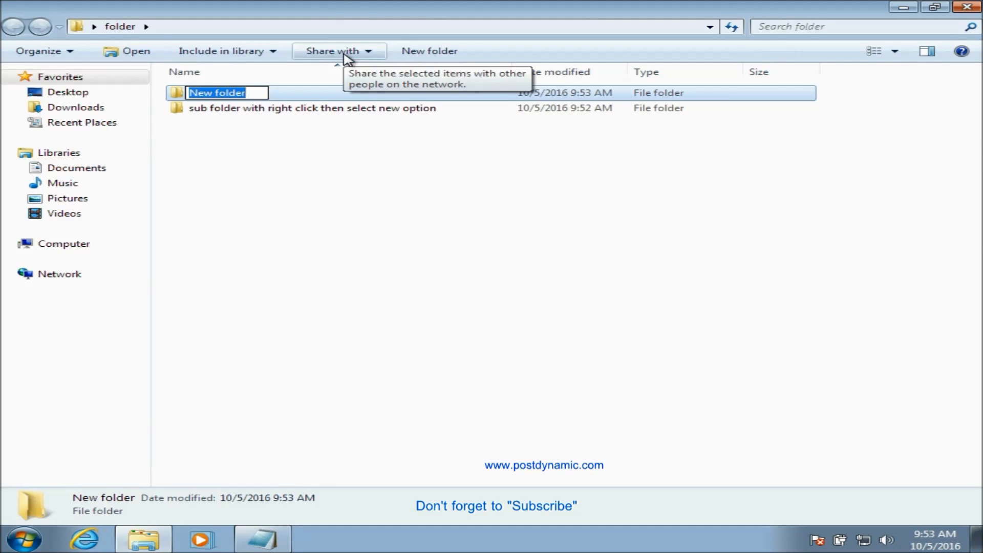
text(Sub)
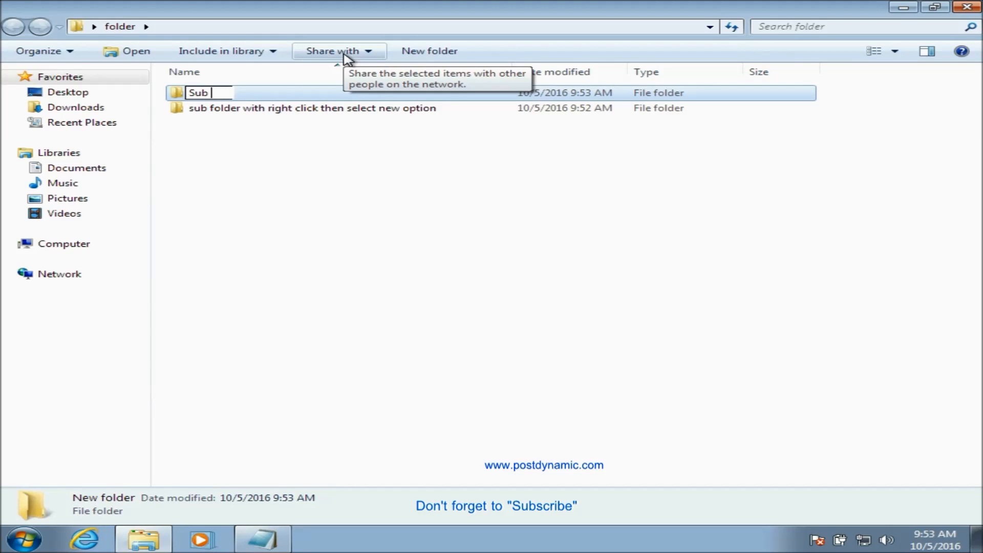
text( folde)
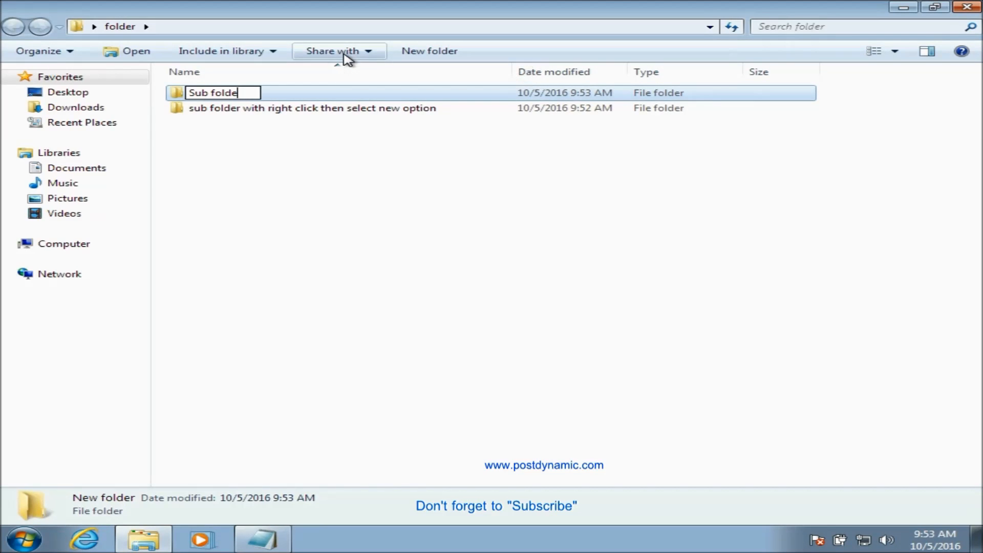
text(r by toolbar)
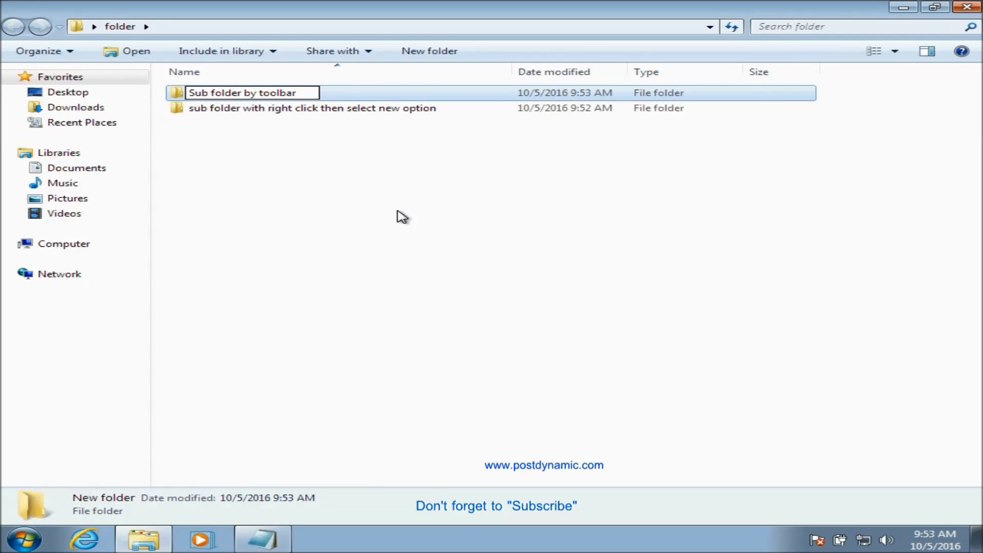
text(New folder option)
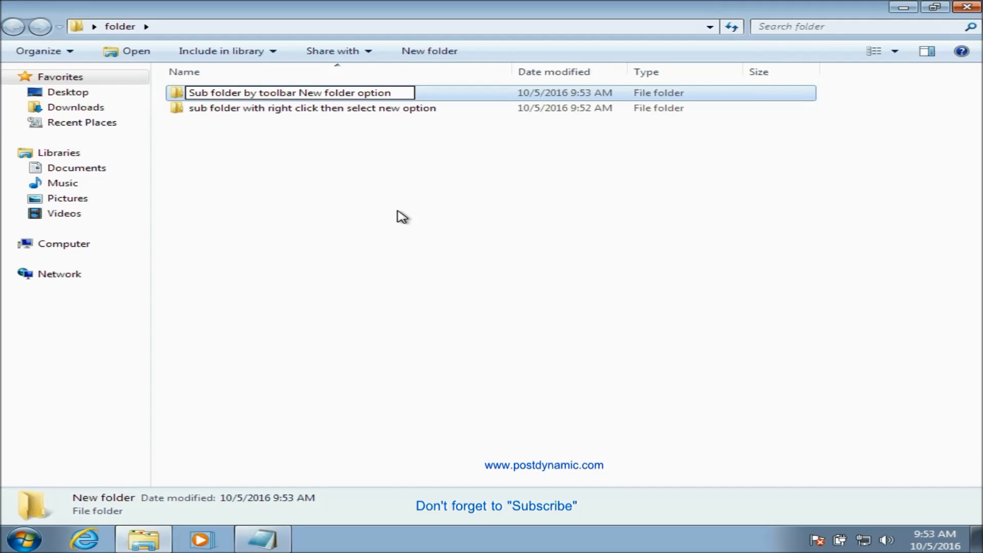
key(Return)
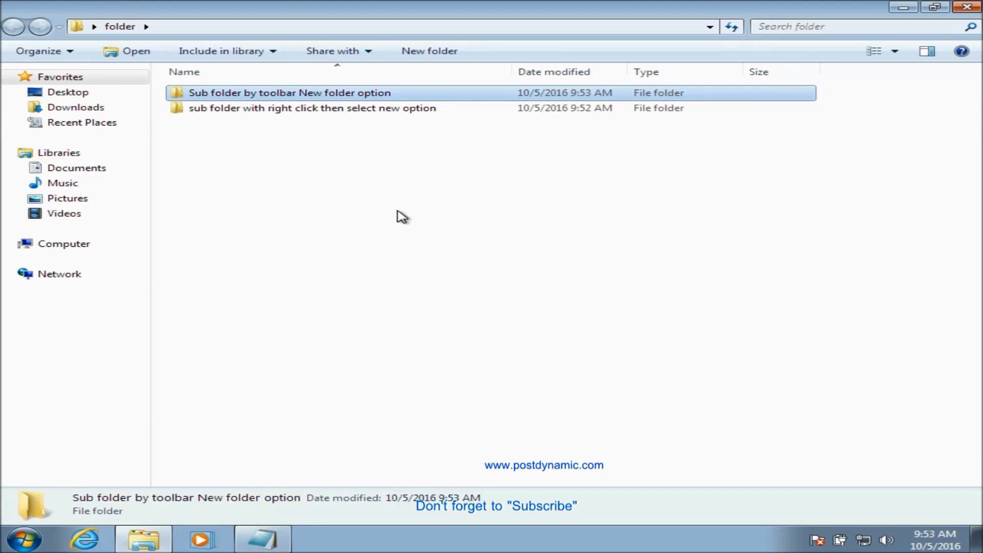
Create a new text document in the current folder, keeping the default name New Text Document
right_click(371, 359)
mouse_move(462, 328)
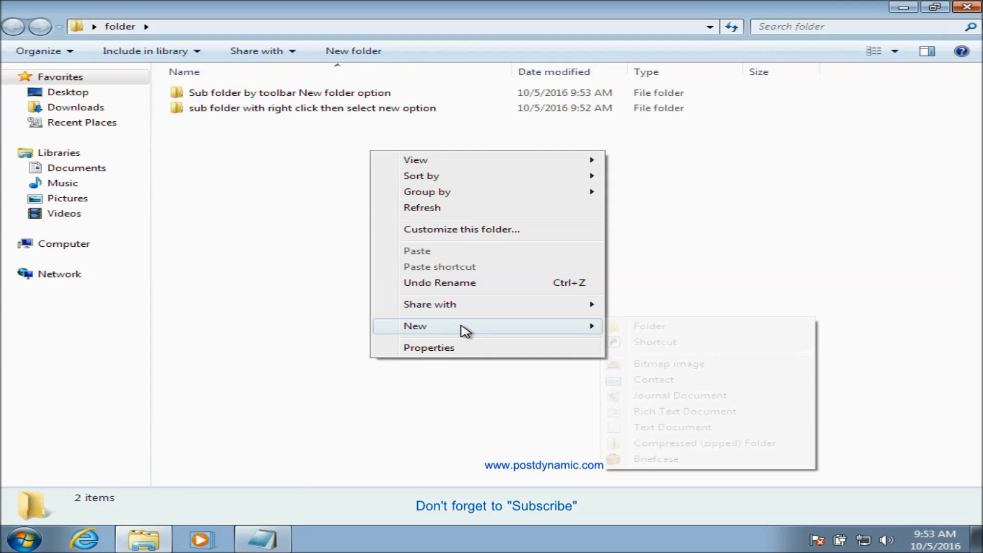
click(665, 428)
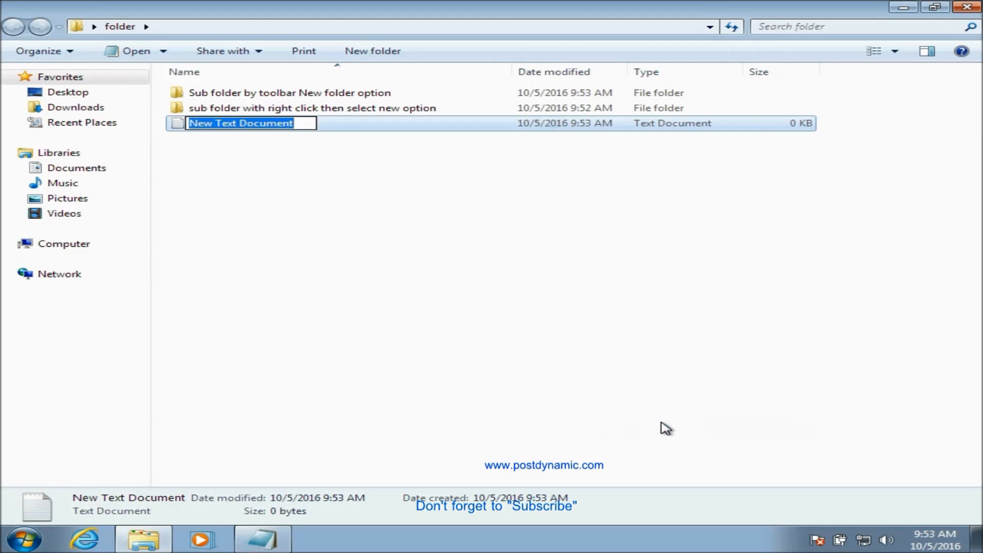
key(Return)
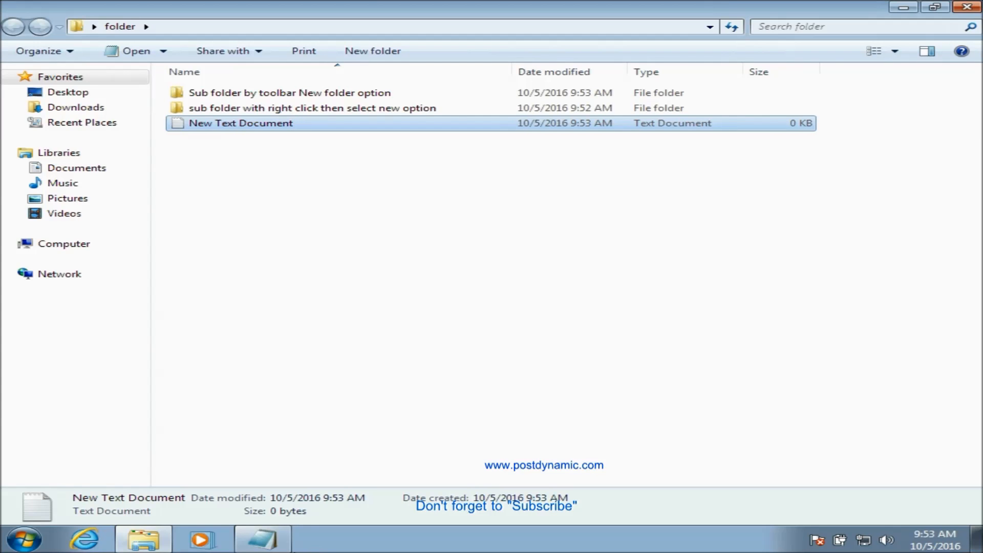
Switch to the untitled Notepad notes, add the line "Openning and saving files" below a blank line, and minimize them
click(270, 547)
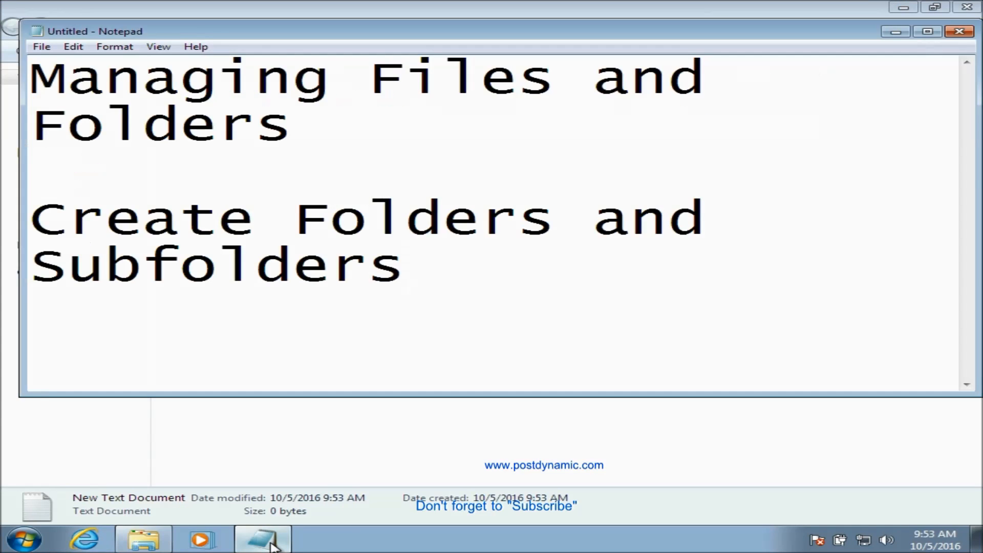
key(Return)
key(Up)
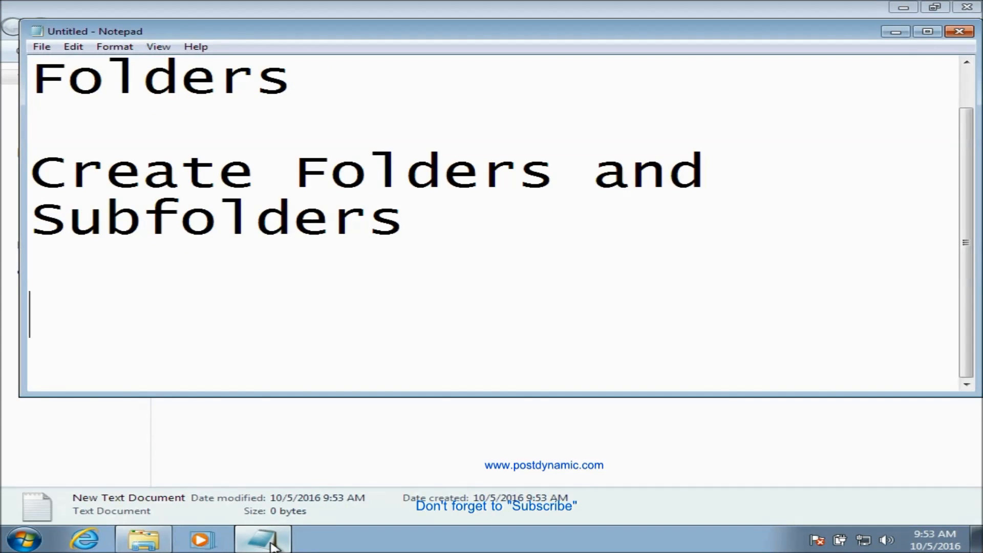
text(Openn)
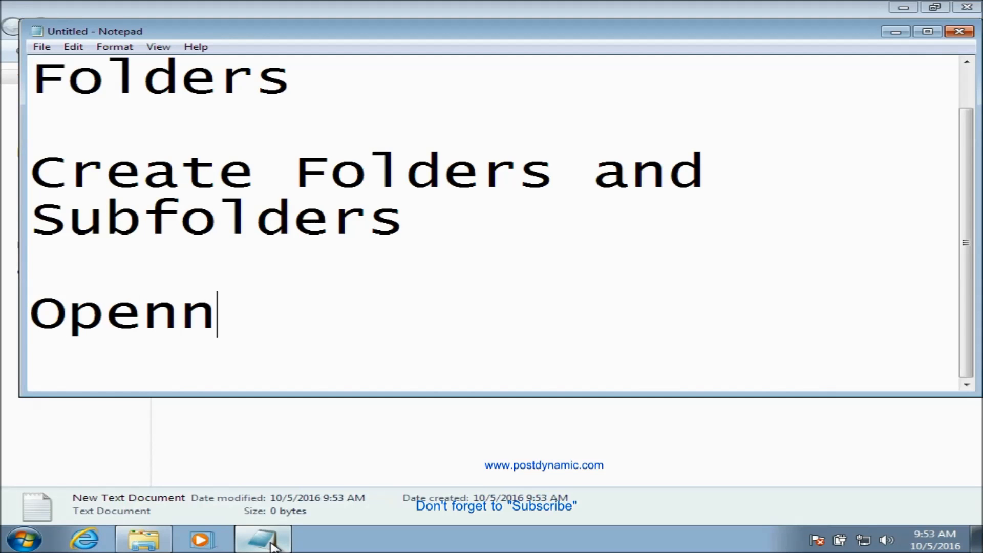
text(ing and)
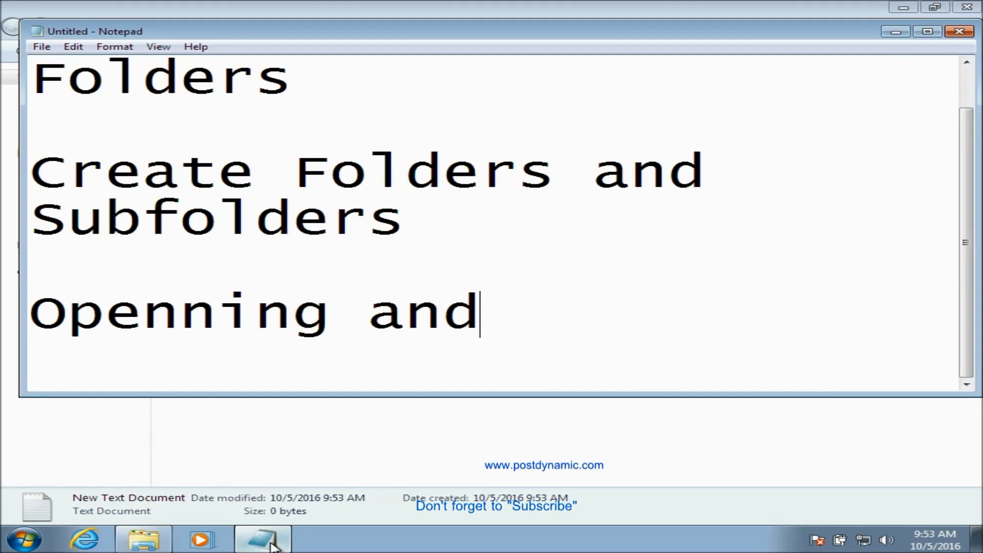
text( saving)
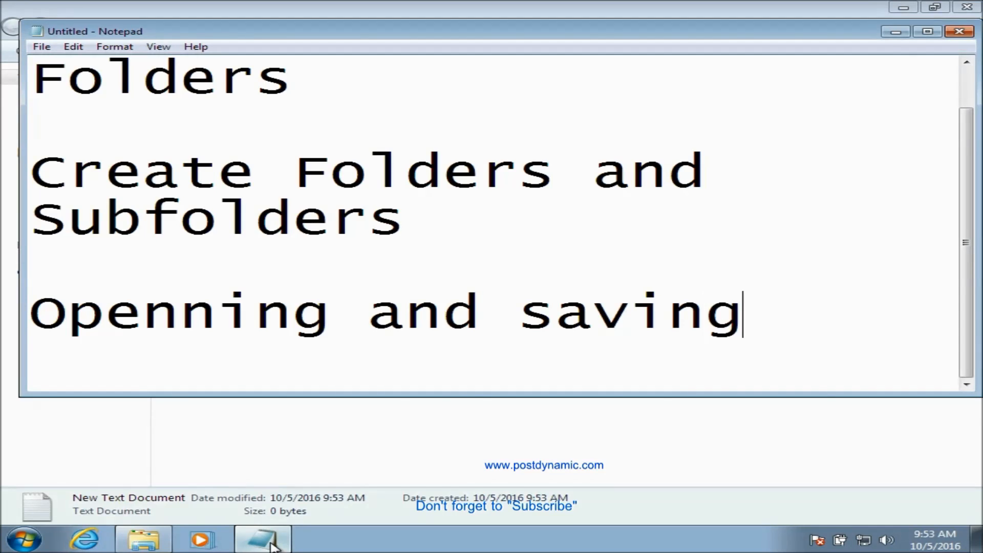
text( files)
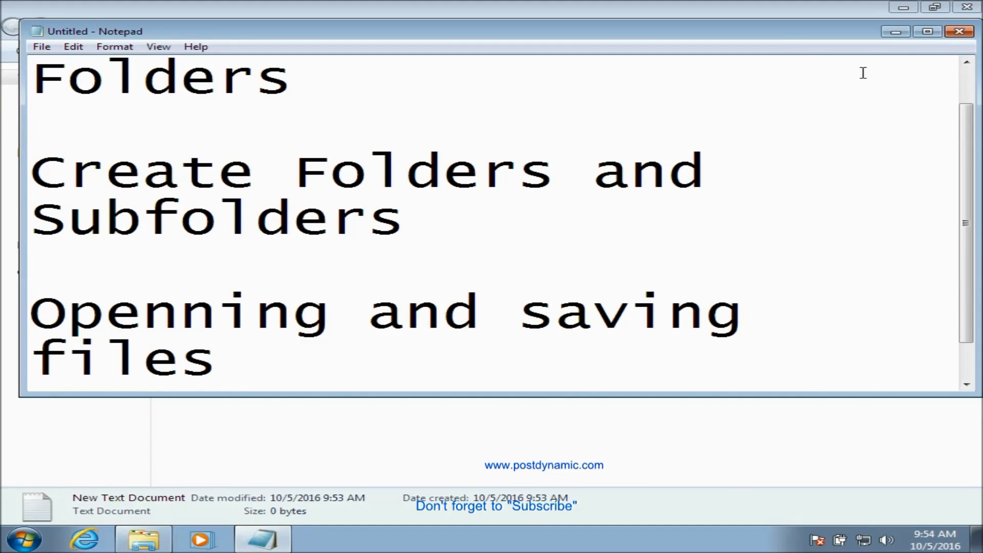
click(895, 32)
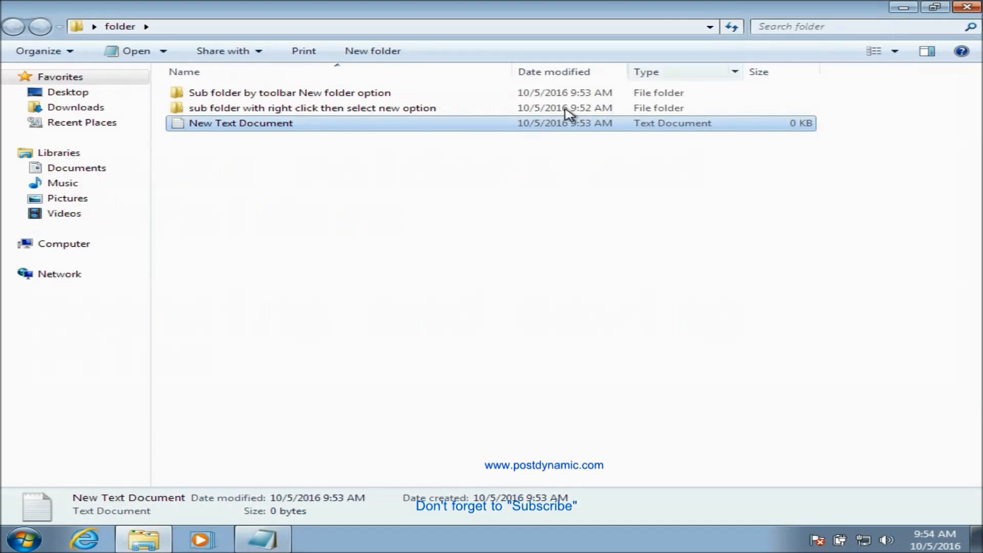
Open New Text Document and enter the text "write information then save by pressing ctrl+s"
double_click(397, 124)
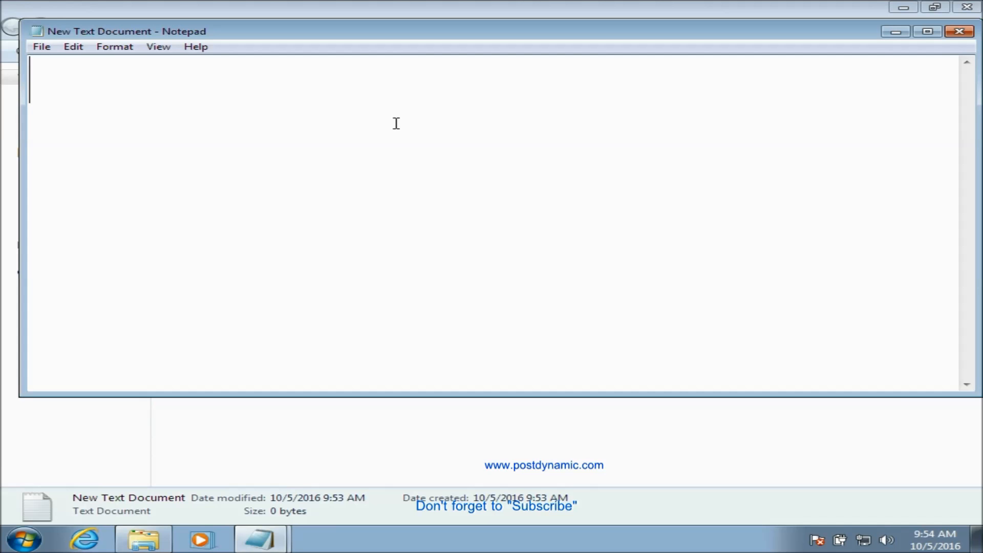
text(a)
key(BackSpace)
text(write f)
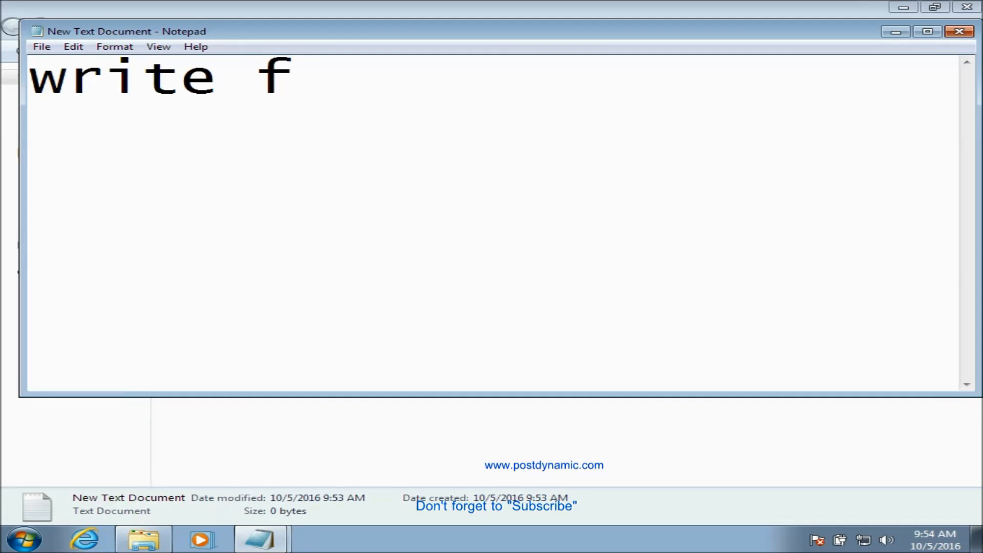
key(BackSpace)
text(infor)
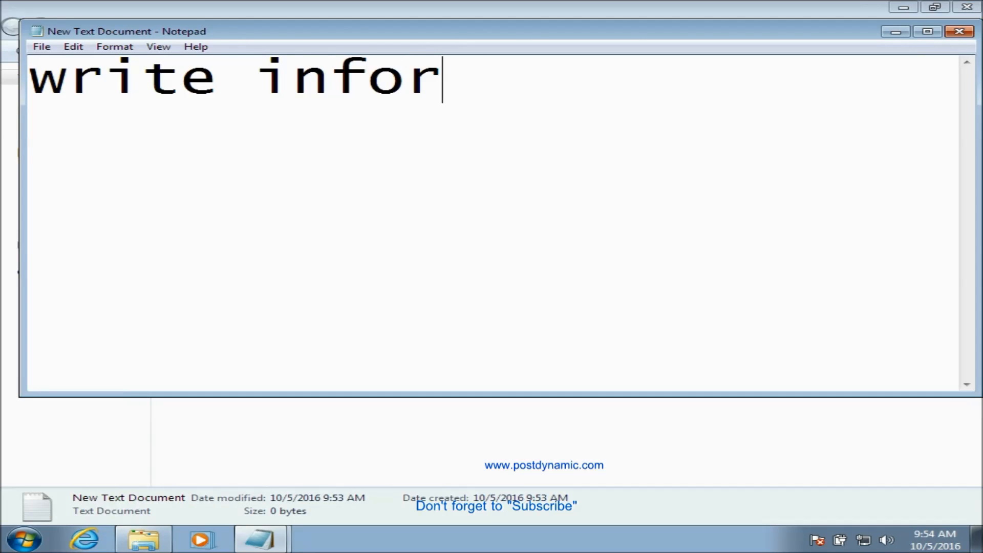
text(mation)
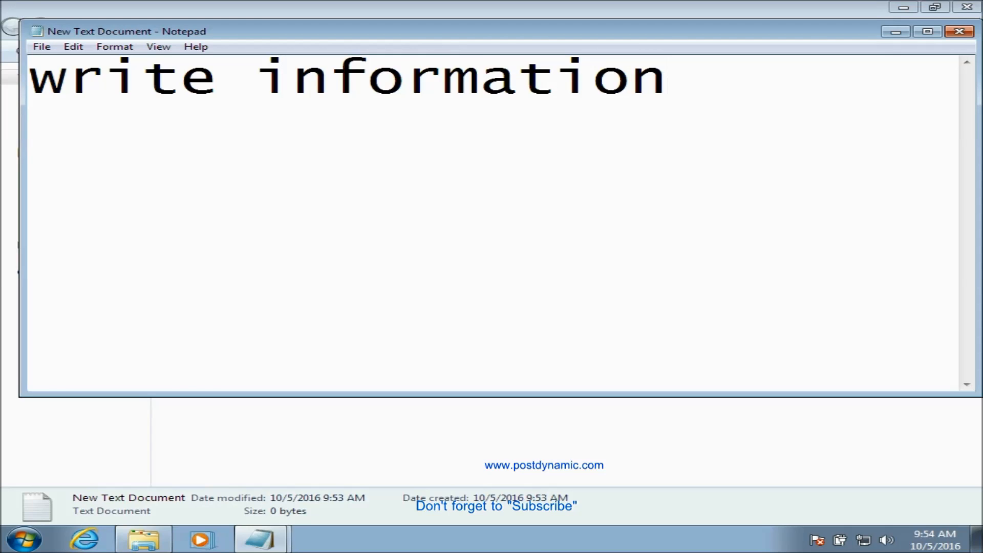
text( then save)
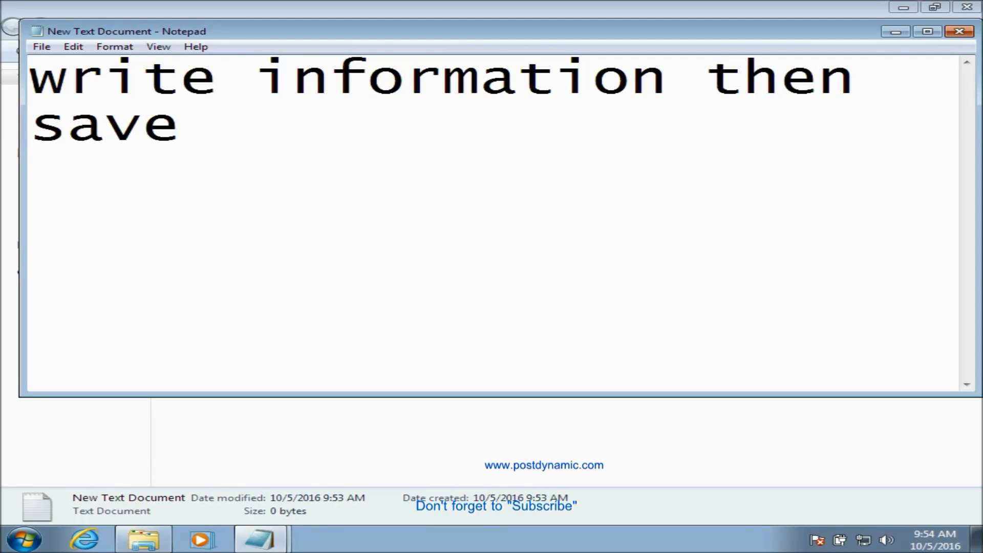
text( by p)
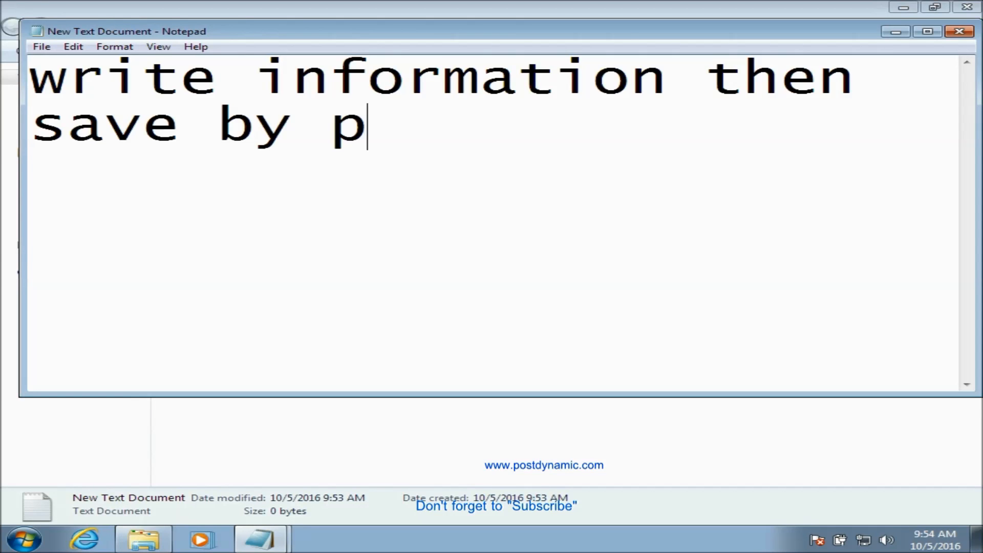
text(ressing ctrl)
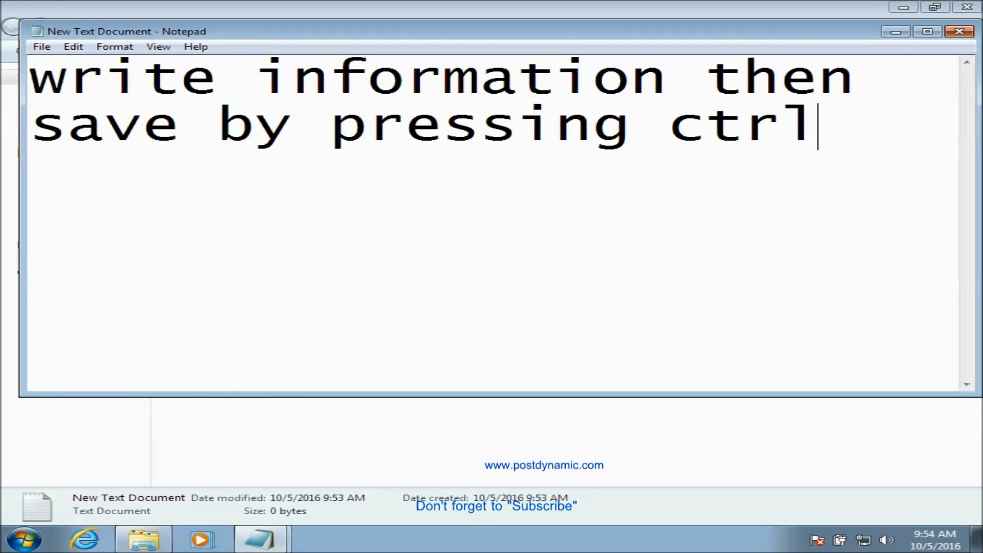
text(+s)
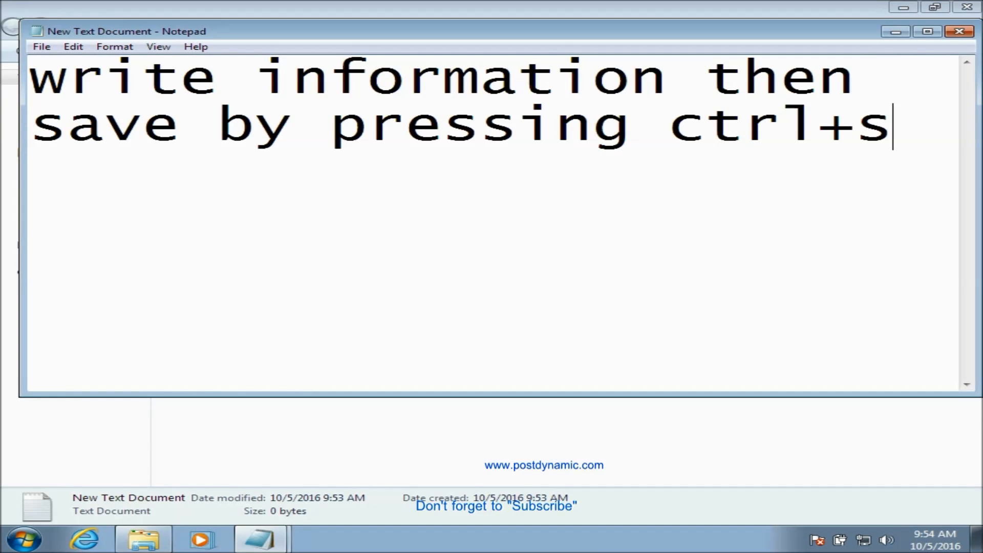
Add the line "now close it" below a blank line and close the document, saving the changes
key(Return)
key(Return)
key(BackSpace)
key(BackSpace)
key(Return)
key(Return)
text(now )
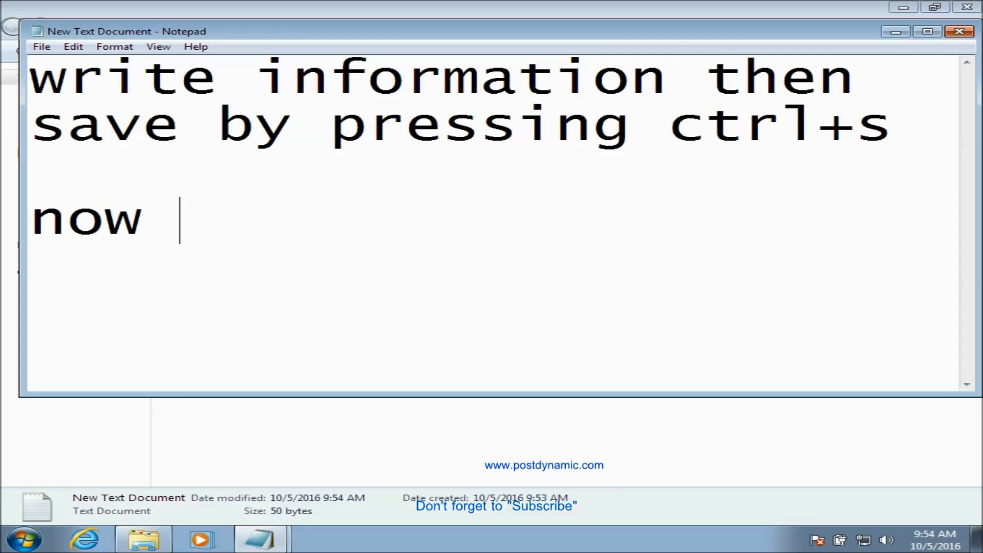
text(close it)
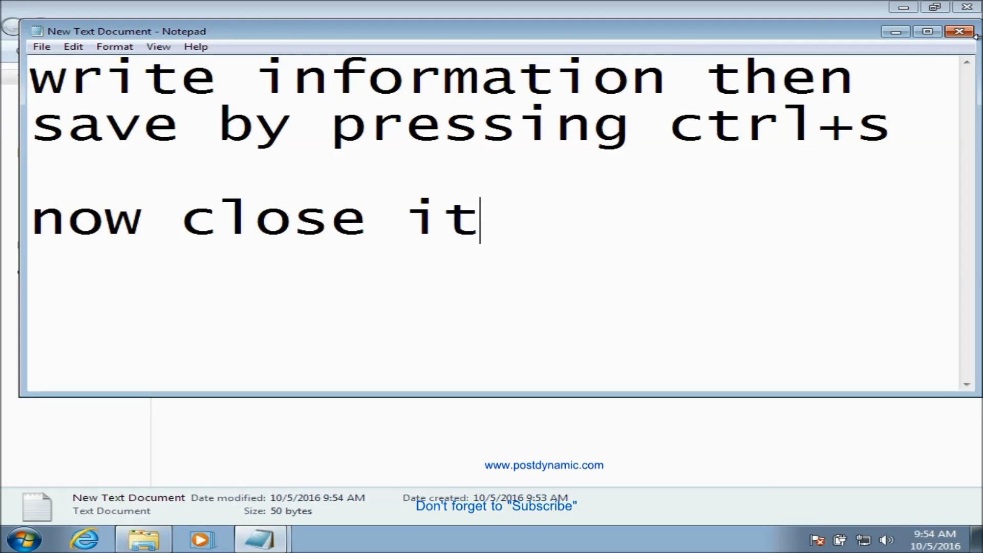
click(962, 33)
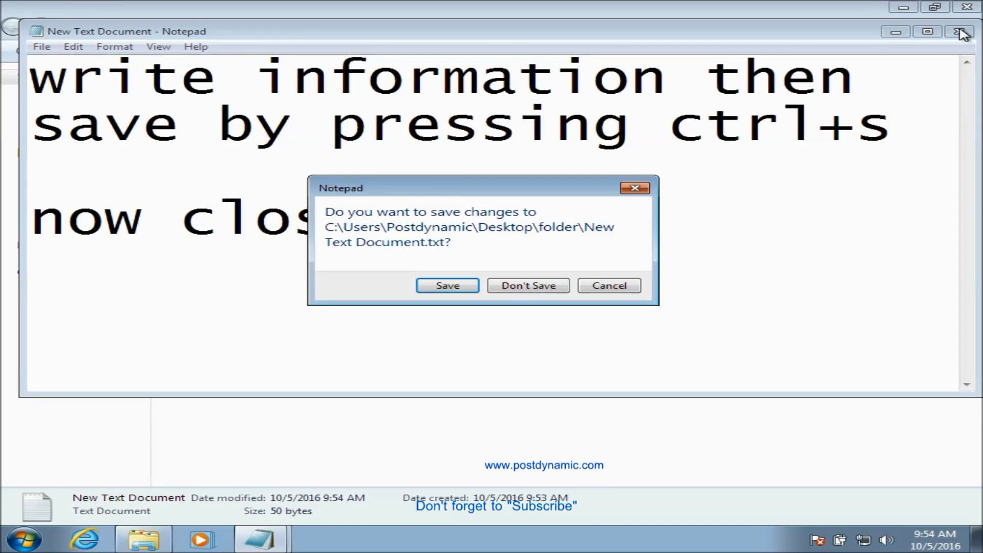
key(Return)
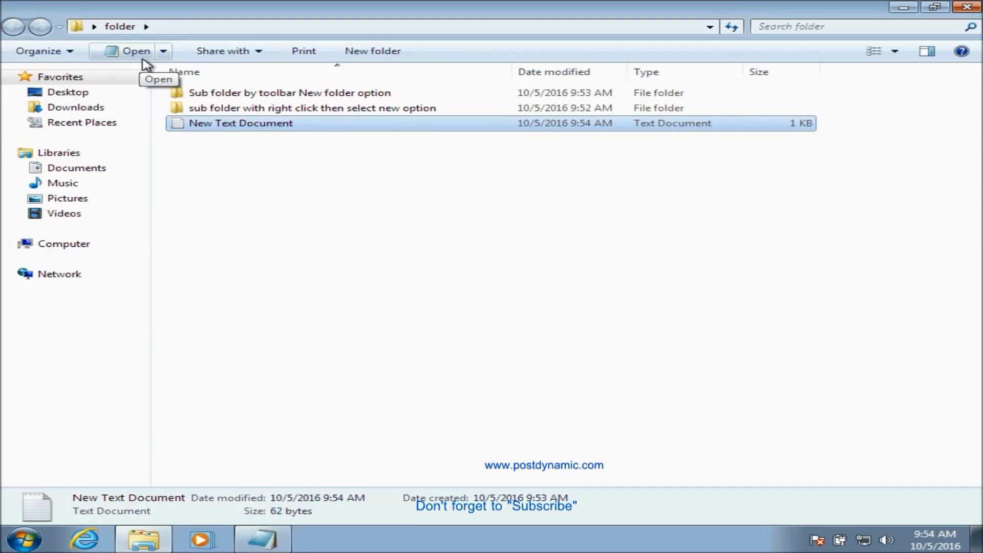
Open New Text Document with Notepad chosen as the program to check its saved text, and close it again
click(169, 54)
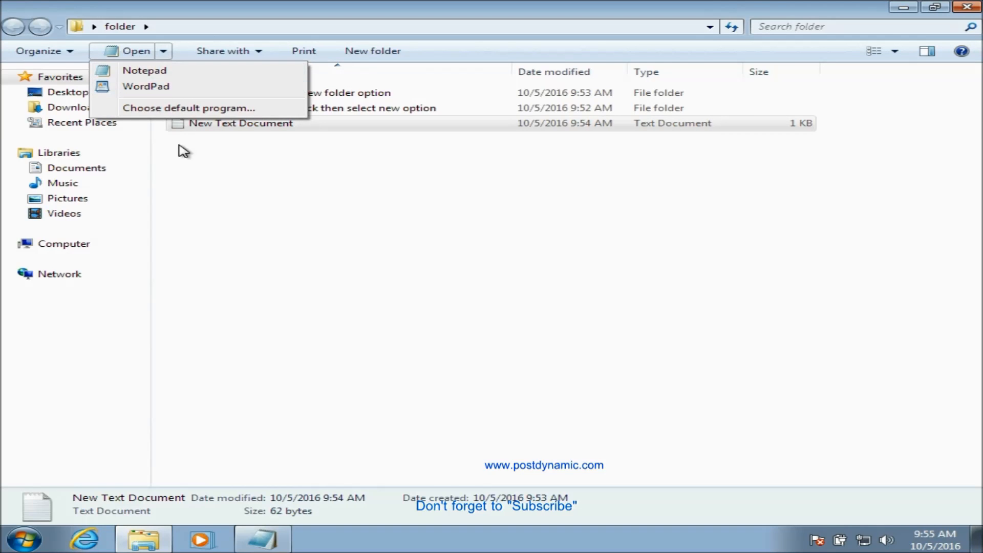
click(159, 73)
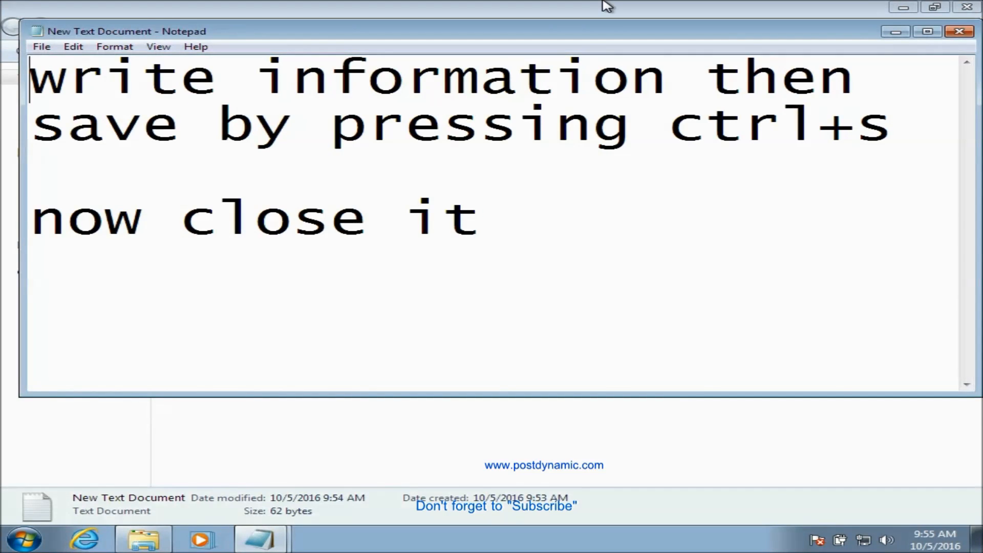
click(955, 32)
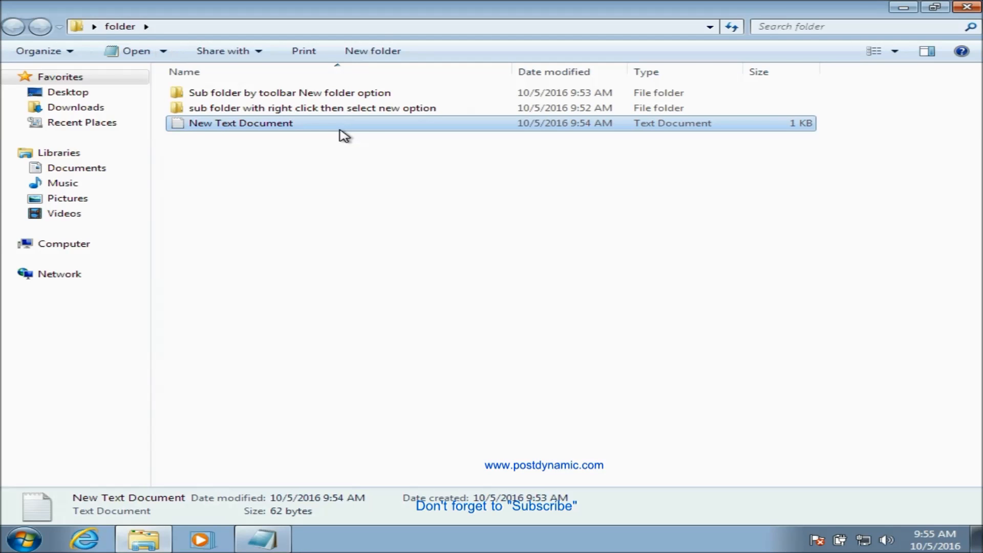
Open New Text Document in Notepad, bring up the dialog for opening another file, and cancel it
double_click(210, 130)
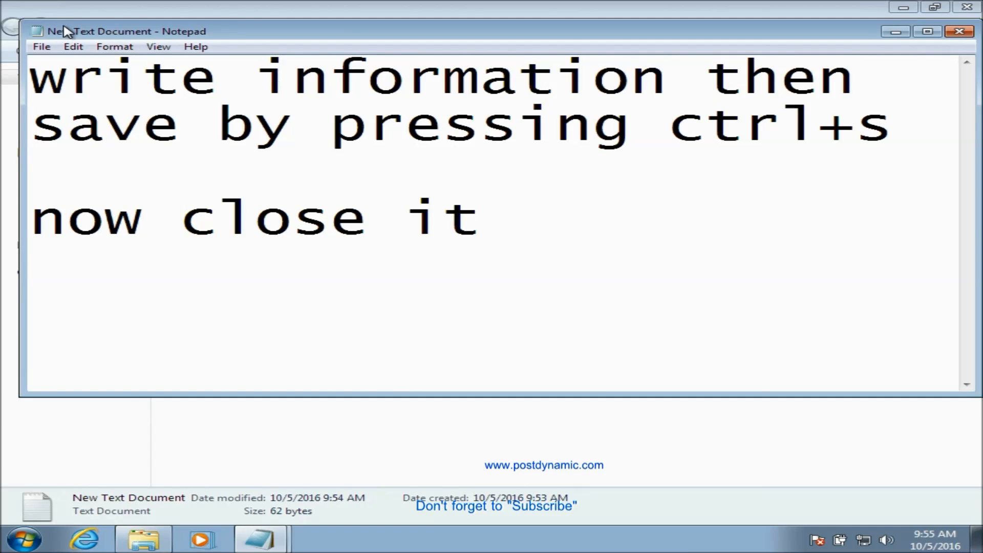
click(45, 47)
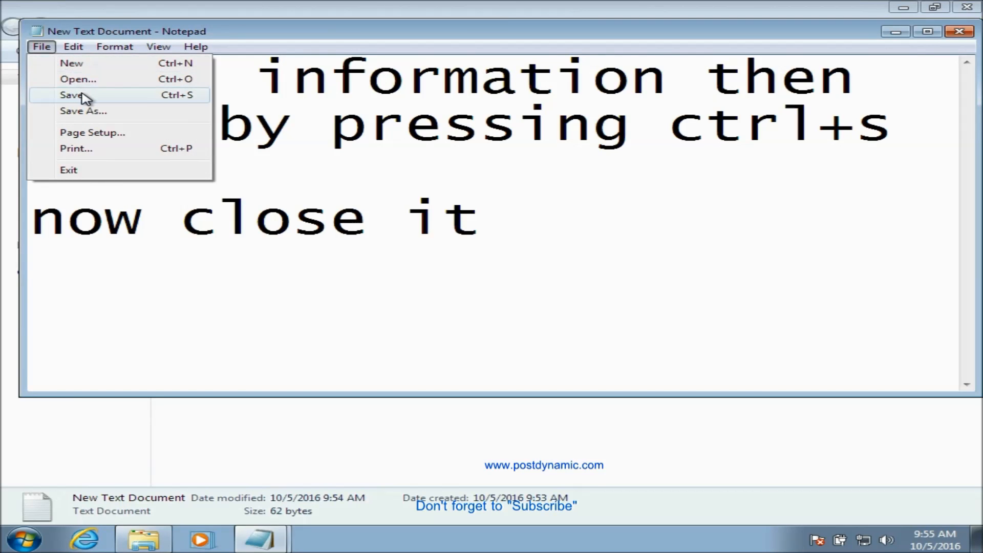
key(Escape)
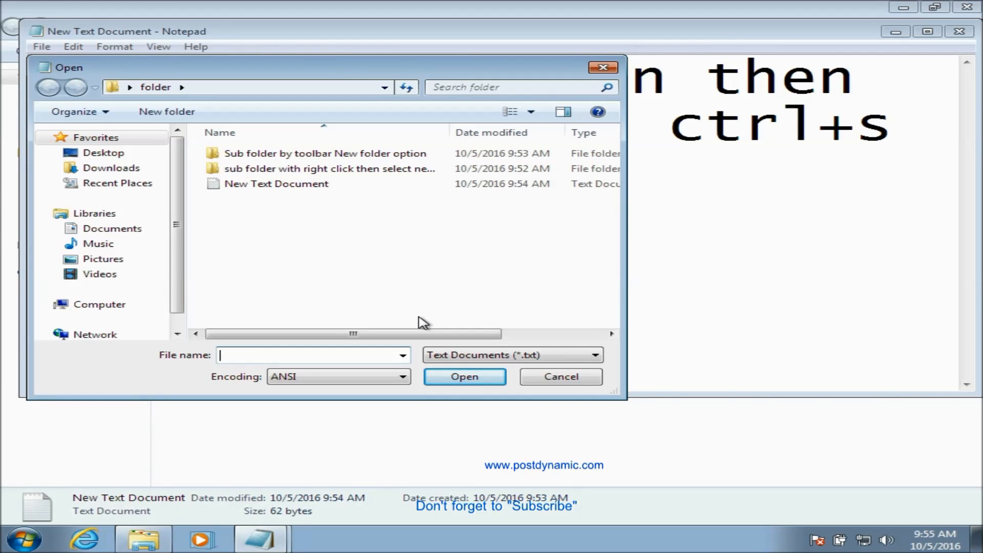
click(535, 379)
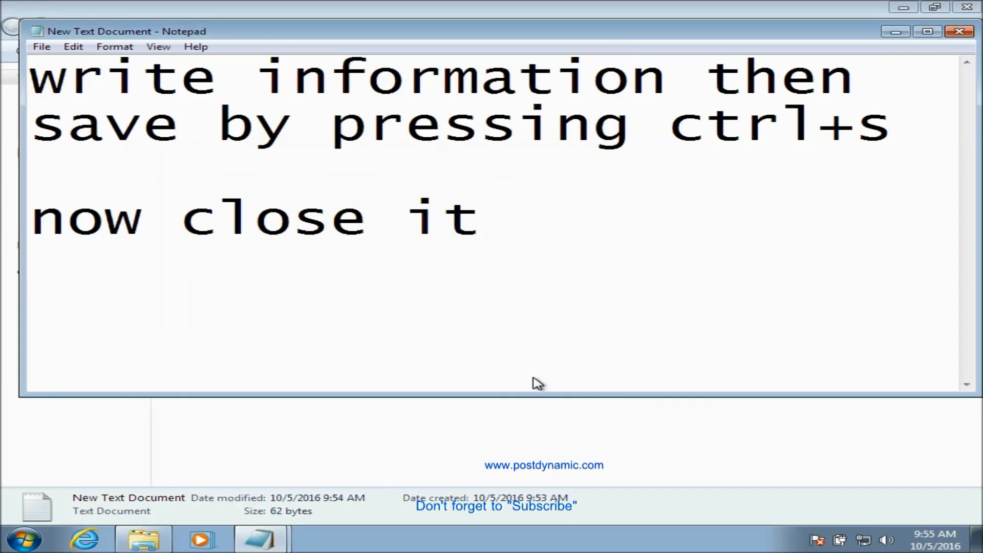
Create another text document in the folder, keeping its default name New Text Document (2)
right_click(501, 438)
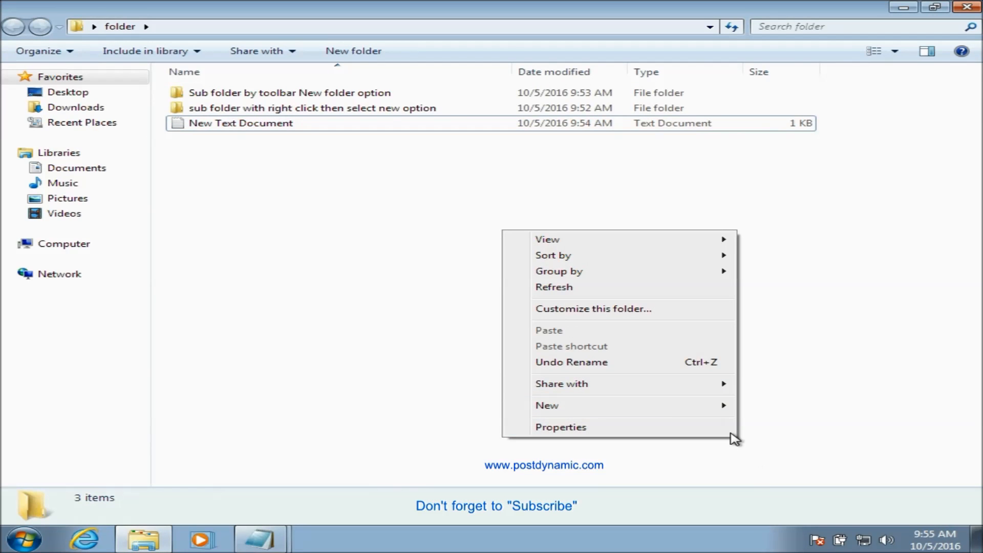
mouse_move(724, 406)
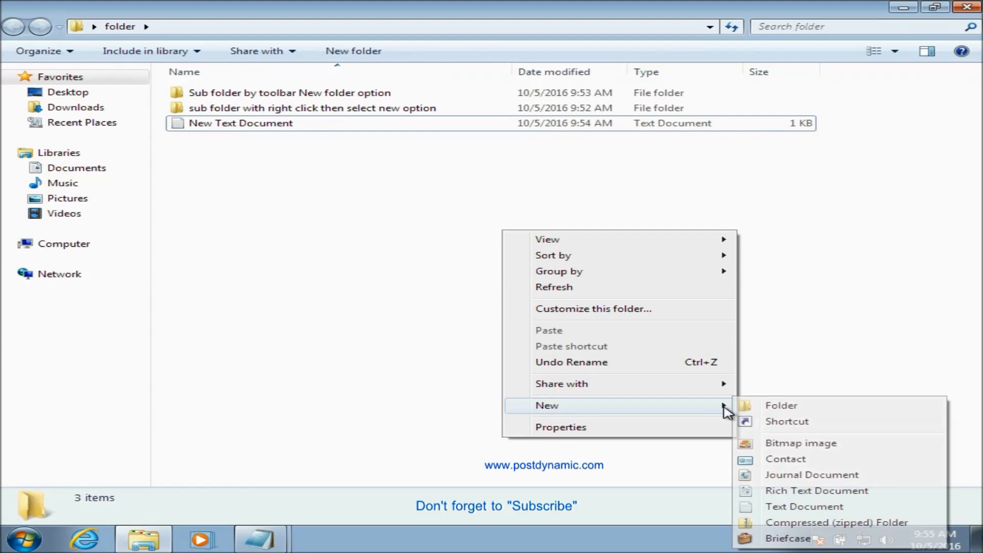
click(812, 506)
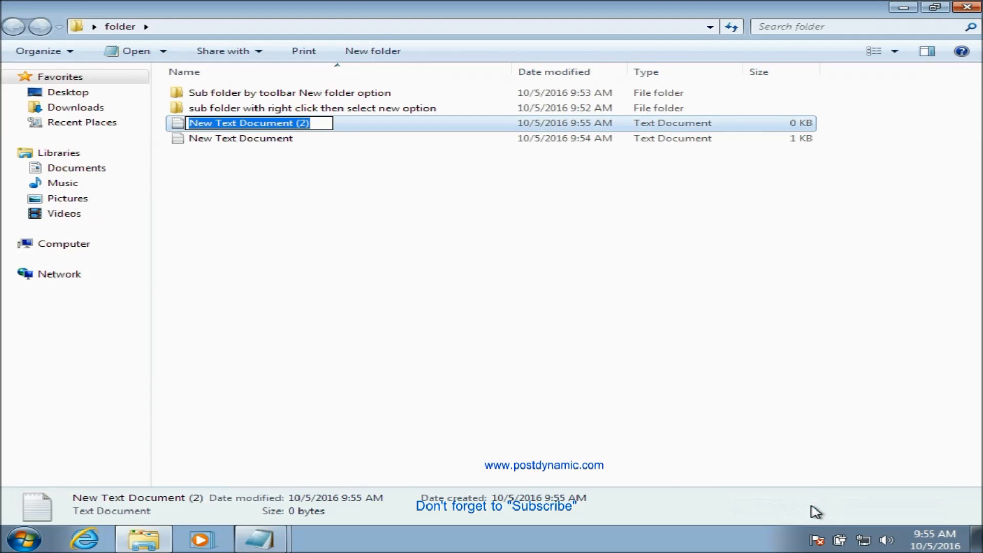
key(Return)
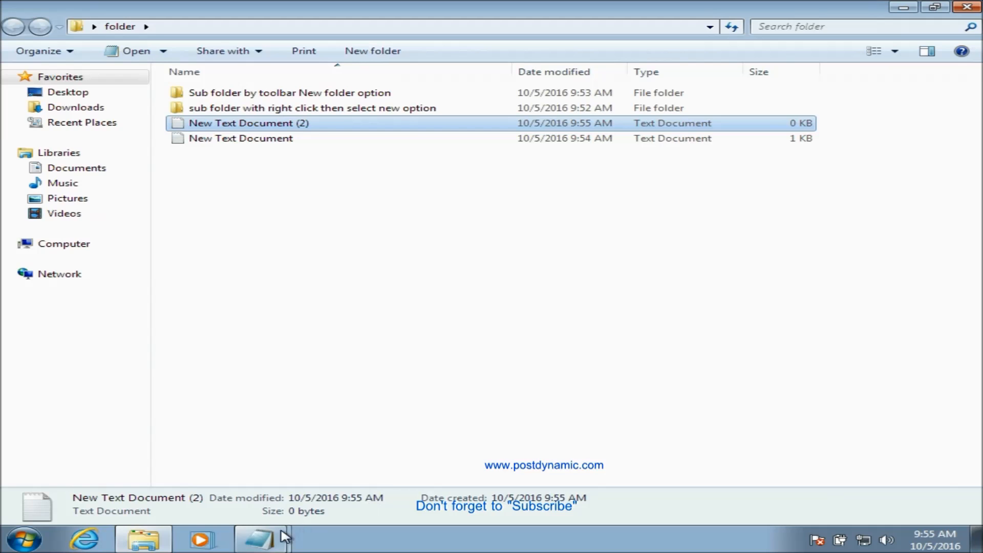
Return to the New Text Document window, open New Text Document (2) from within Notepad, and close it
mouse_move(277, 545)
click(280, 506)
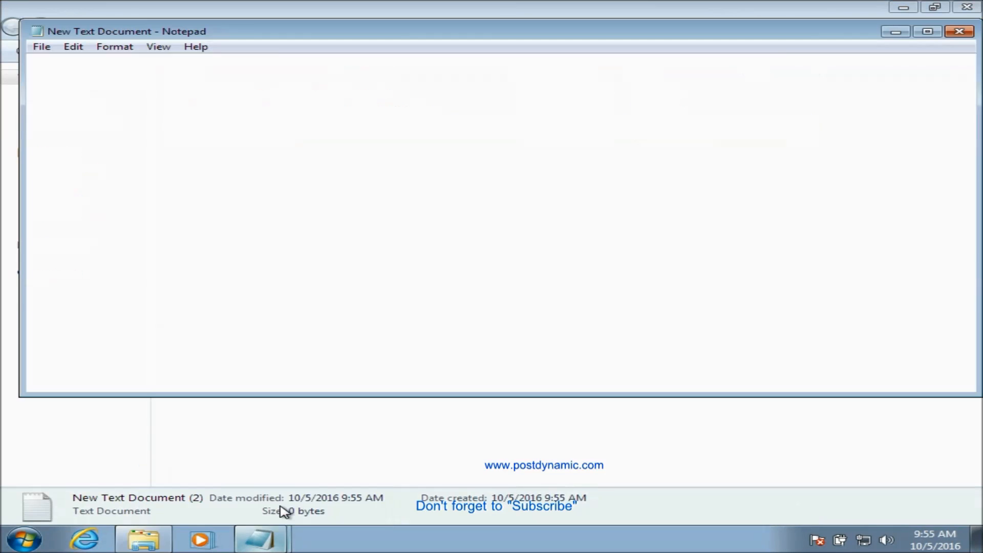
click(42, 47)
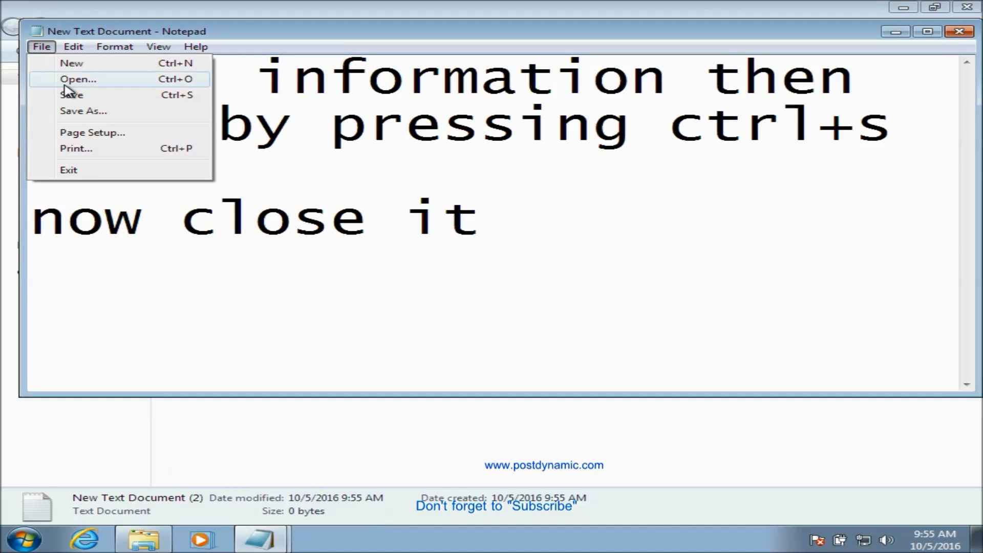
click(72, 79)
double_click(238, 185)
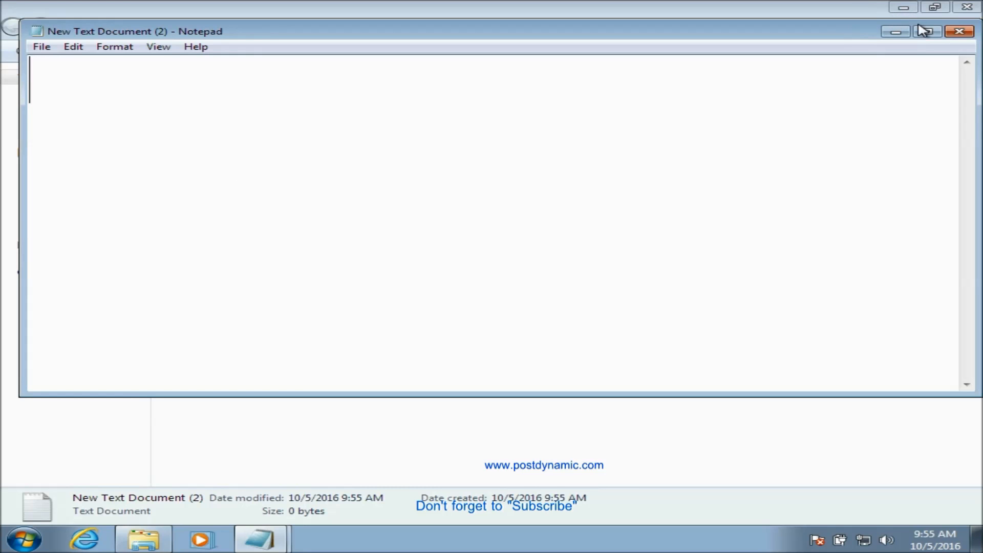
click(948, 34)
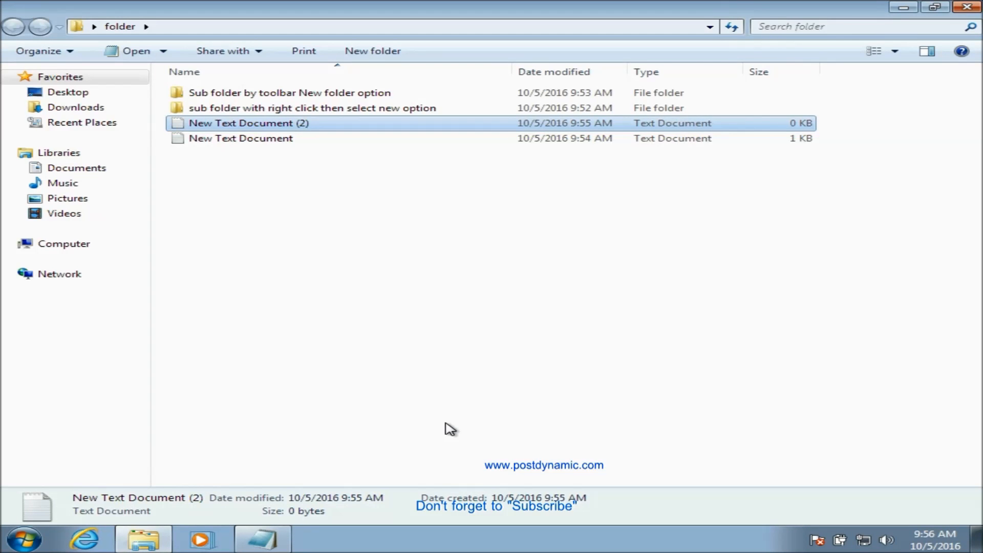
Switch to the untitled Notepad notes and add the line "personalizing files and Folder" below a blank line, followed by line breaks
click(284, 546)
key(Return)
key(Return)
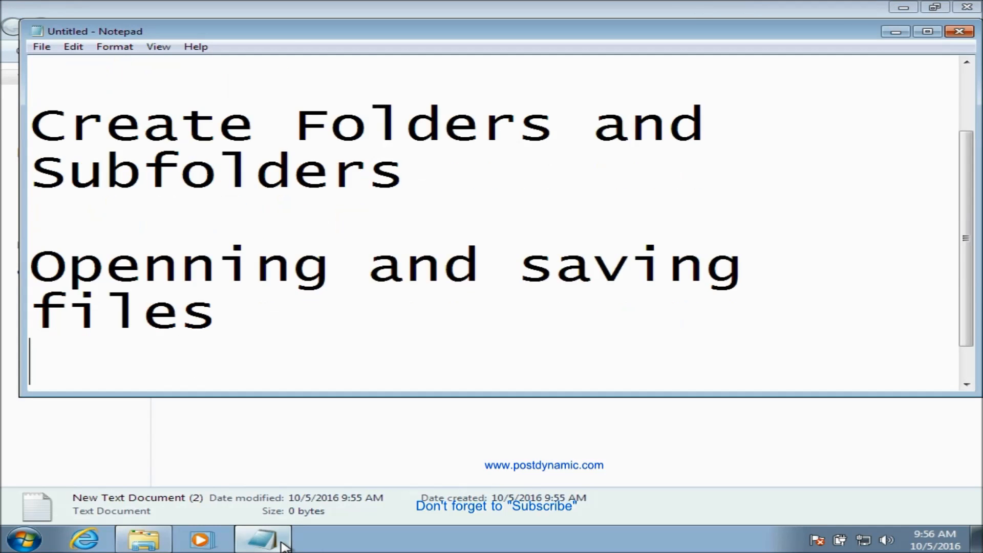
text(per)
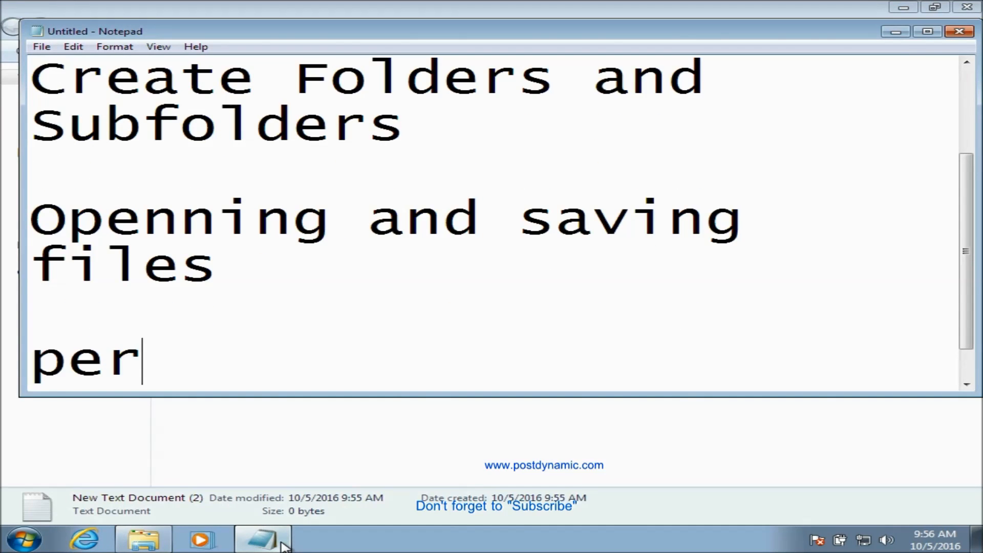
text(sonal)
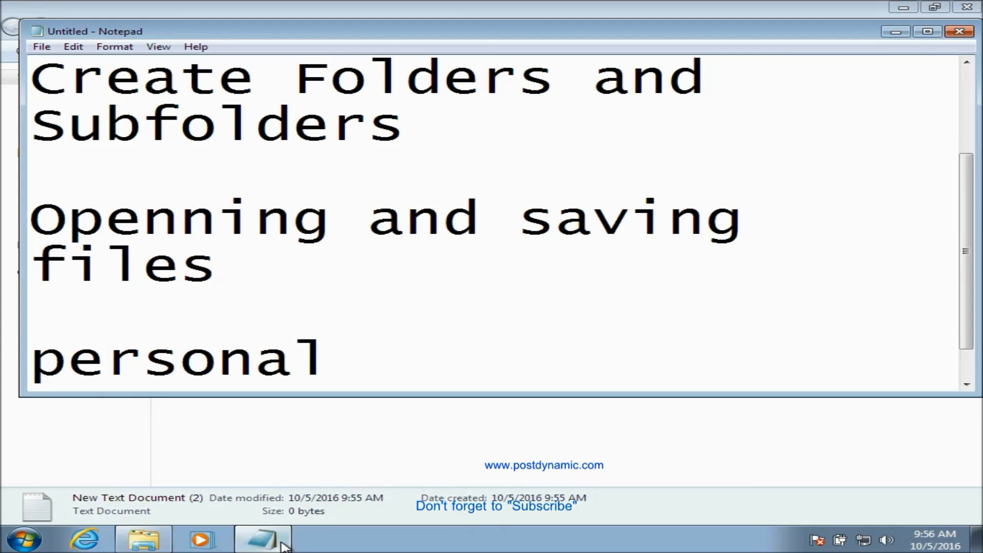
text(izing)
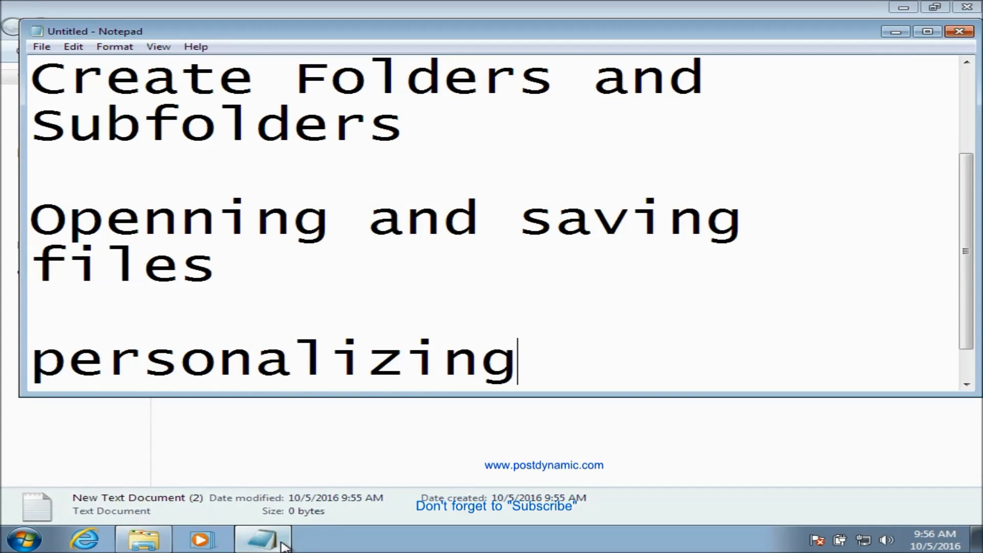
text( files)
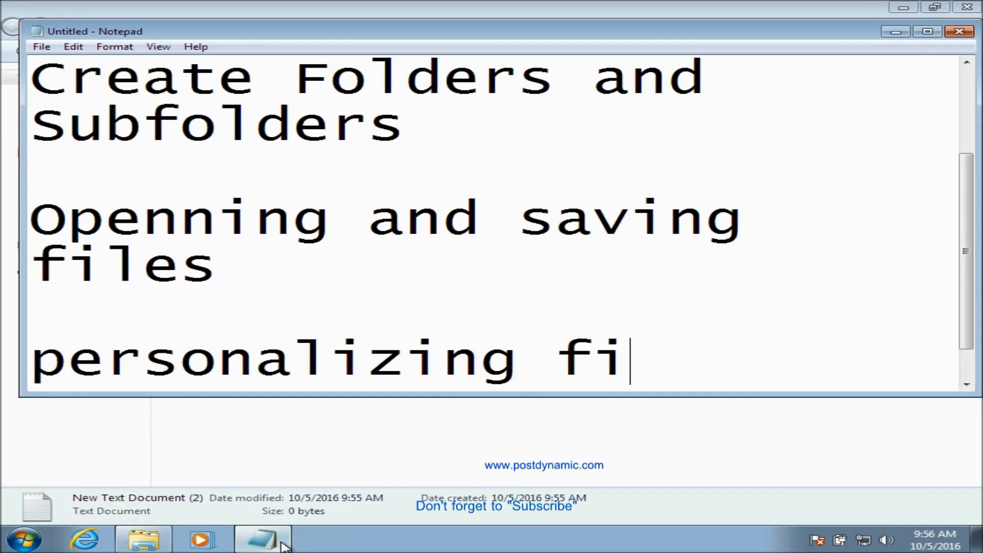
text(d)
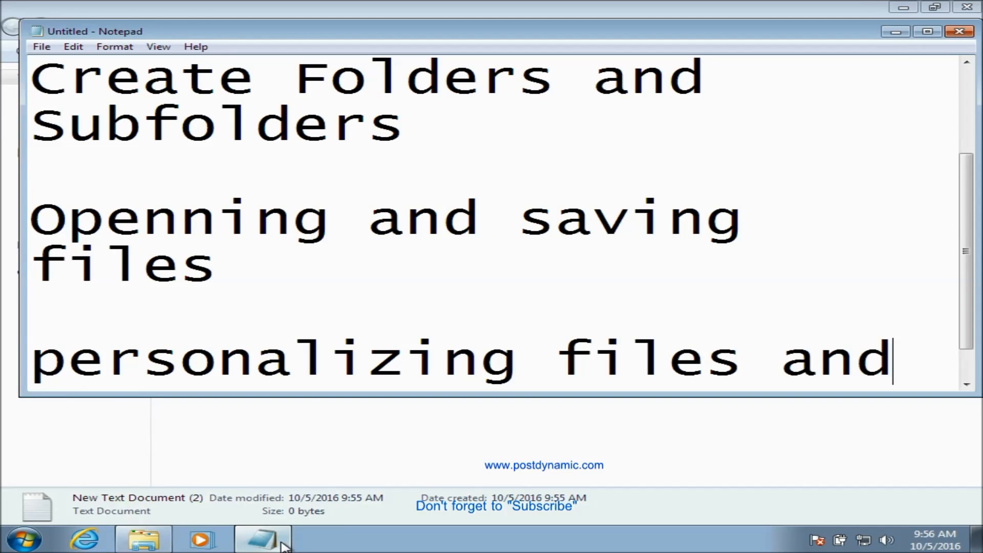
text( Folder)
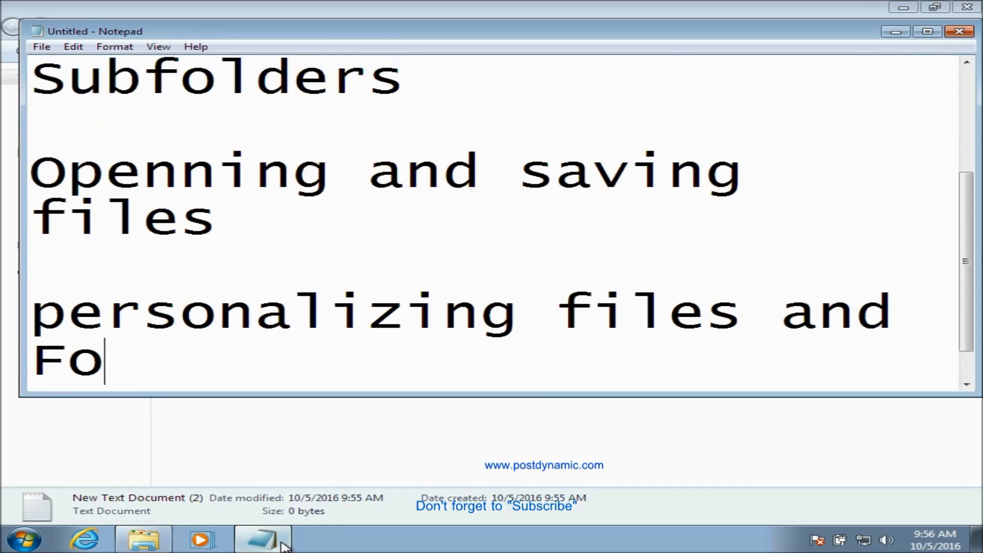
key(Return)
key(Return)
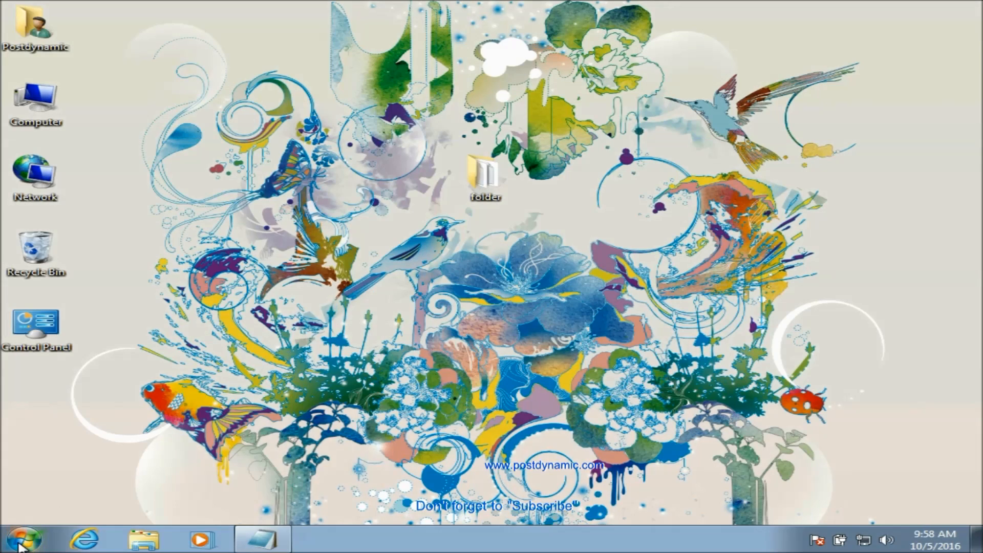
Open the Control Panel and set its items to display as small icons
click(29, 548)
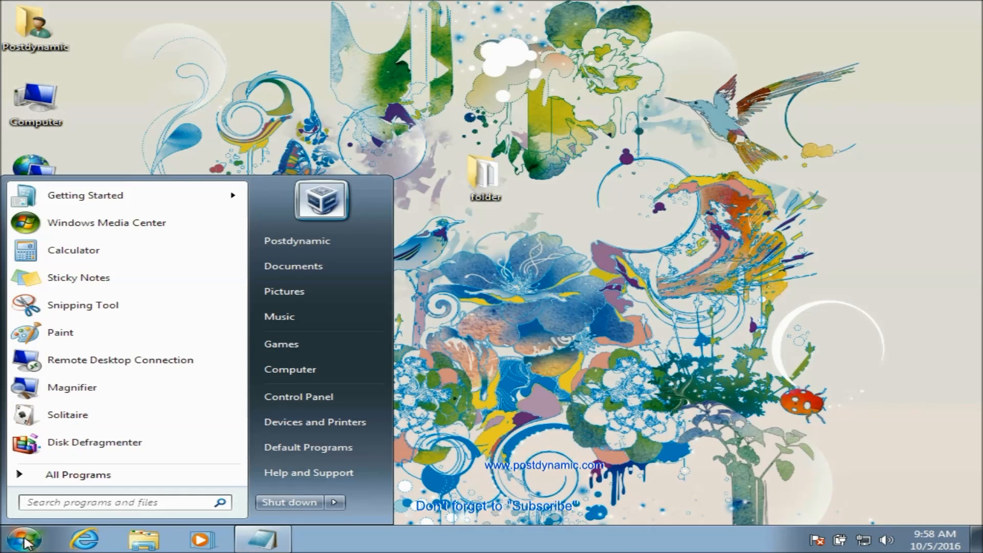
click(272, 402)
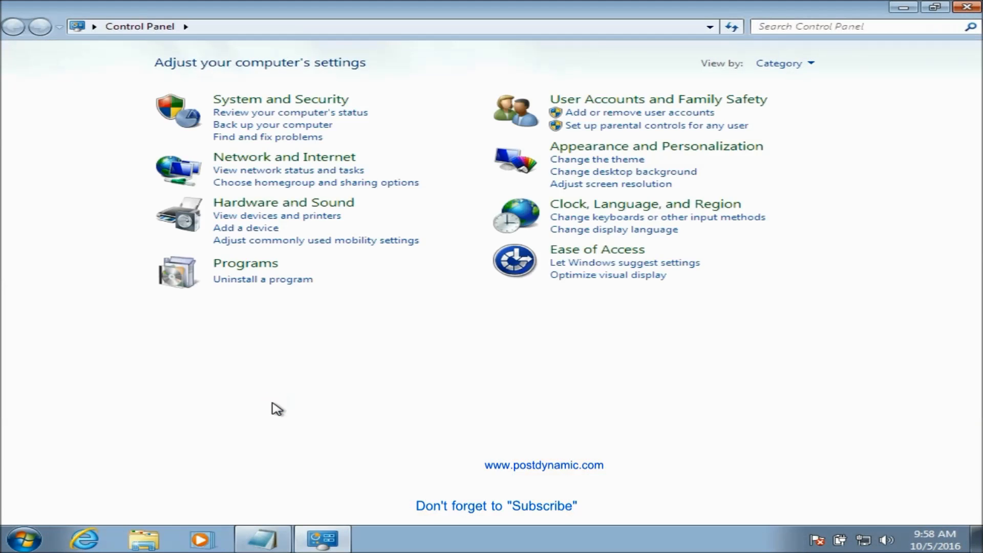
click(808, 63)
click(813, 125)
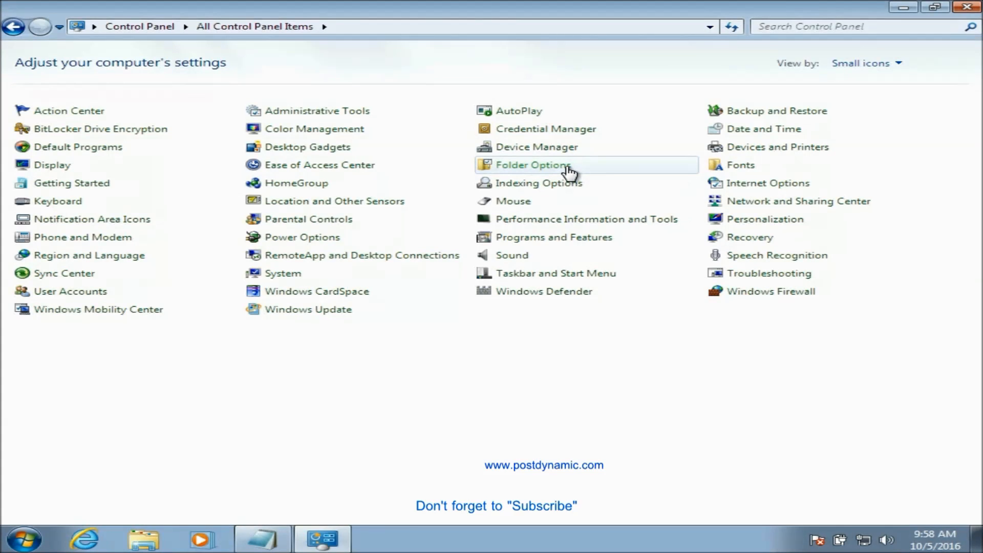
Open Folder Options to view its general settings, accept them without changes, and close the Control Panel
click(567, 167)
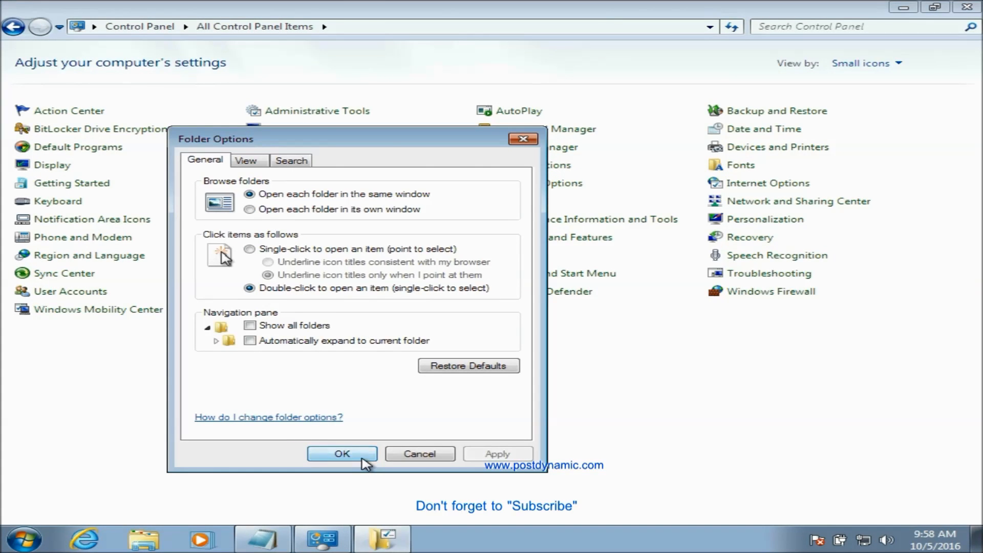
click(362, 457)
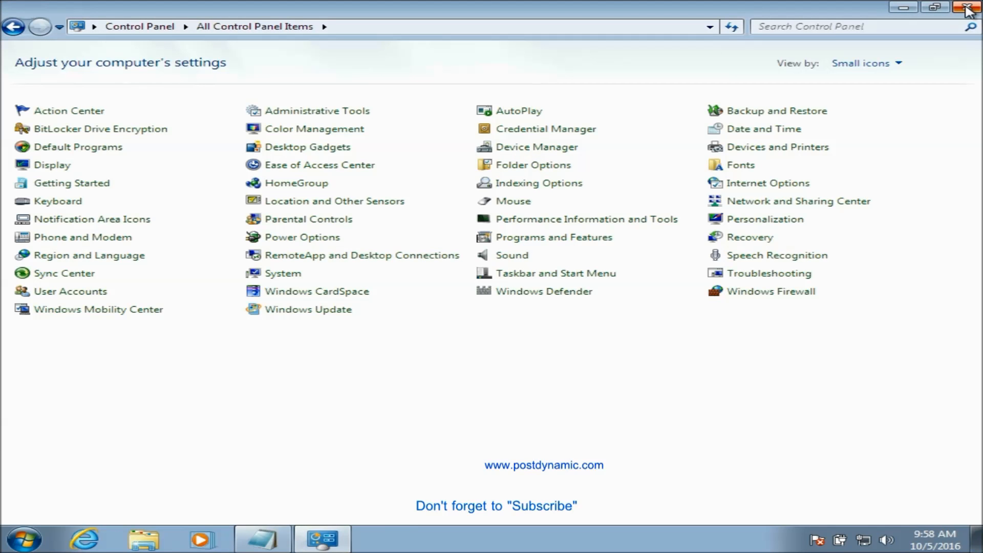
click(967, 9)
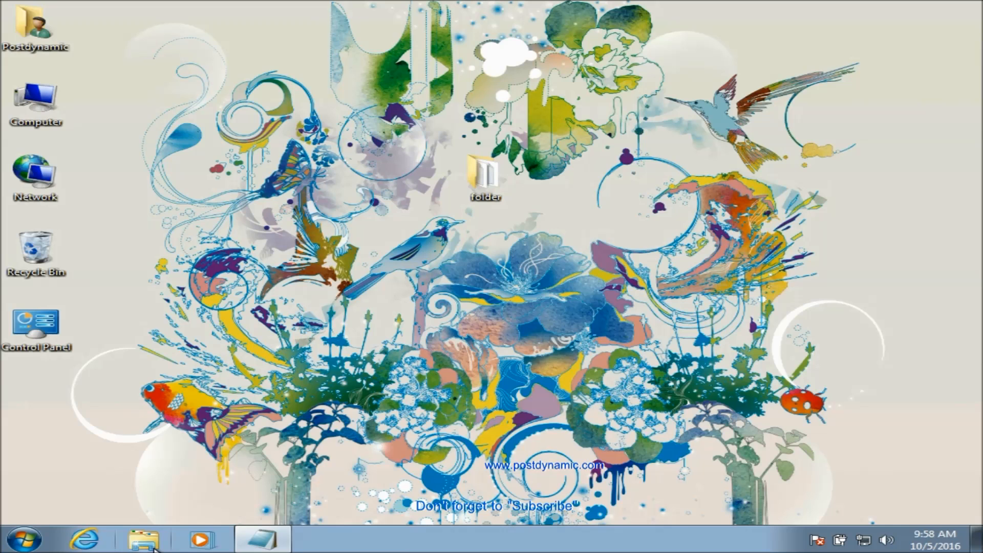
Search the installed programs for "windows explorer" and launch Windows Explorer
click(31, 546)
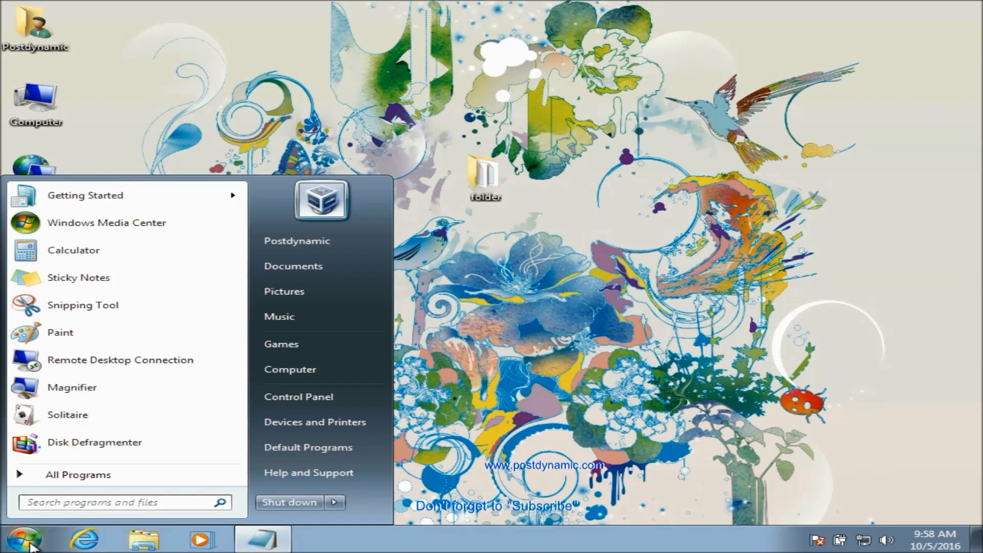
text(wi)
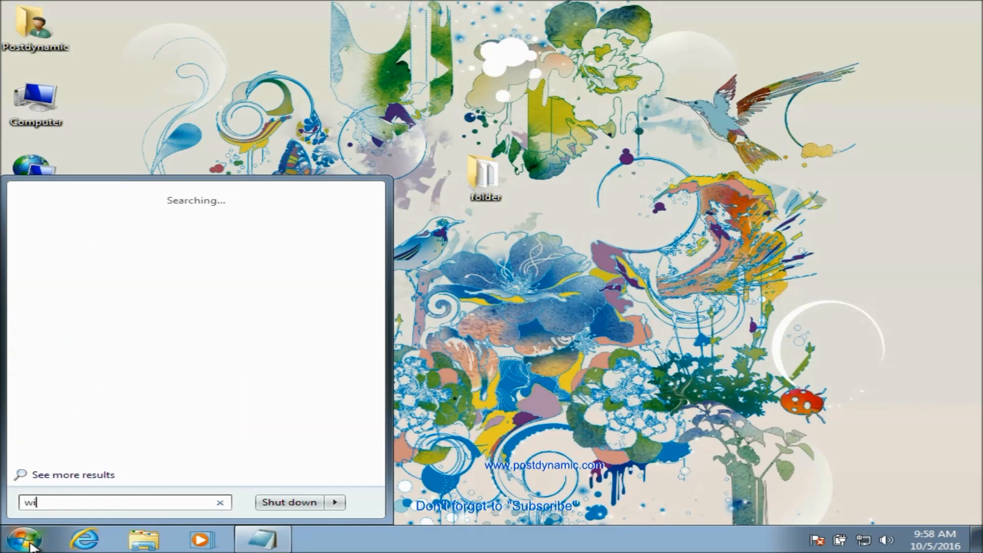
text(ndows)
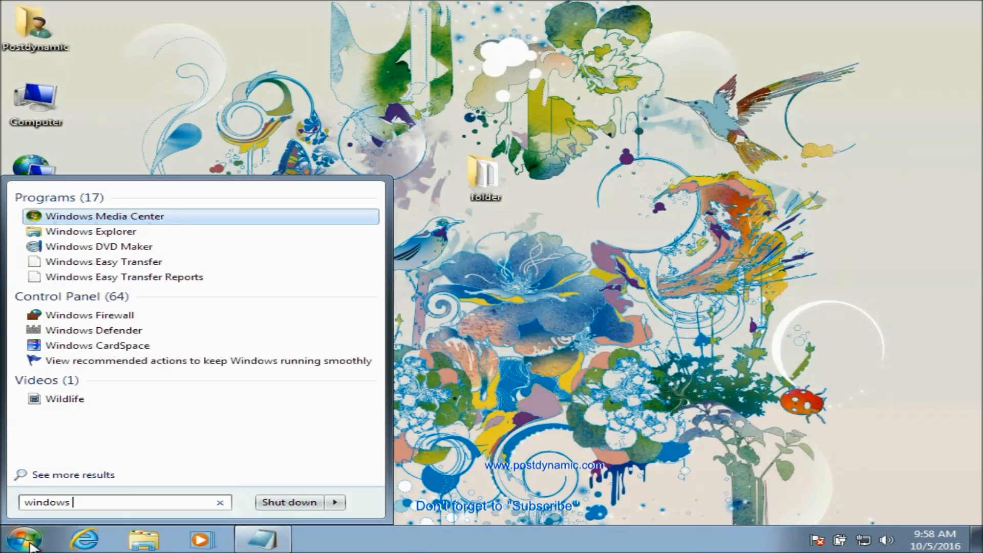
text( explo)
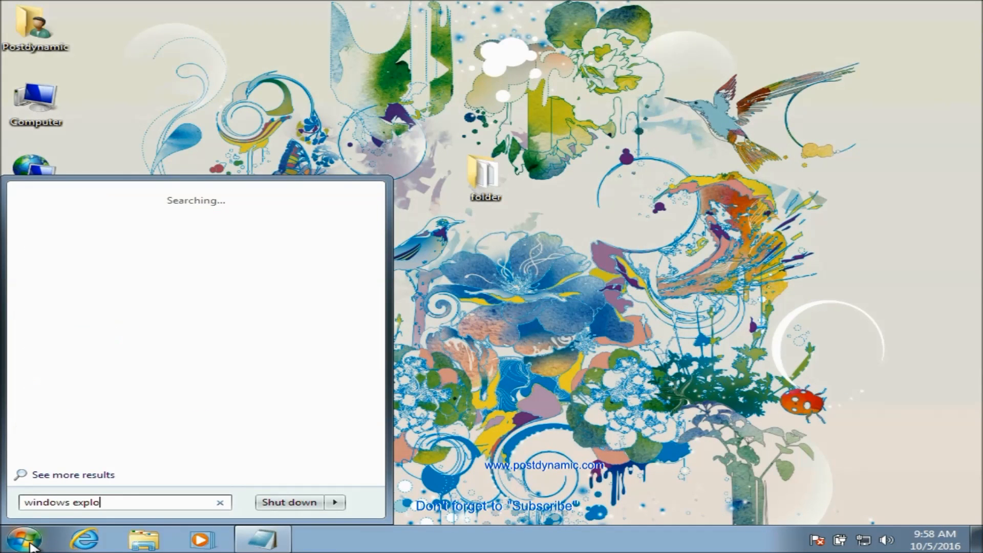
text(rer)
key(Return)
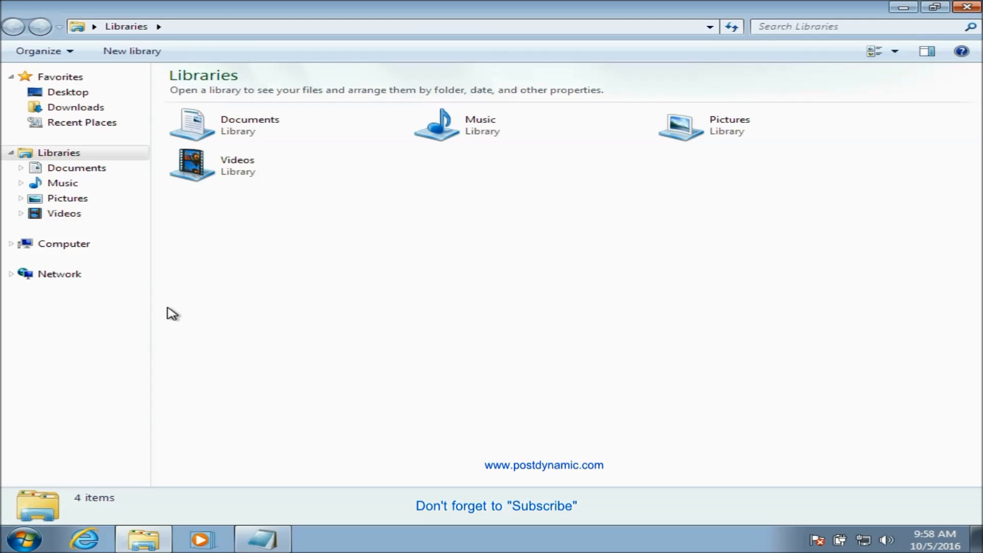
Open the folder and search options from the Libraries window and examine the general and advanced view settings
click(56, 54)
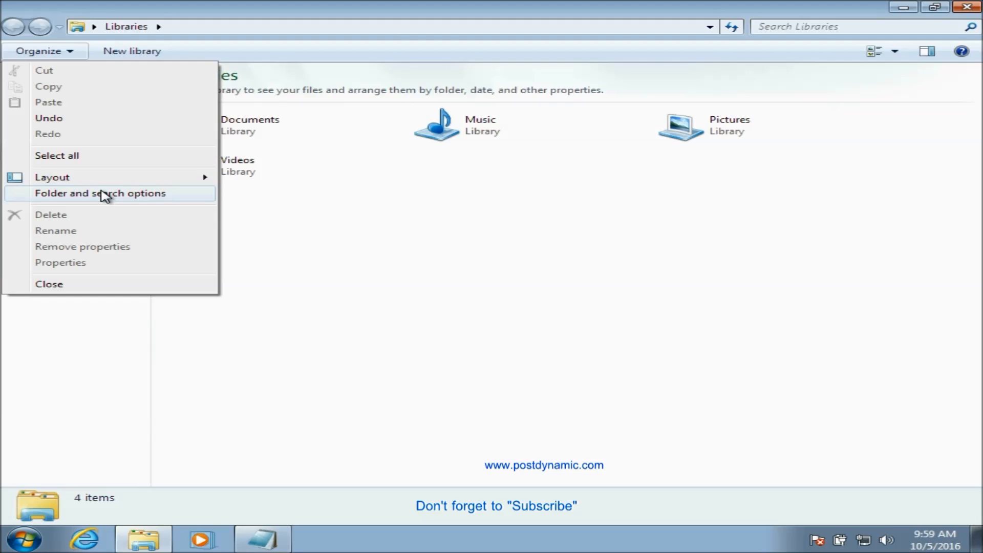
click(104, 195)
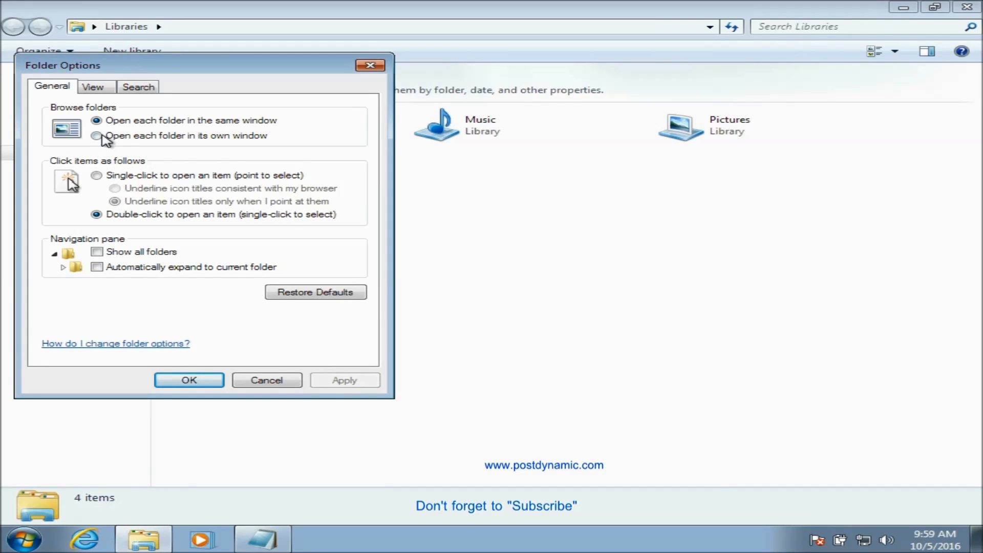
click(97, 87)
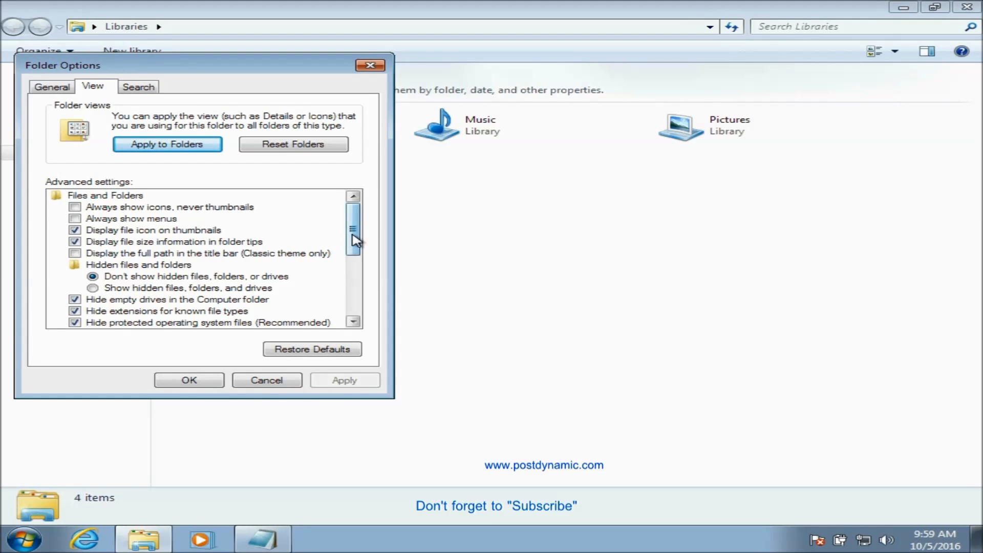
drag(355, 240, 358, 305)
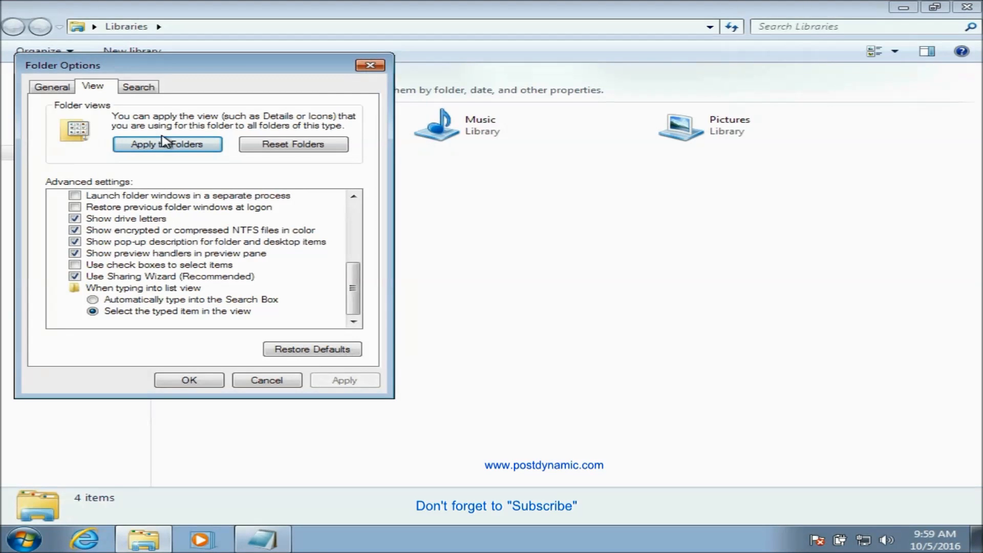
Examine the search settings in Folder Options and accept them without changes
click(149, 88)
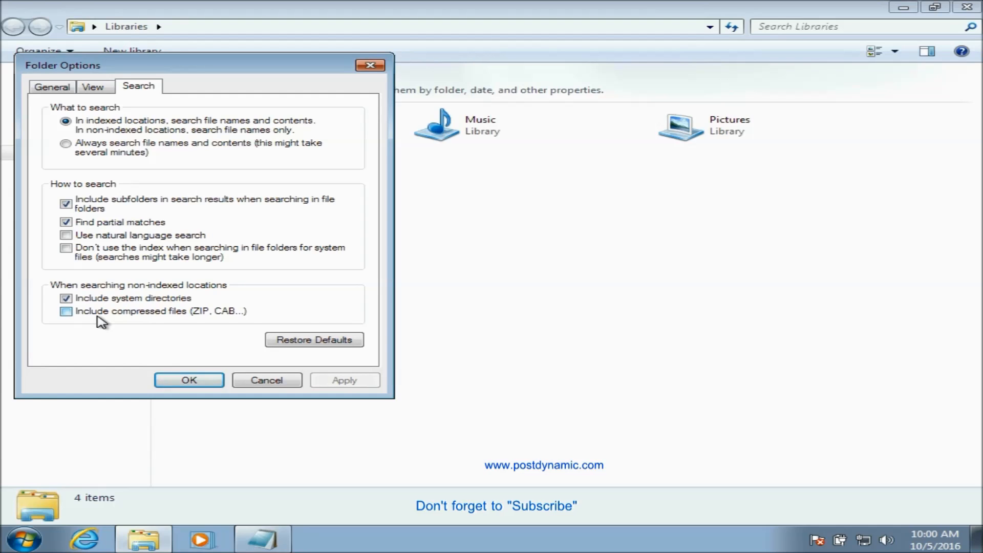
click(193, 384)
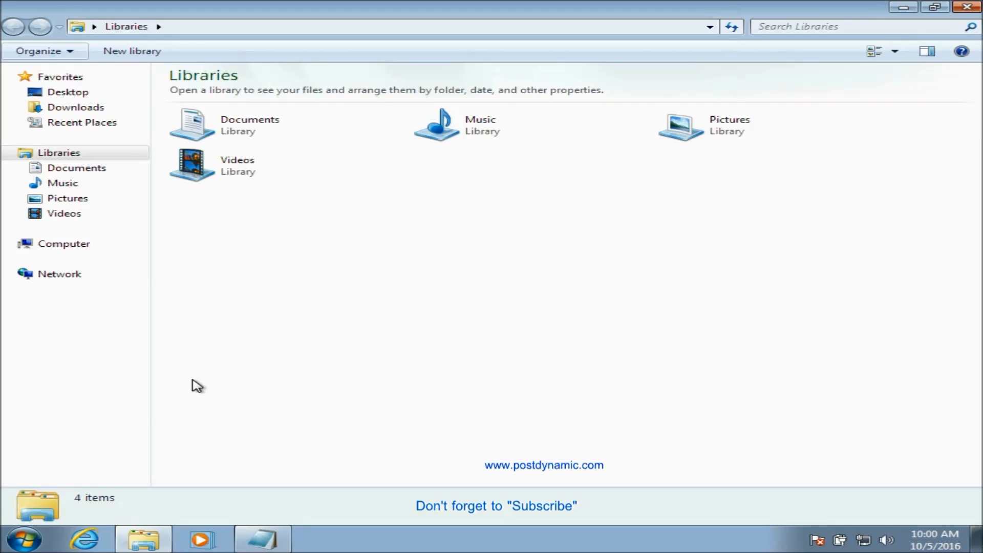
Switch to the untitled Notepad note and add the line "copy and moving files from folders" below the existing topics
click(271, 540)
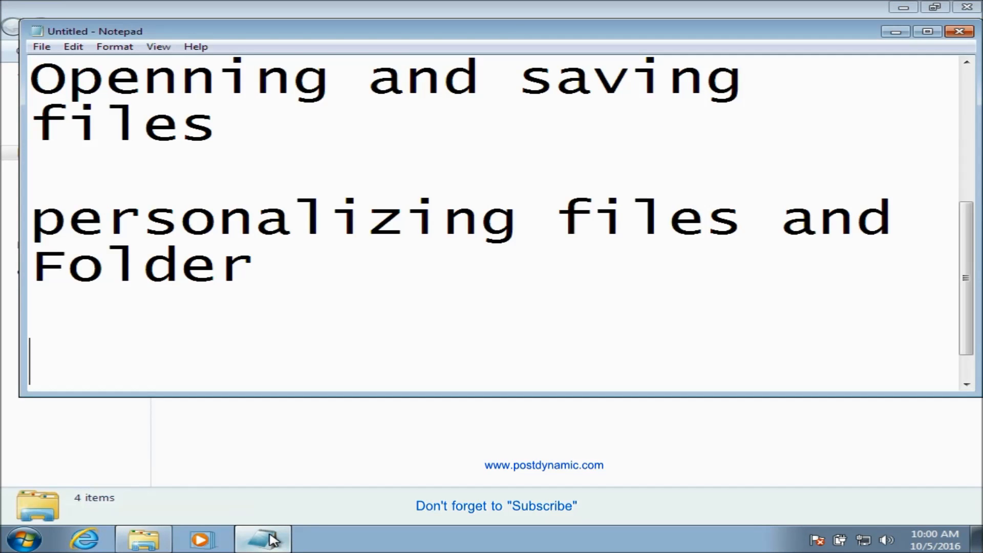
text(copy q)
key(BackSpace)
text(an)
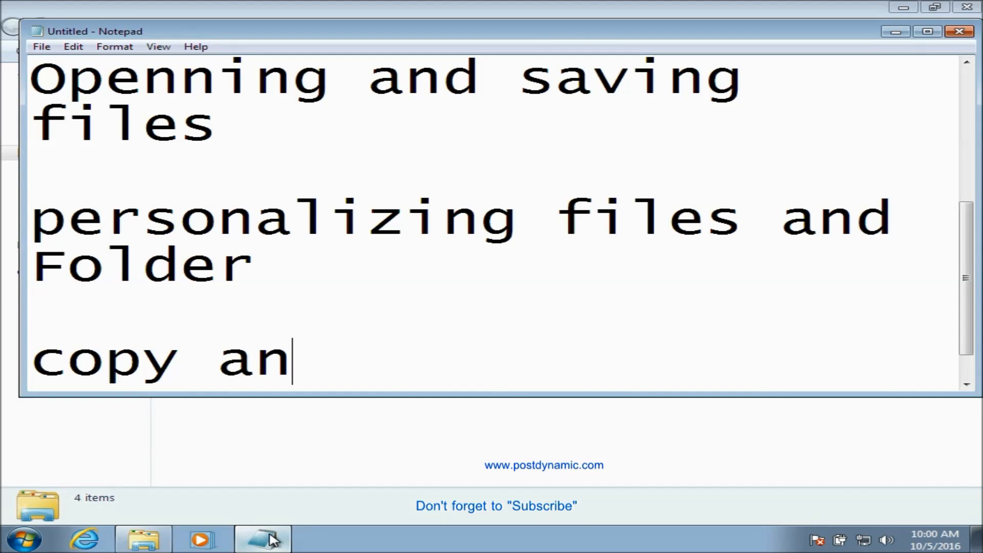
text(d movi)
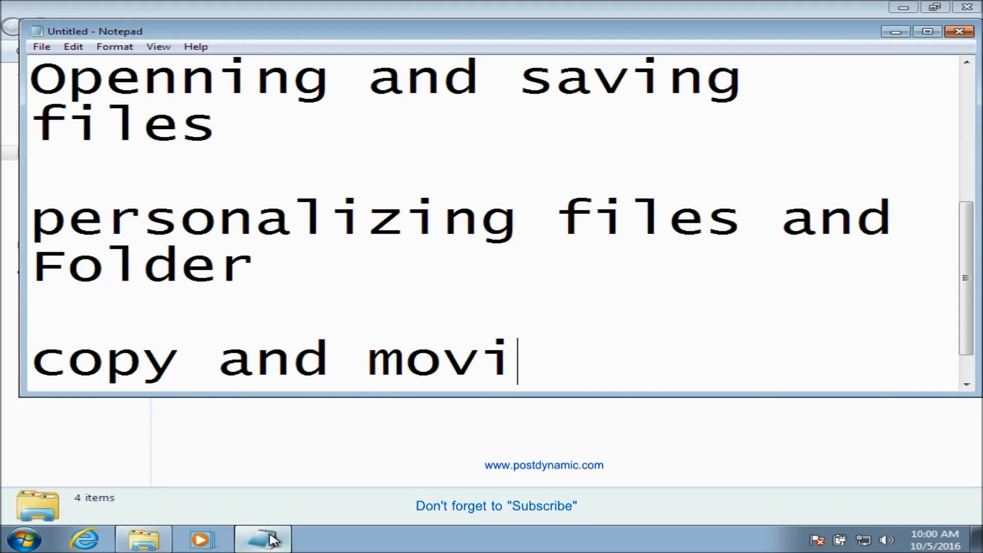
text(ng fil)
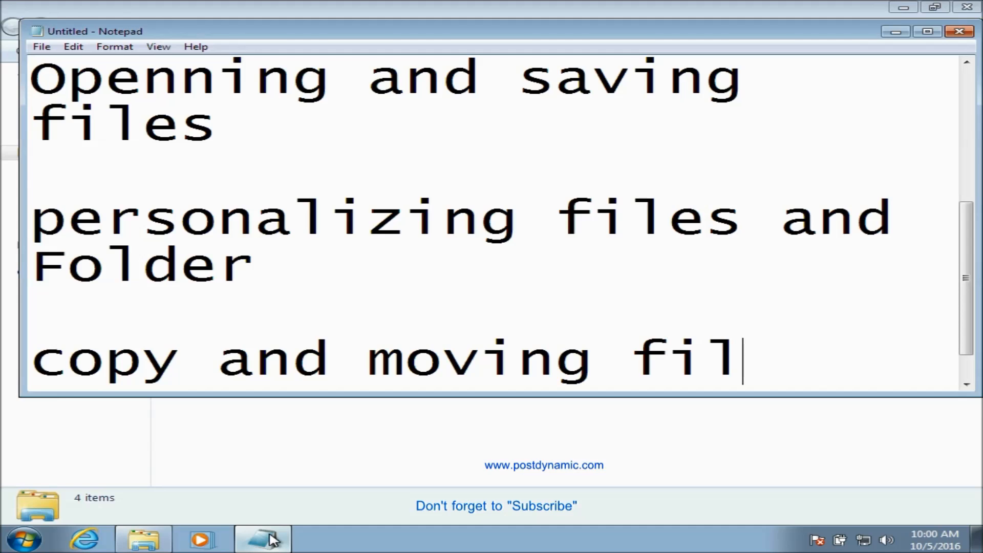
text(es from)
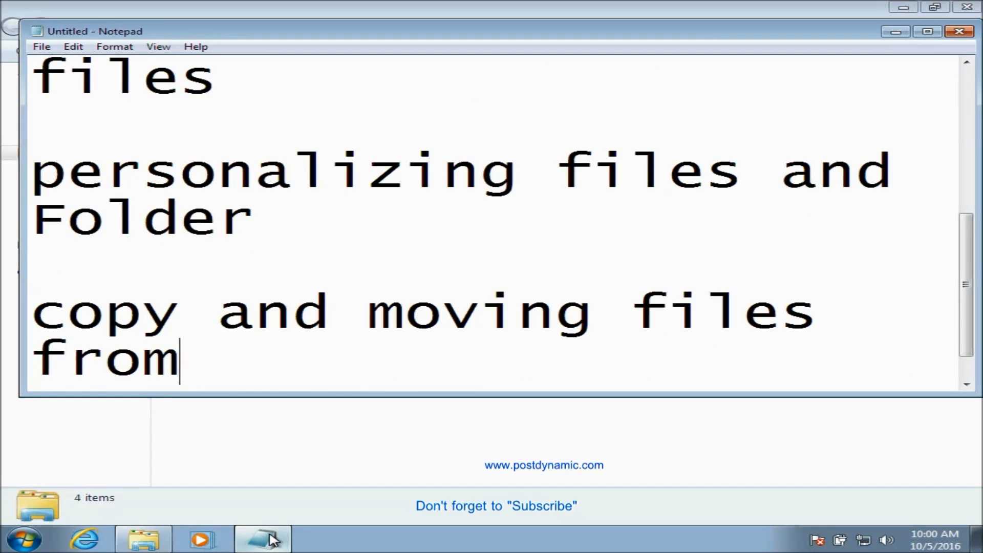
text( folders)
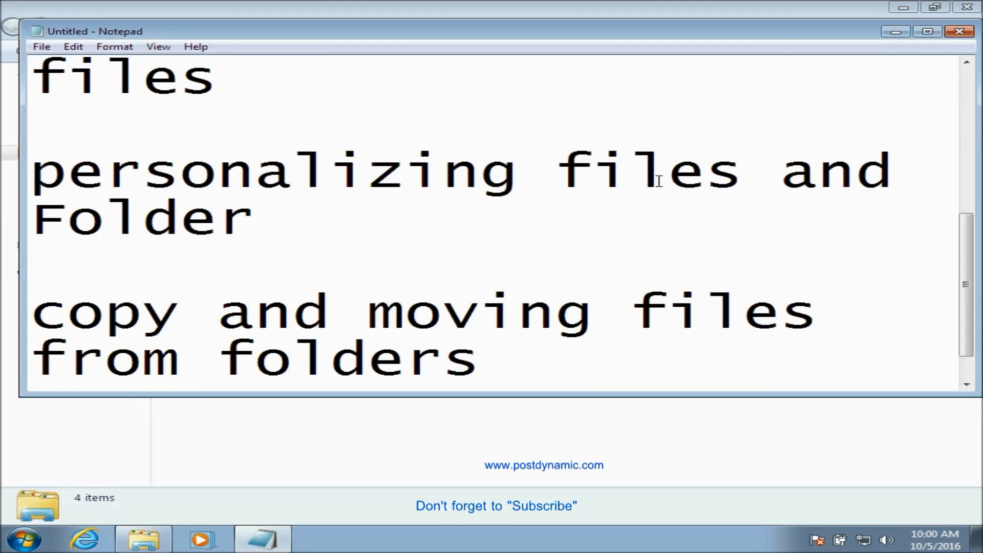
Minimize the note, close the Libraries window, and open the desktop folder named "folder"
click(896, 31)
click(978, 9)
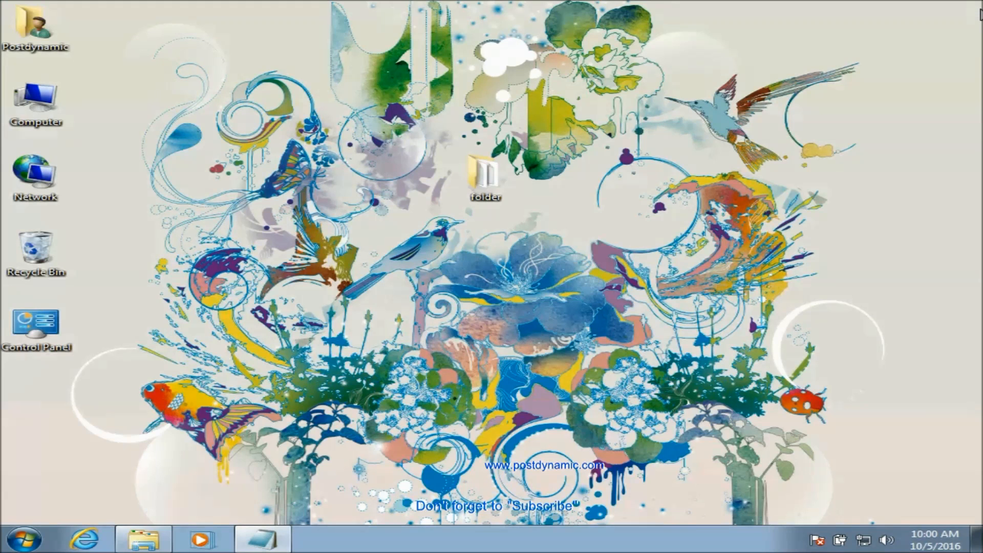
double_click(475, 196)
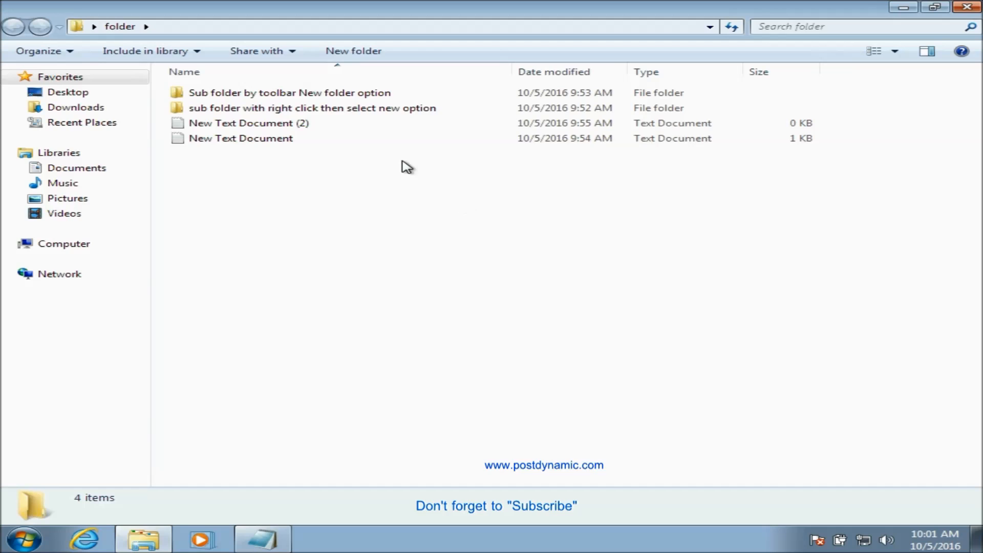
Copy New Text Document into "sub folder with right click then select new option" and return to the parent folder
click(297, 138)
right_click(297, 137)
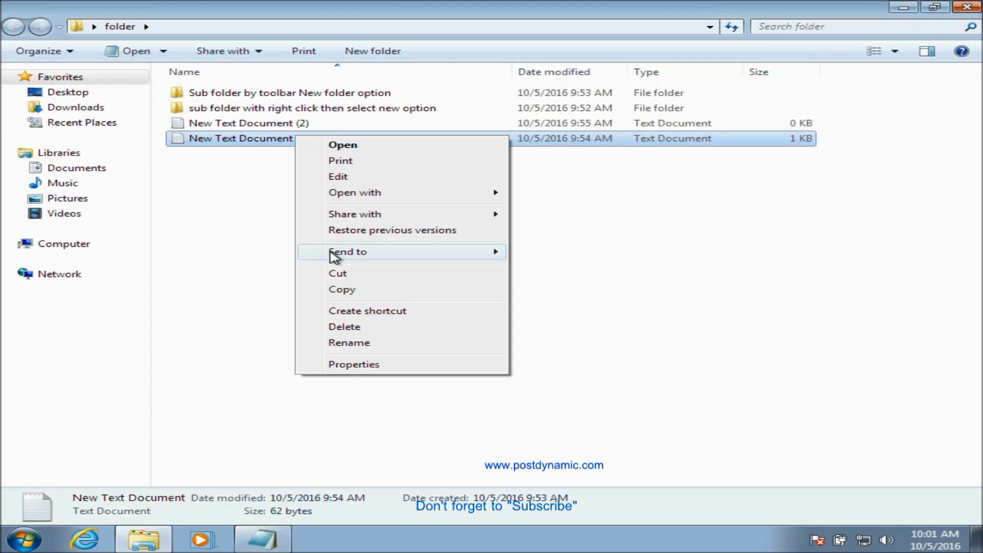
click(343, 290)
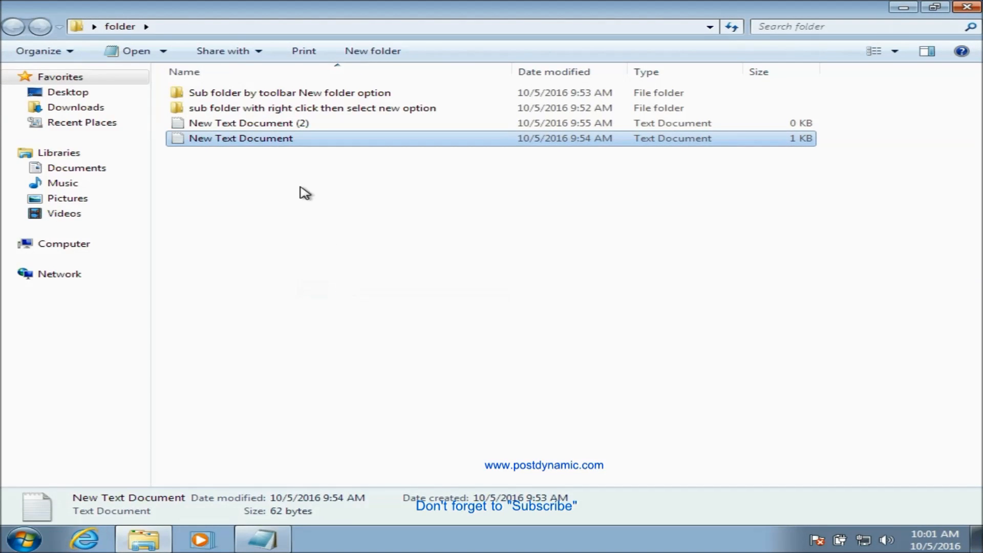
double_click(280, 107)
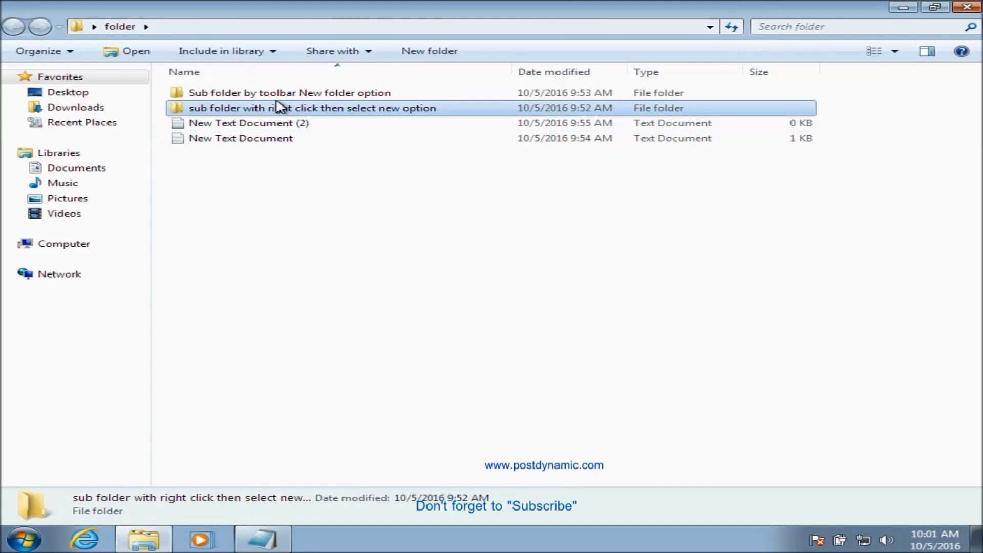
right_click(268, 156)
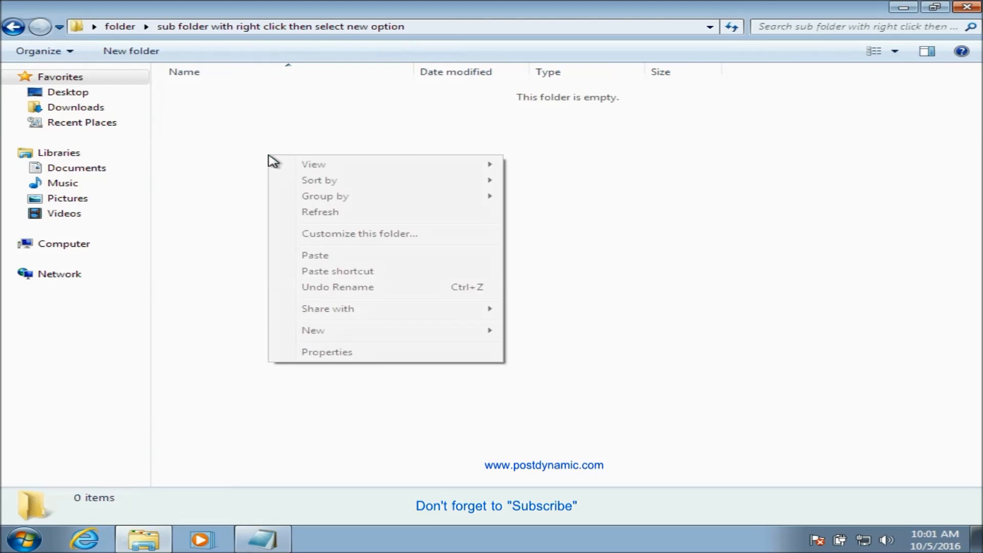
click(308, 255)
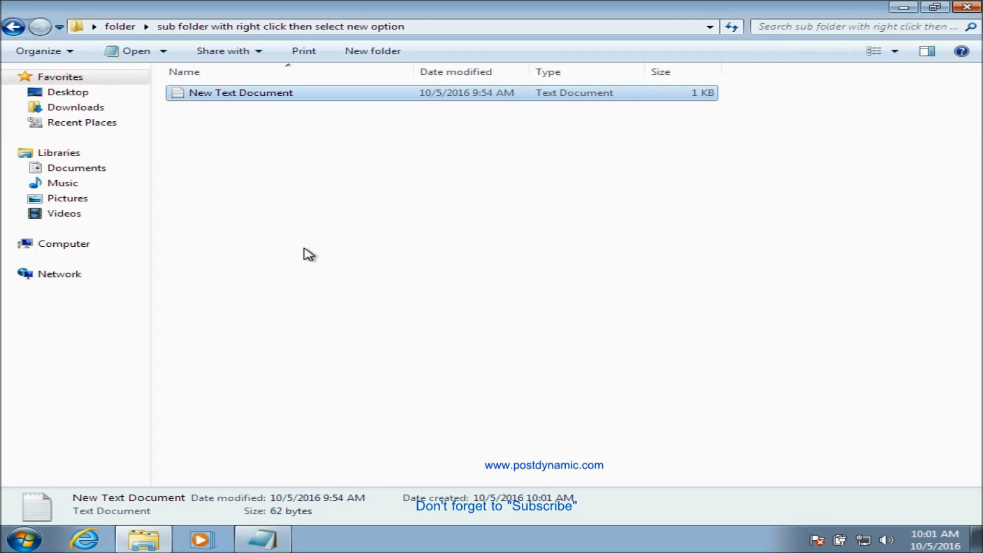
key(BackSpace)
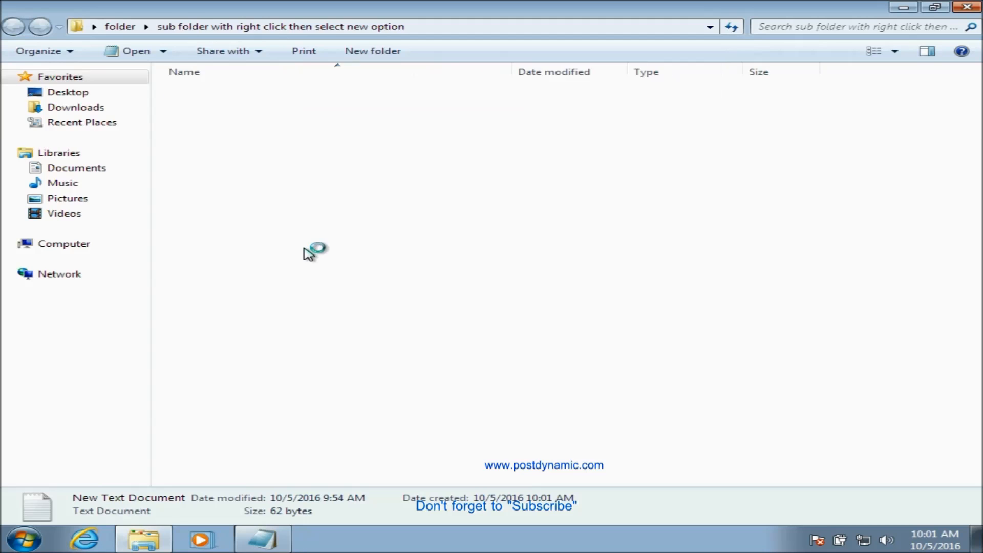
Select New Text Document (2) and New Text Document as a range, copy them to the clipboard, and clear the selection
click(297, 174)
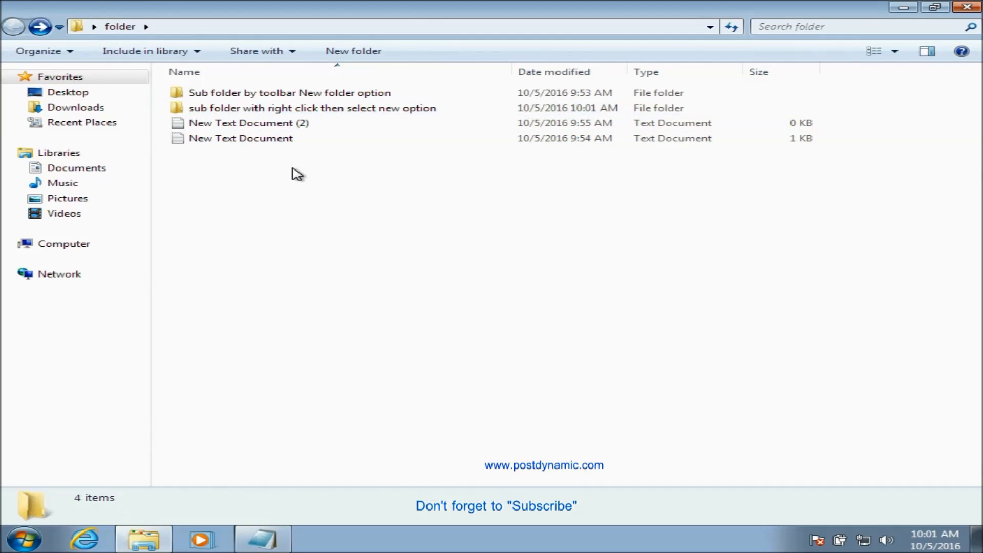
key(Down)
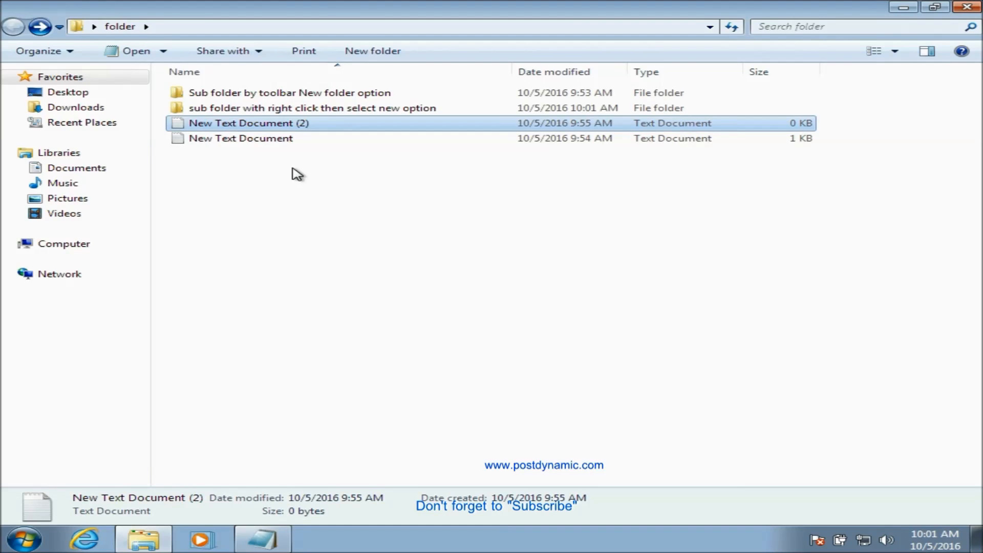
key(shift+Down)
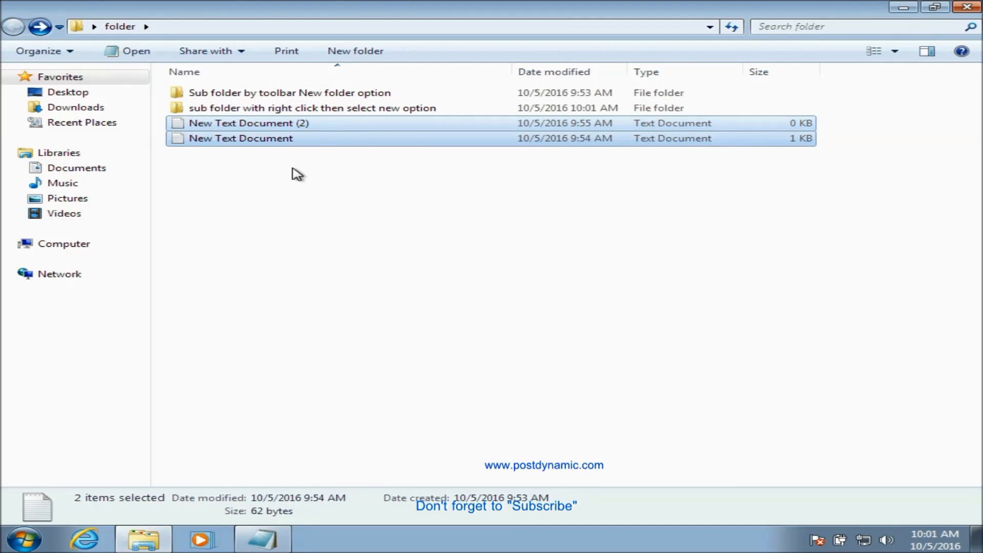
right_click(271, 130)
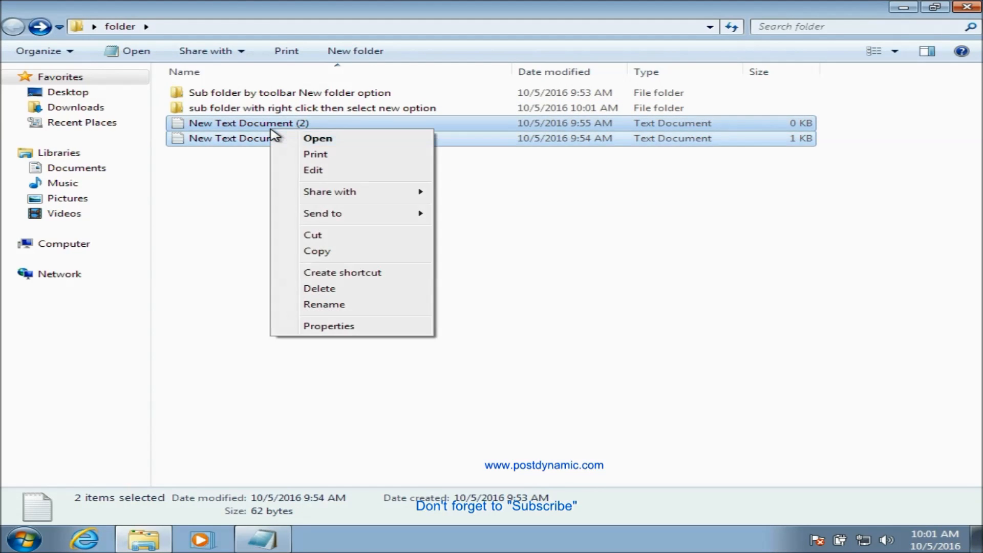
click(316, 251)
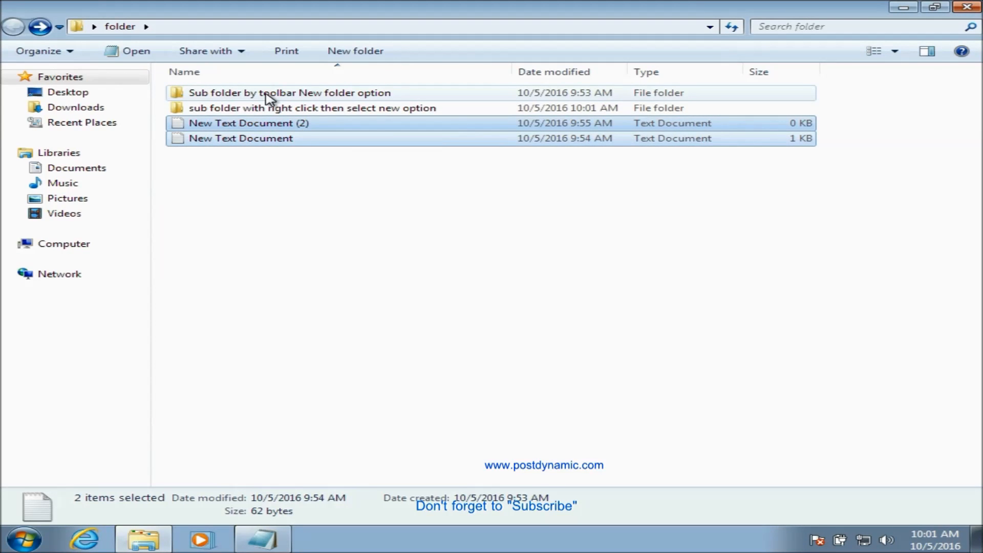
click(266, 189)
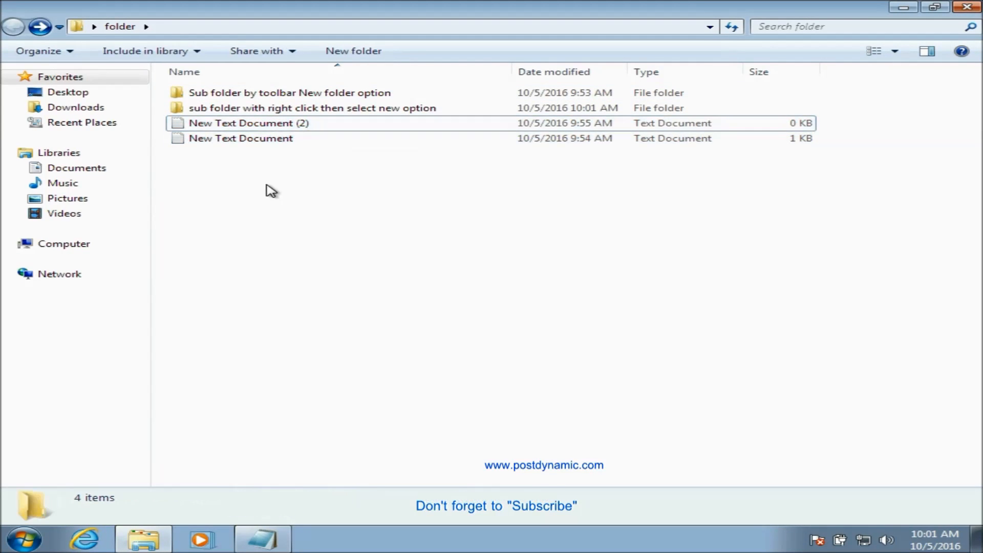
Copy New Text Document (2) and New Text Document into "Sub folder by toolbar New folder option"
click(251, 129)
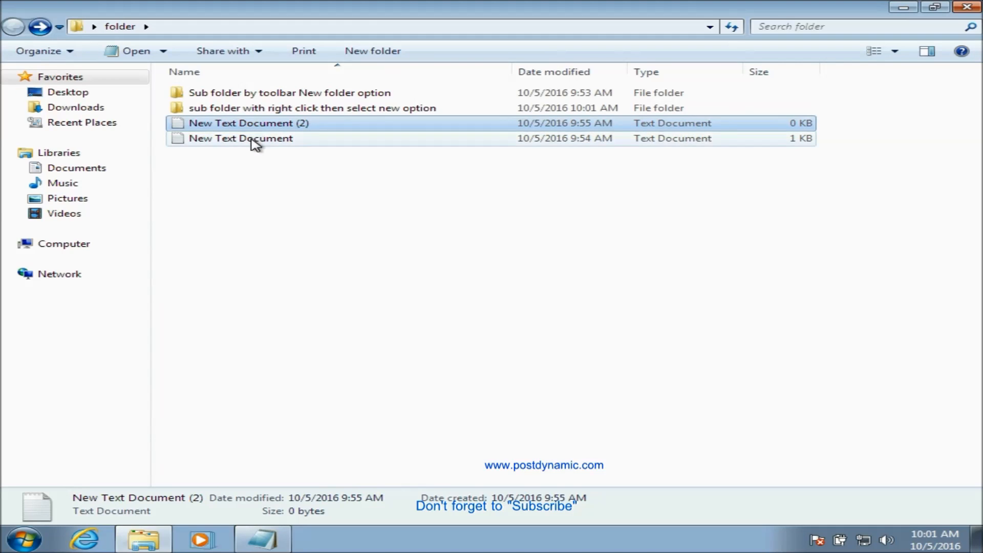
ctrl+click(252, 140)
right_click(252, 141)
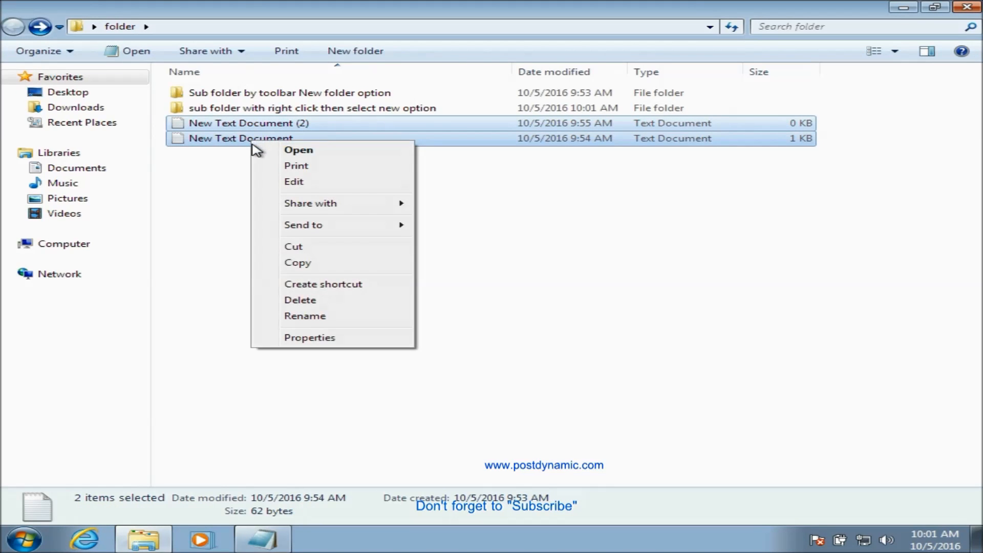
click(299, 262)
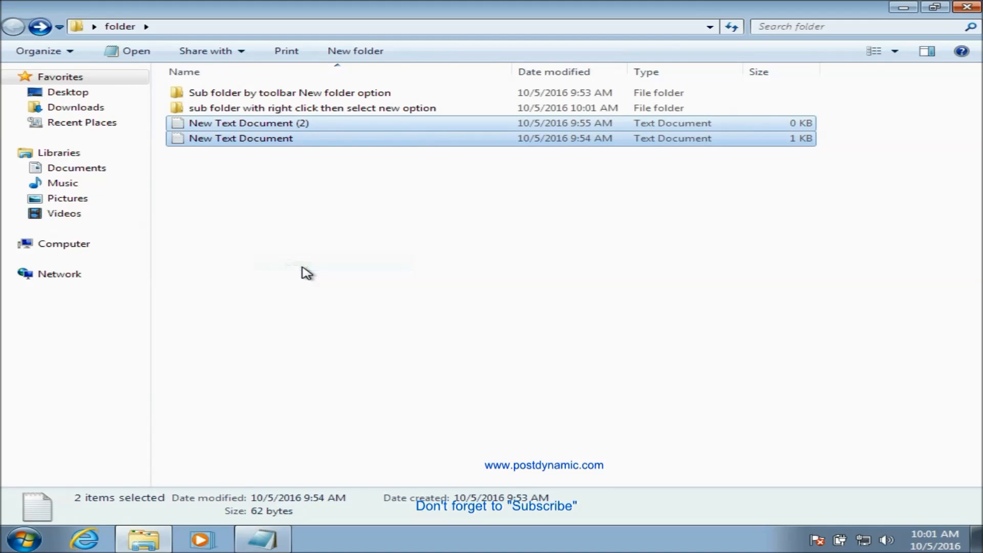
click(280, 93)
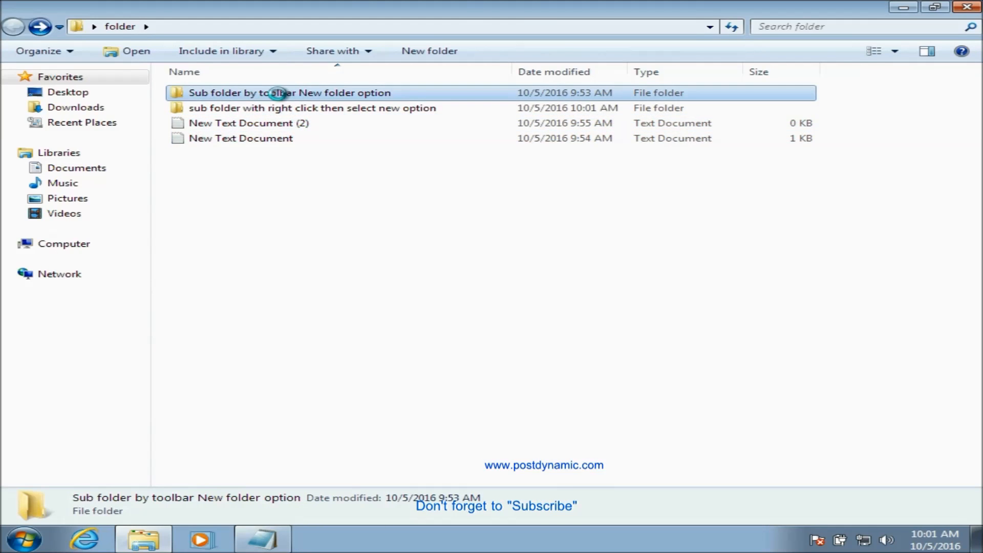
double_click(279, 95)
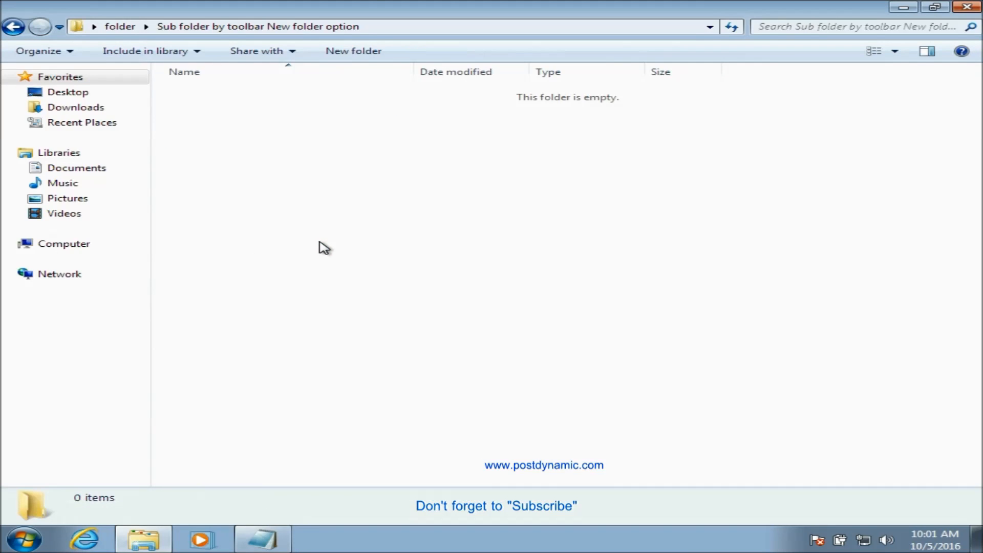
key(ctrl+v)
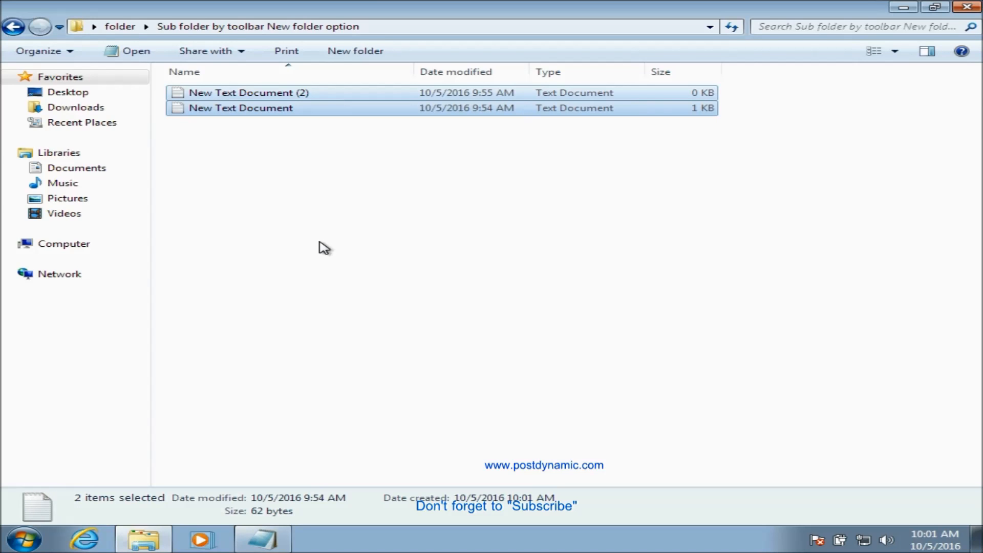
Go back to the parent folder, reopen the subfolder to check the pasted files, and return to the parent folder
key(BackSpace)
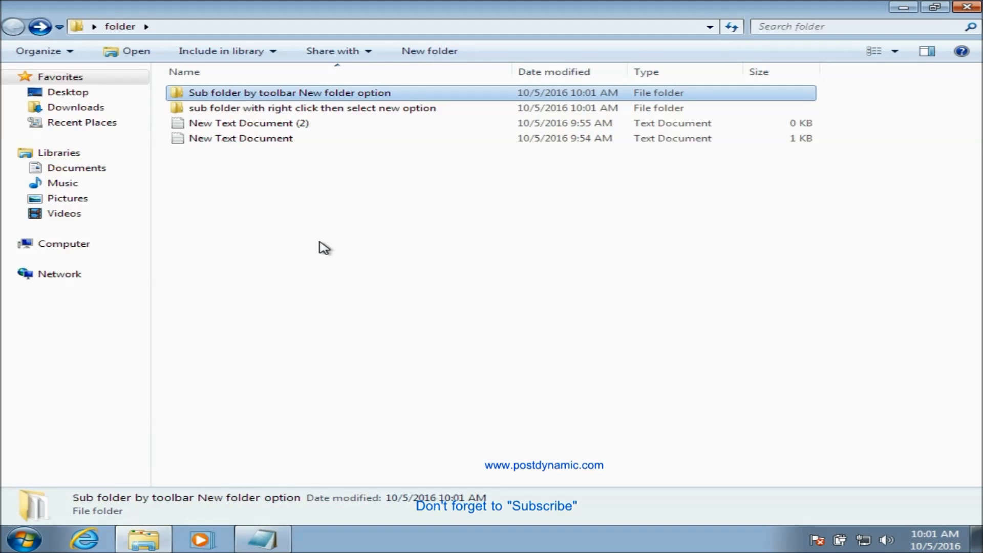
key(Return)
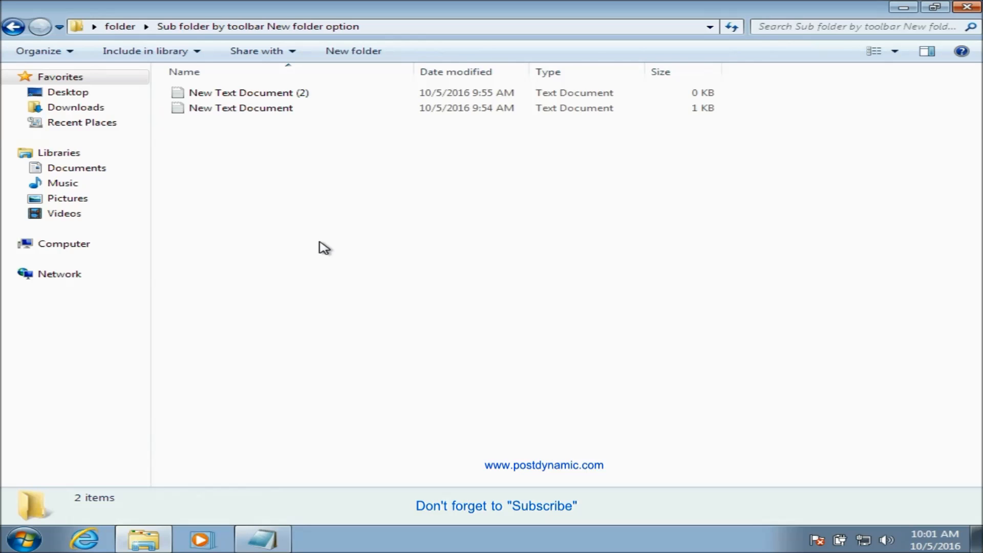
key(BackSpace)
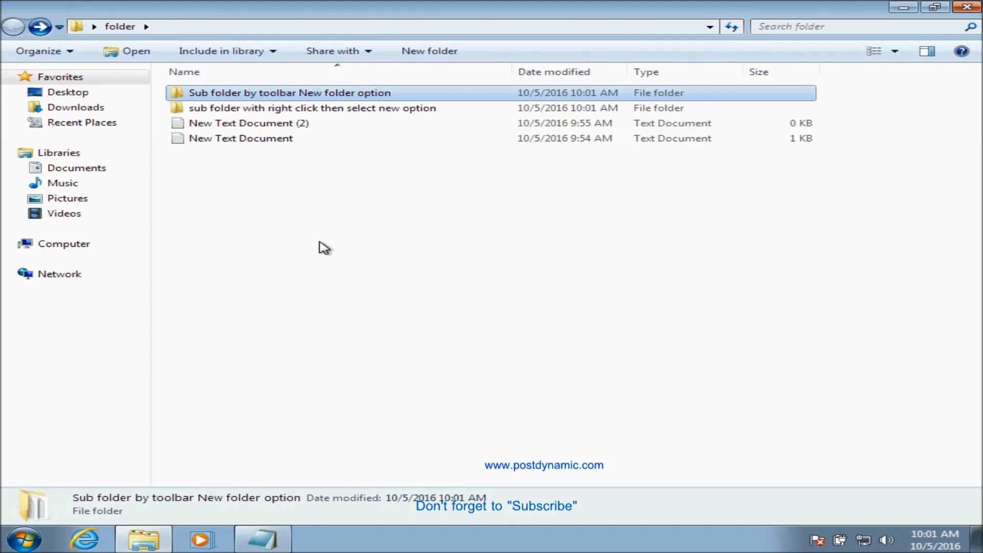
Create a new subfolder named "move files" inside "folder"
click(434, 53)
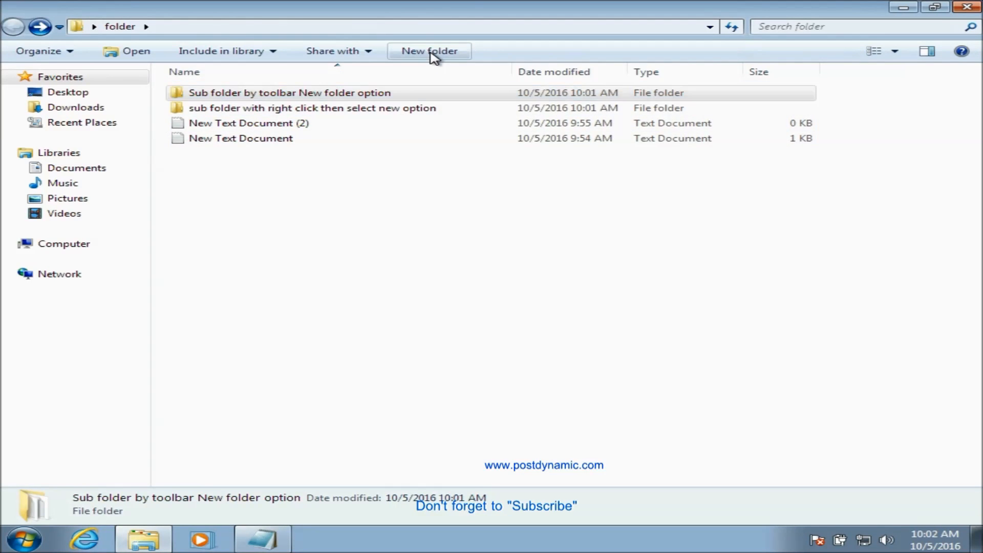
text(mo)
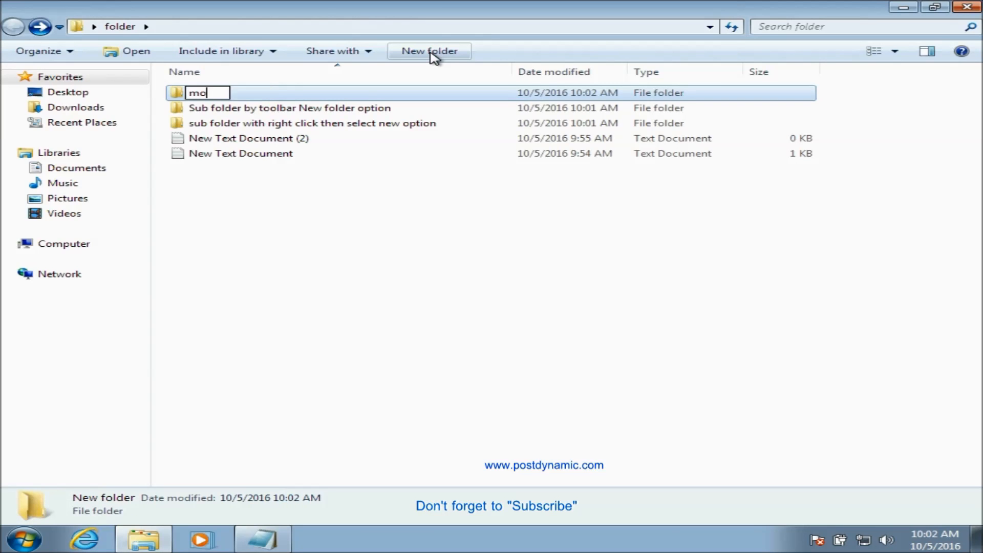
text(ve files)
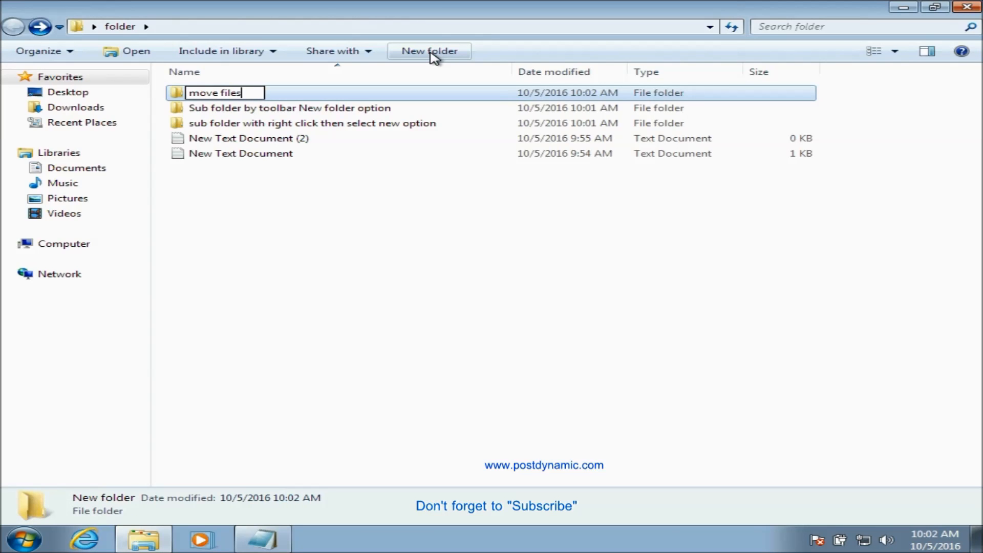
key(Return)
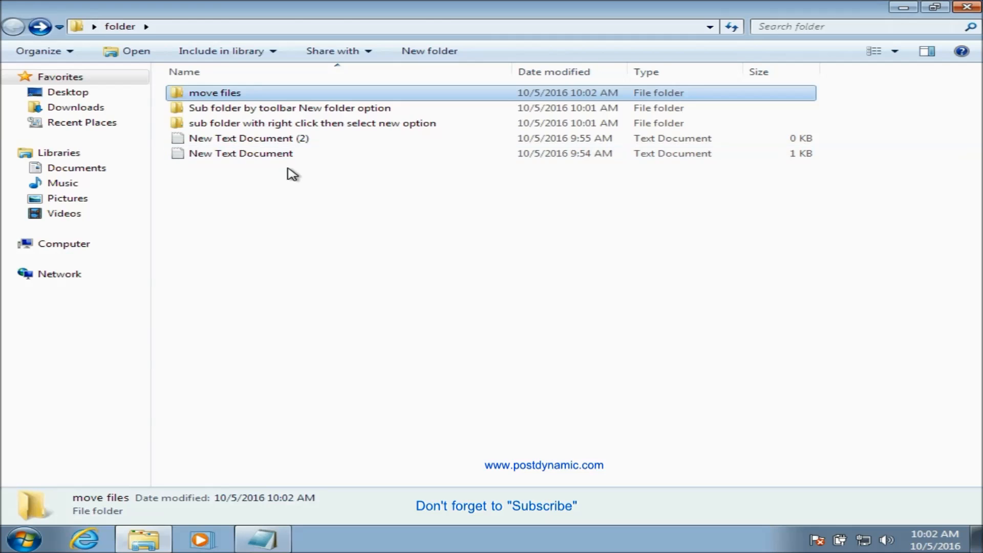
Move New Text Document (2) and New Text Document from "folder" into its "move files" subfolder by cutting and pasting, and clear the selection
drag(289, 168, 281, 141)
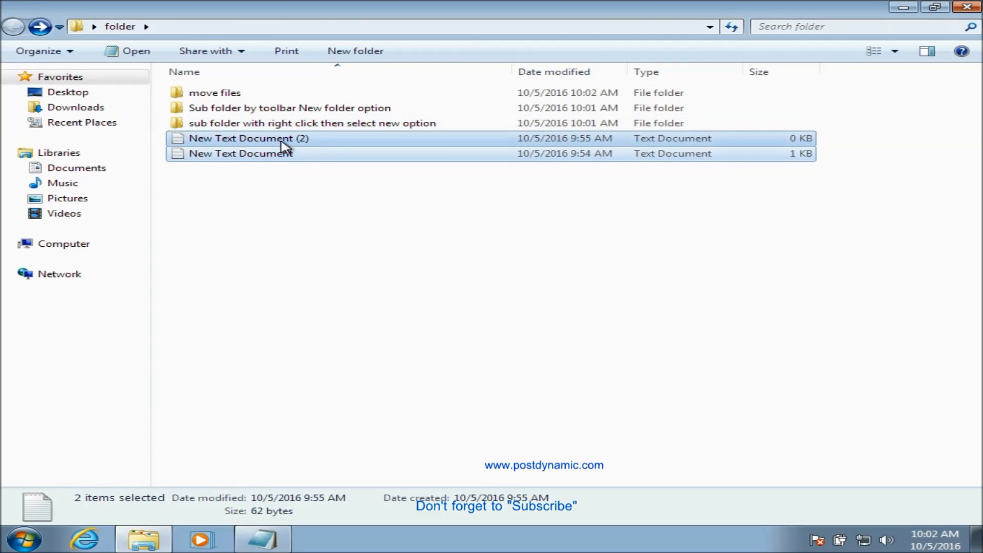
right_click(284, 148)
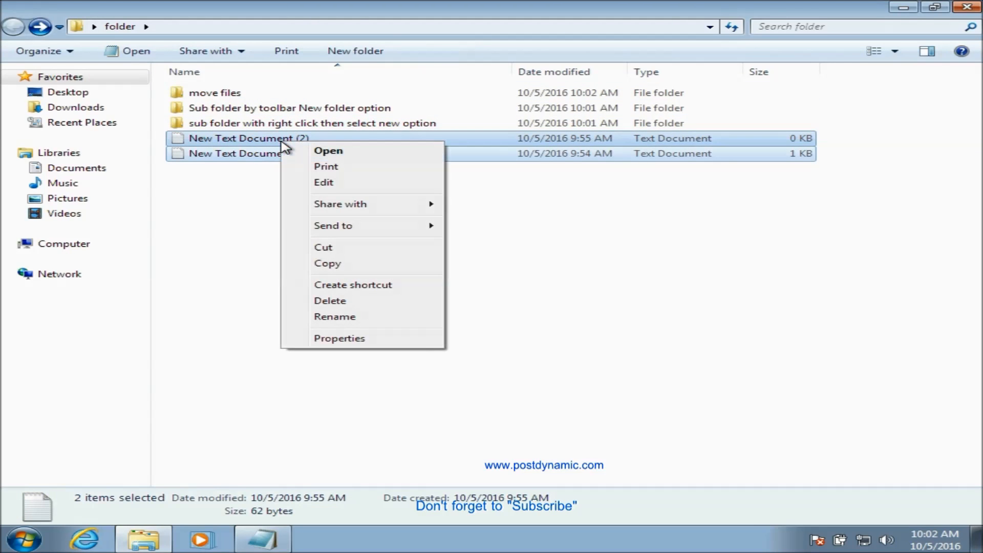
click(318, 248)
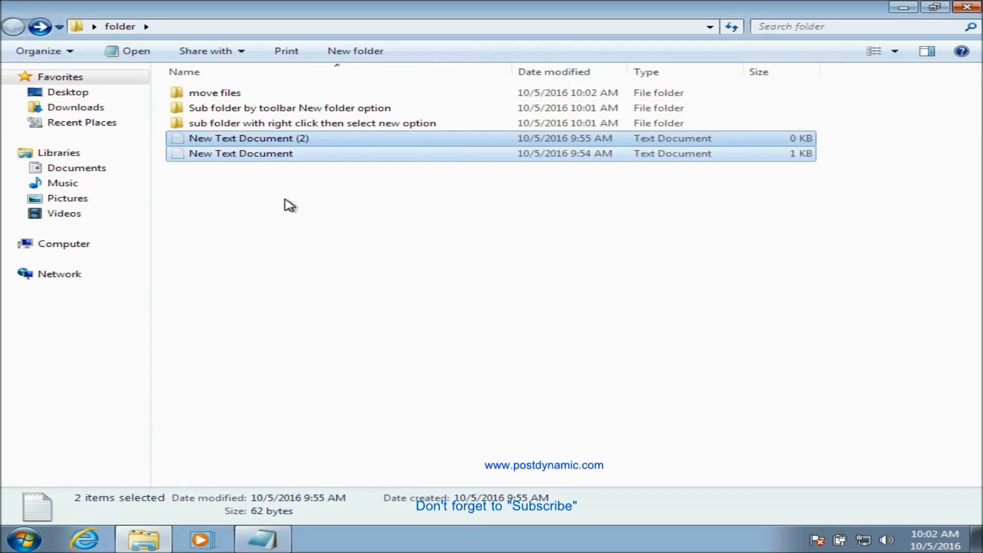
click(252, 99)
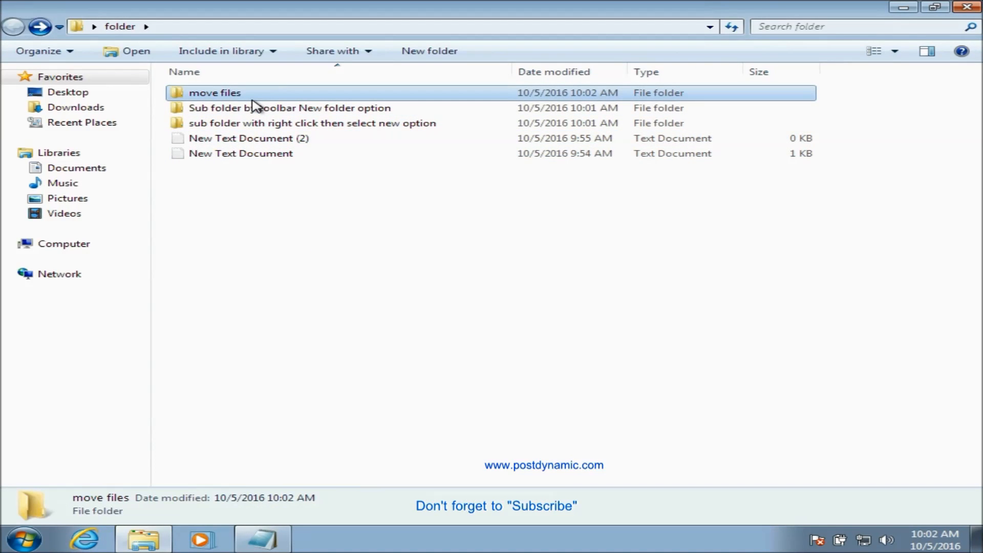
double_click(252, 101)
right_click(260, 186)
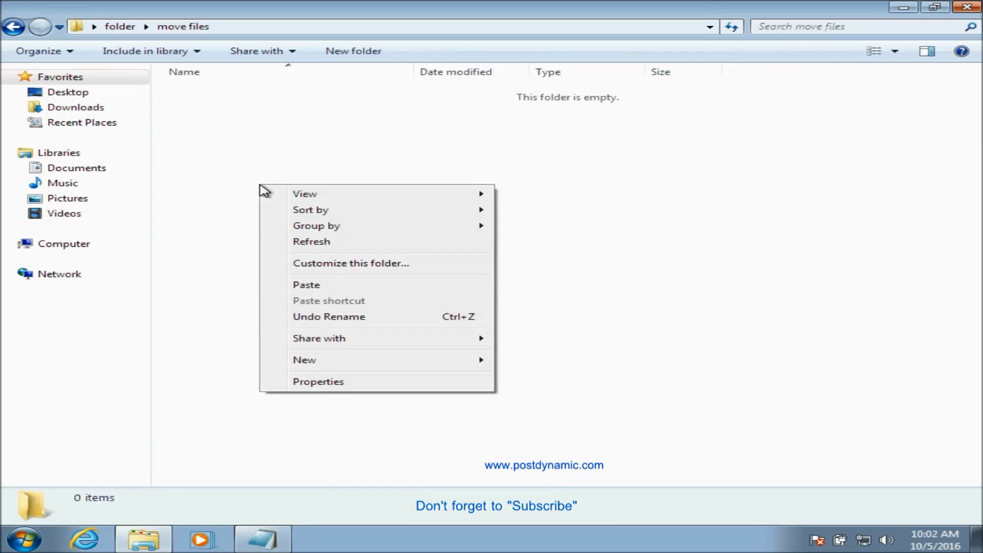
click(316, 286)
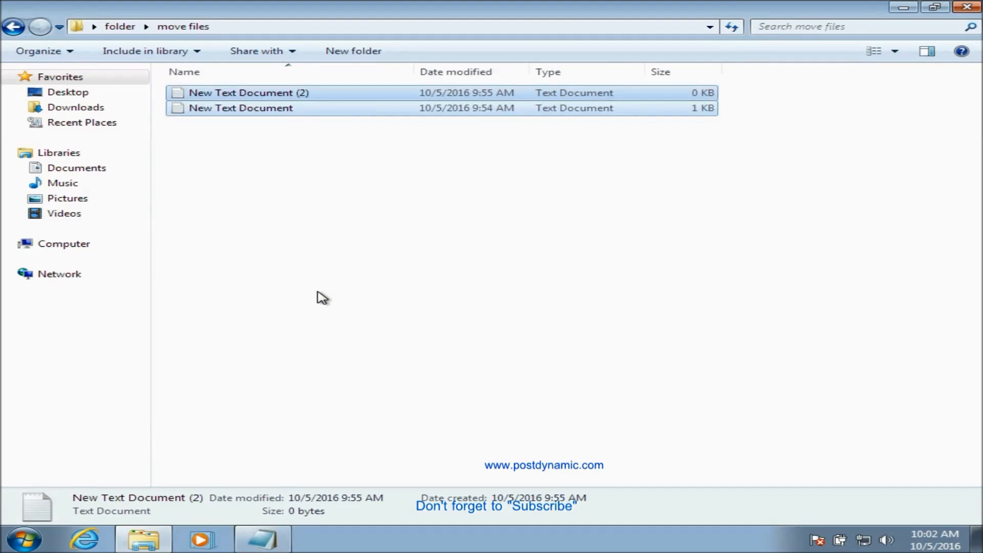
click(322, 298)
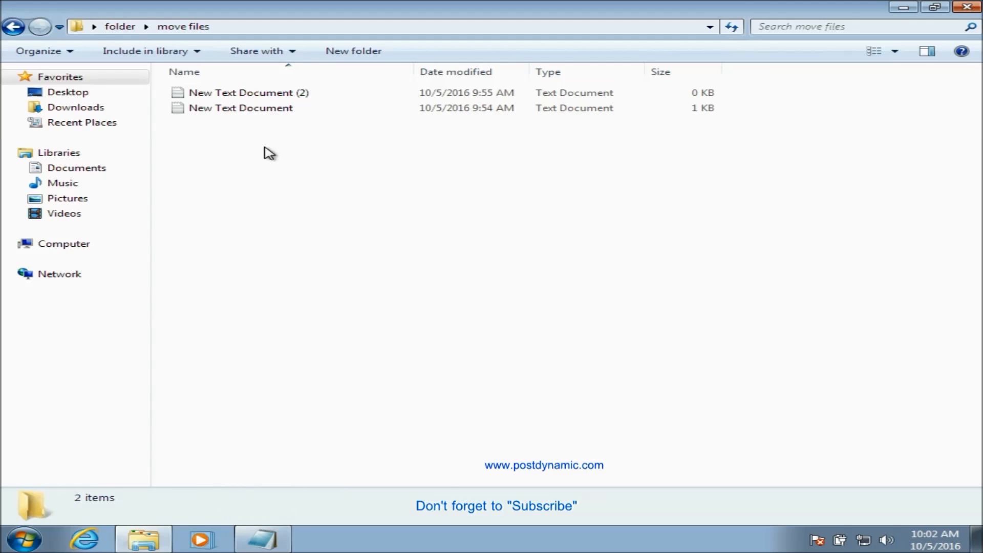
Open New Text Document and replace all its text with "we can move and copy files from any location to any other location"
double_click(266, 109)
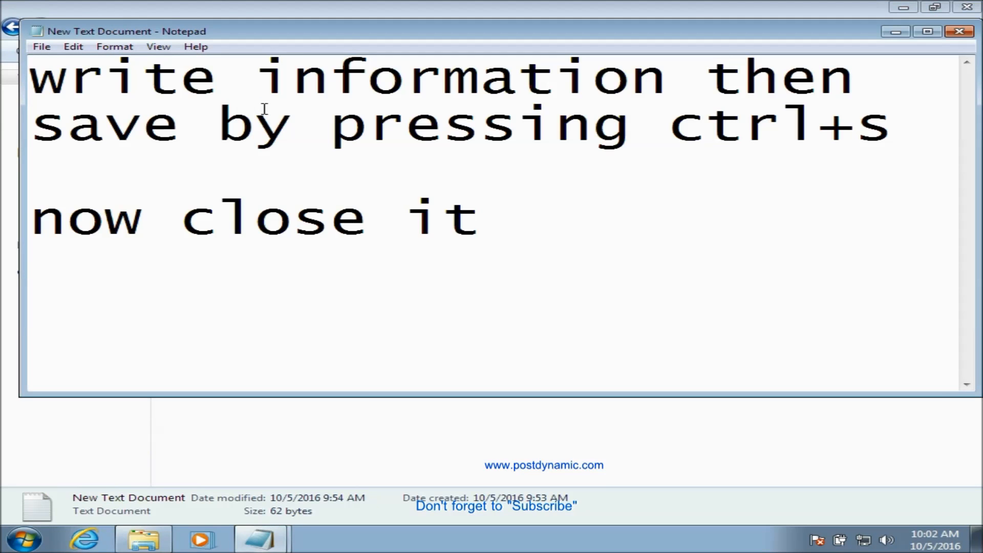
key(ctrl+a)
text(we)
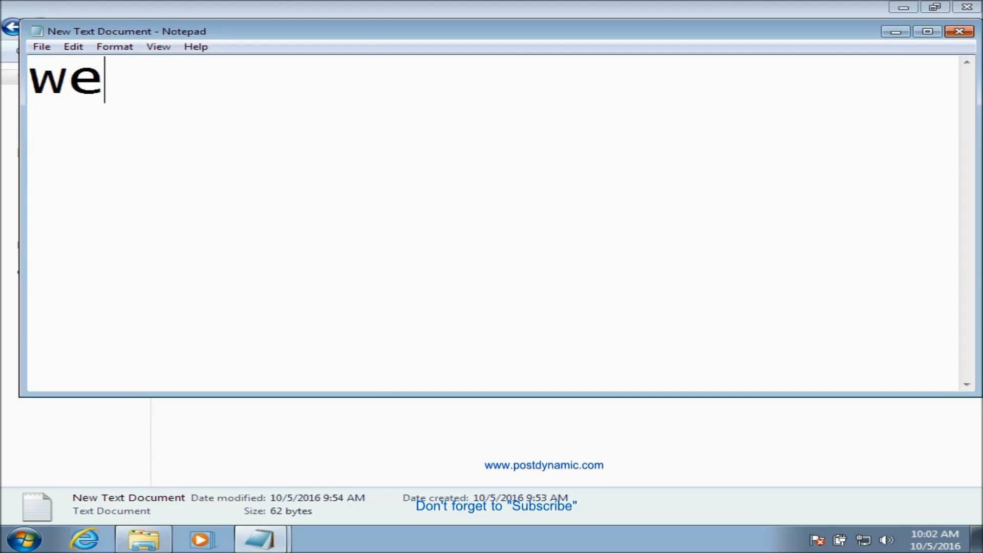
text( can)
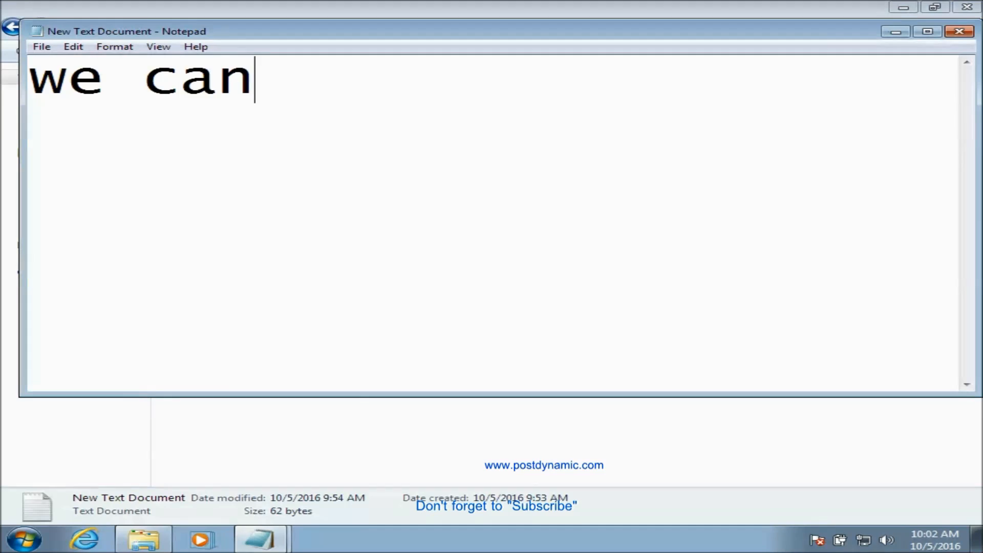
text( move )
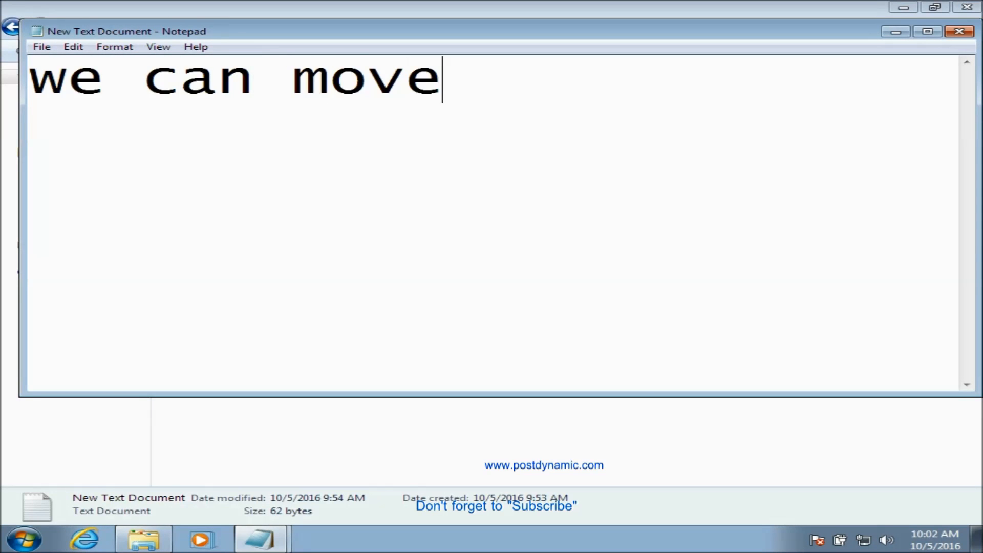
text(and )
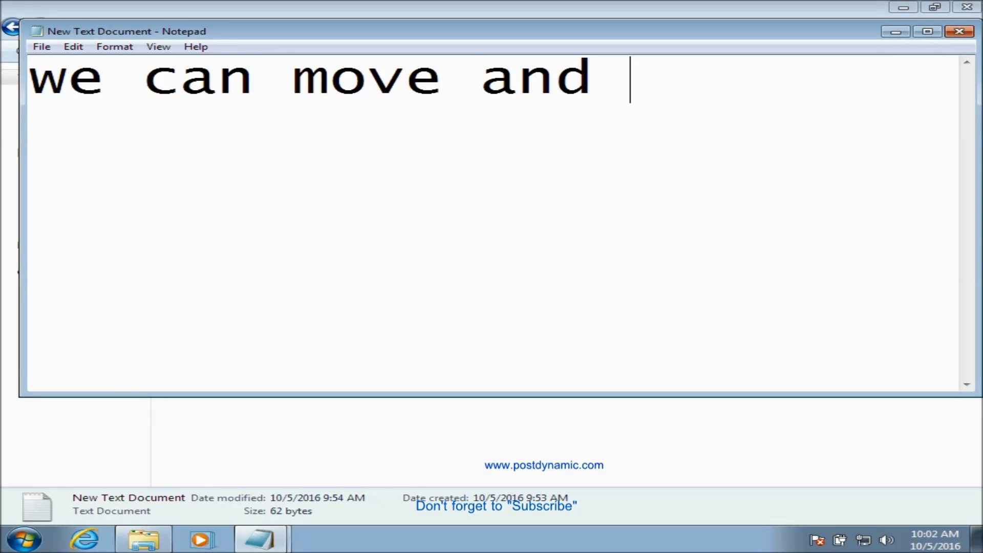
text(copu)
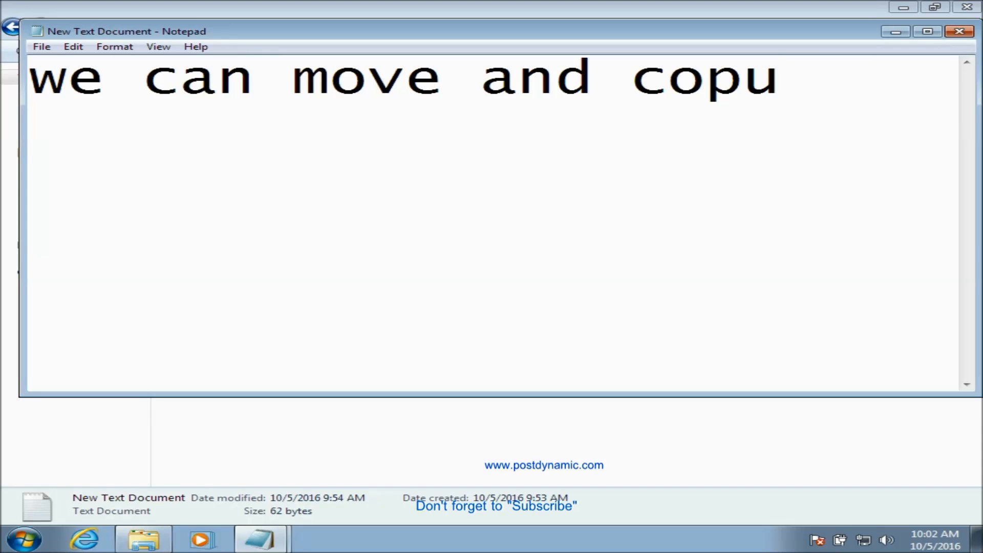
key(BackSpace)
text(y files)
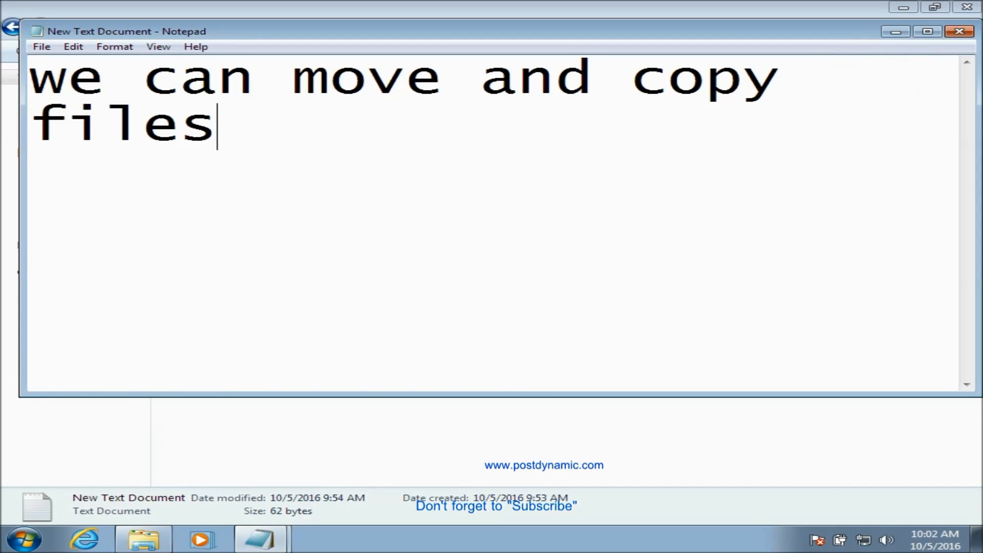
text( from)
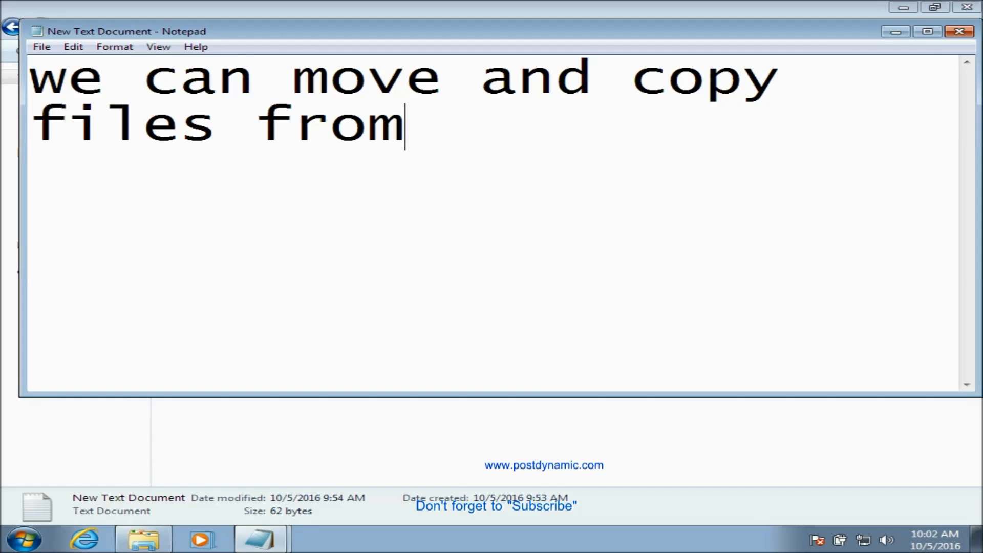
text( any)
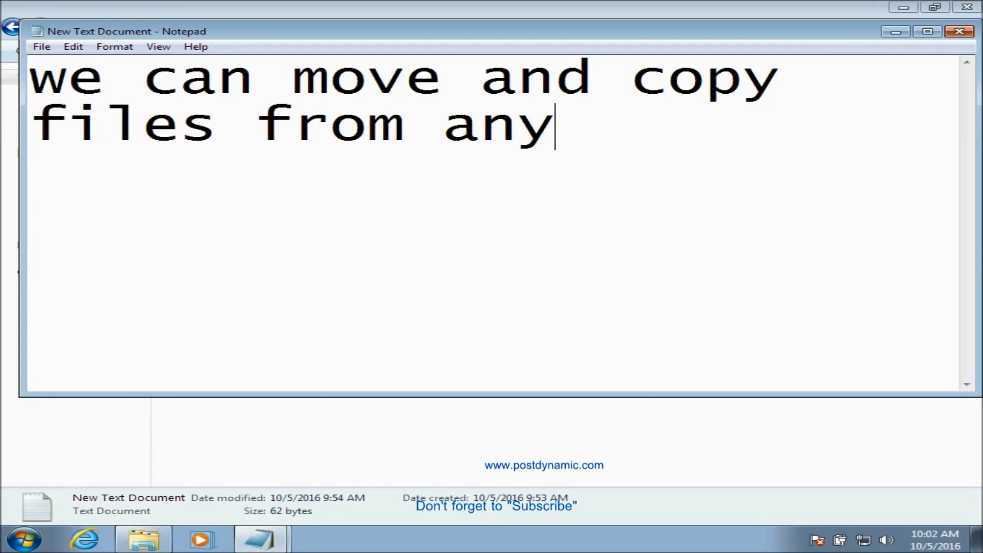
text( location)
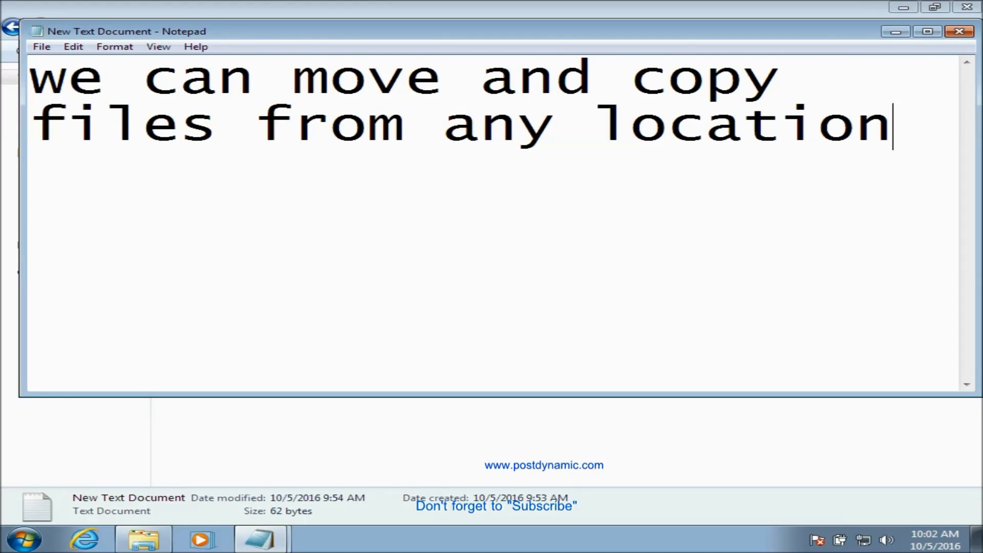
text(g)
key(BackSpace)
text(to )
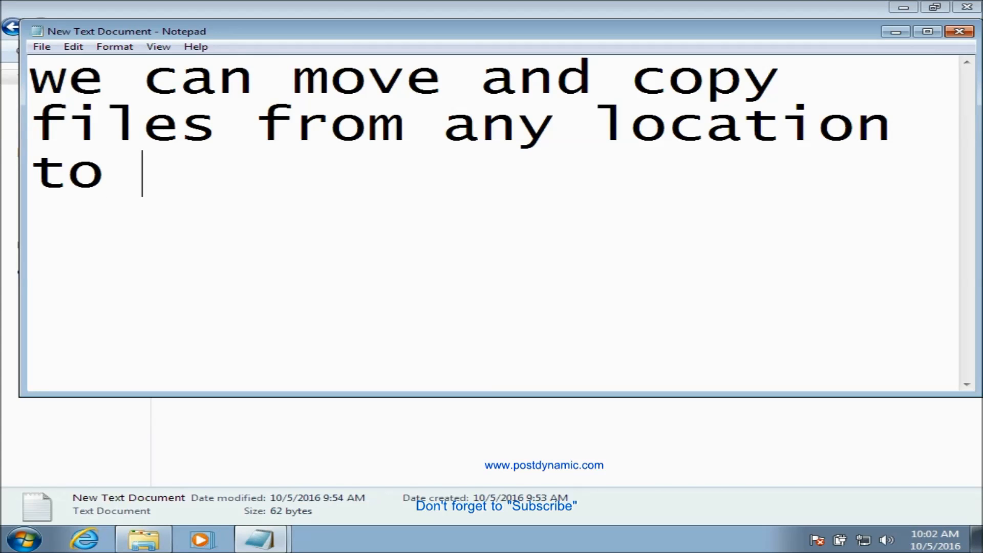
text(any o)
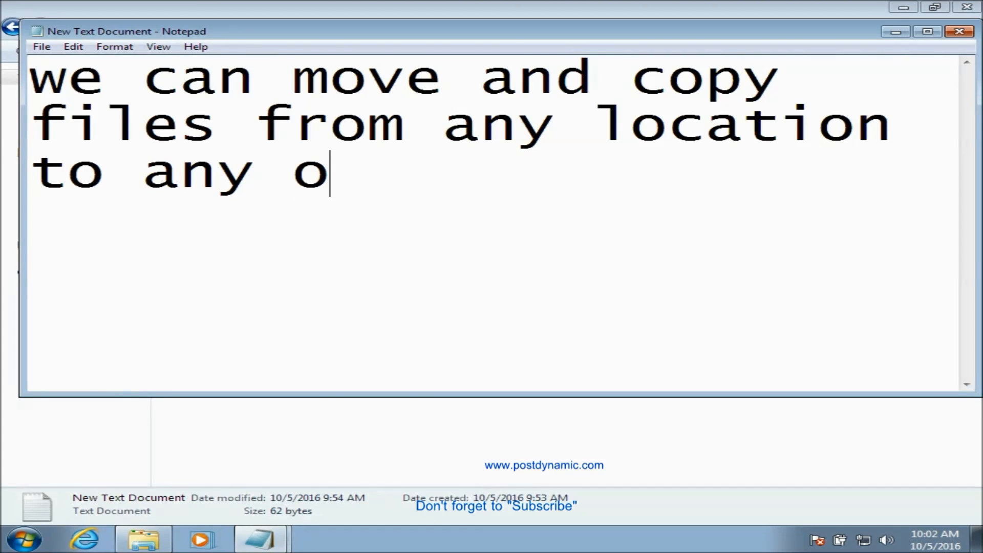
text(ther )
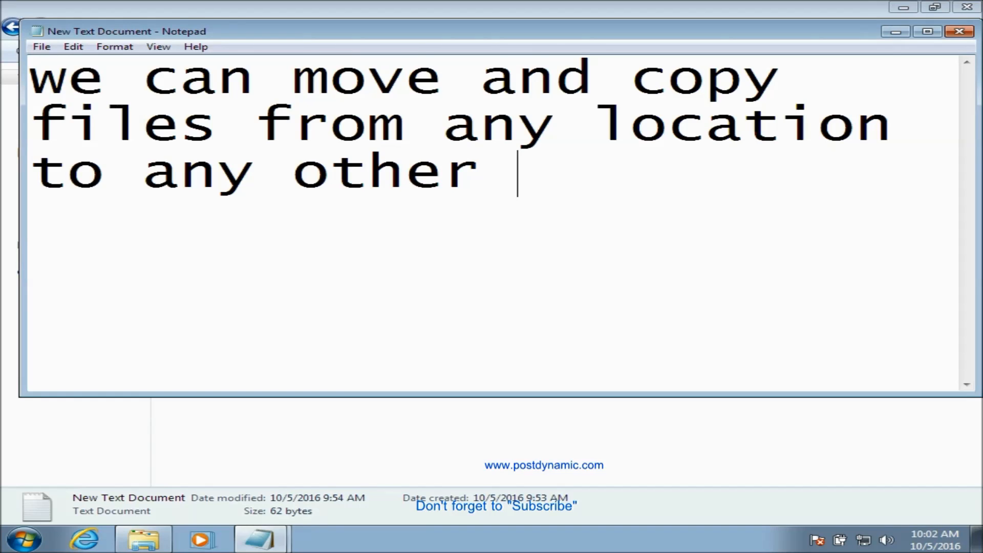
text(location)
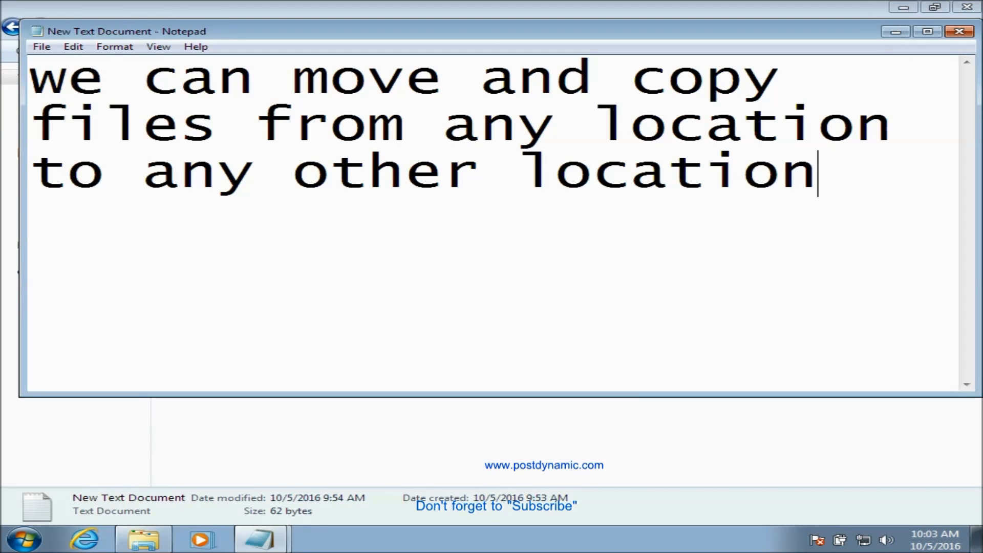
Add the text "Shortcut keys to copy and move are" after a blank line below the first sentence
key(Return)
text(Short)
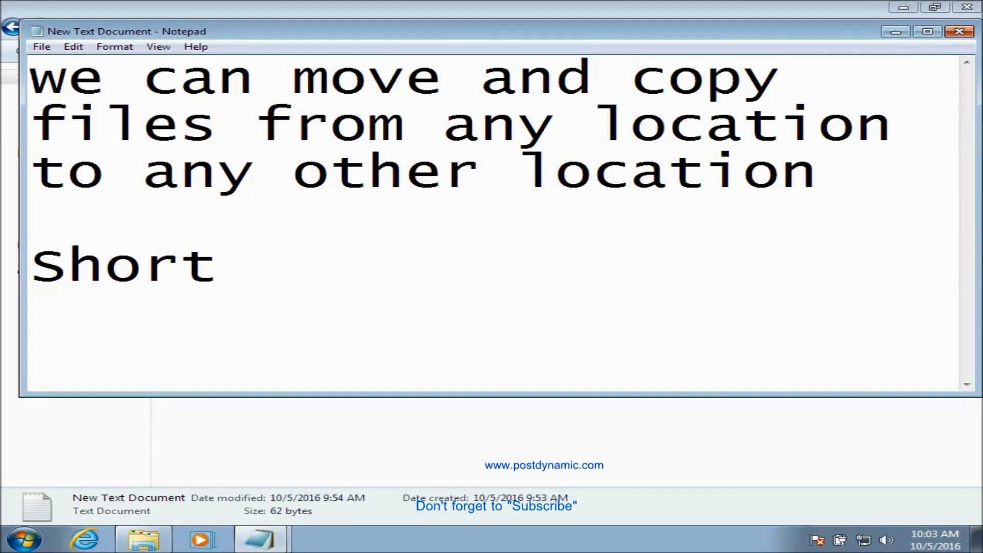
text(cut key)
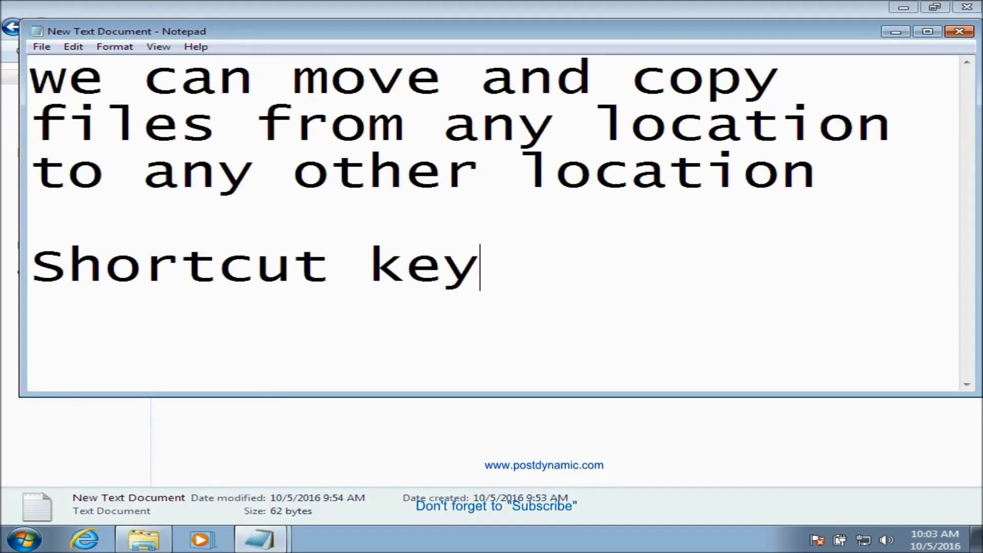
text(s to co)
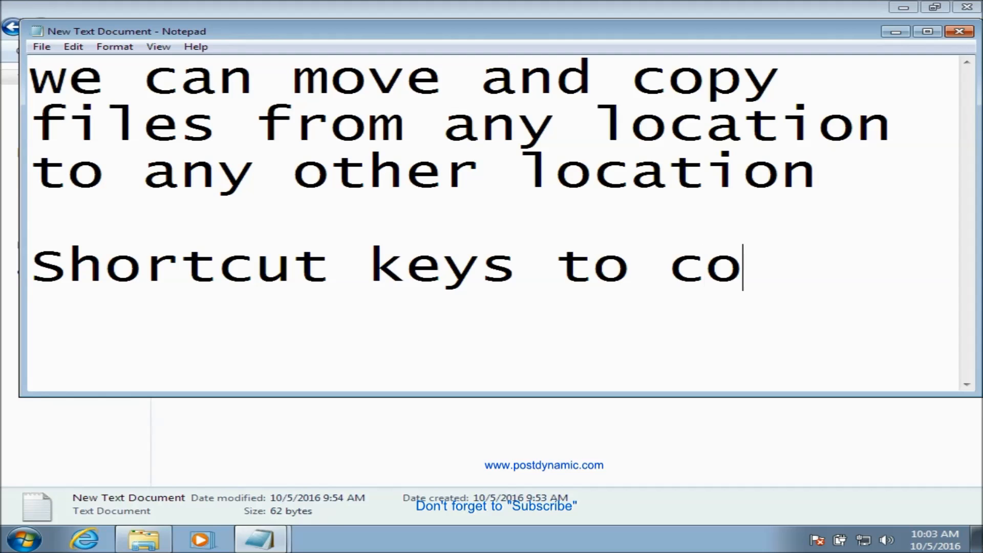
text(py an)
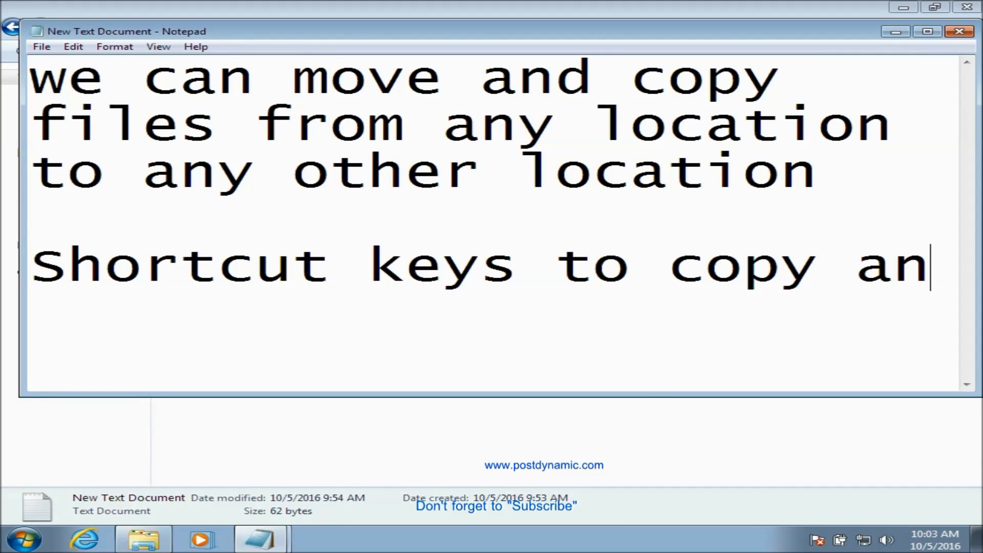
text(d move are)
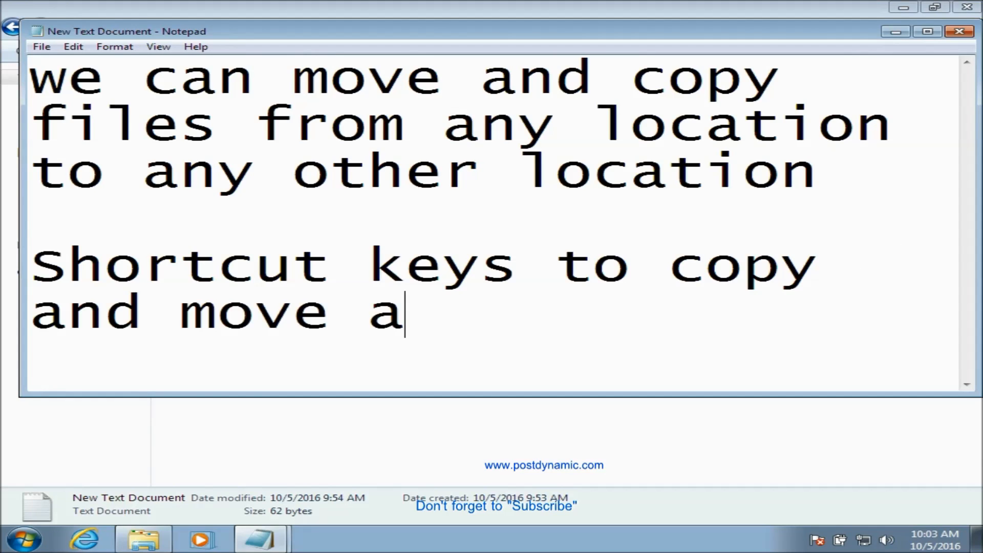
Add the text "Ctrl+C to copy selected files" after a blank line below the shortcut keys heading
key(Return)
key(Return)
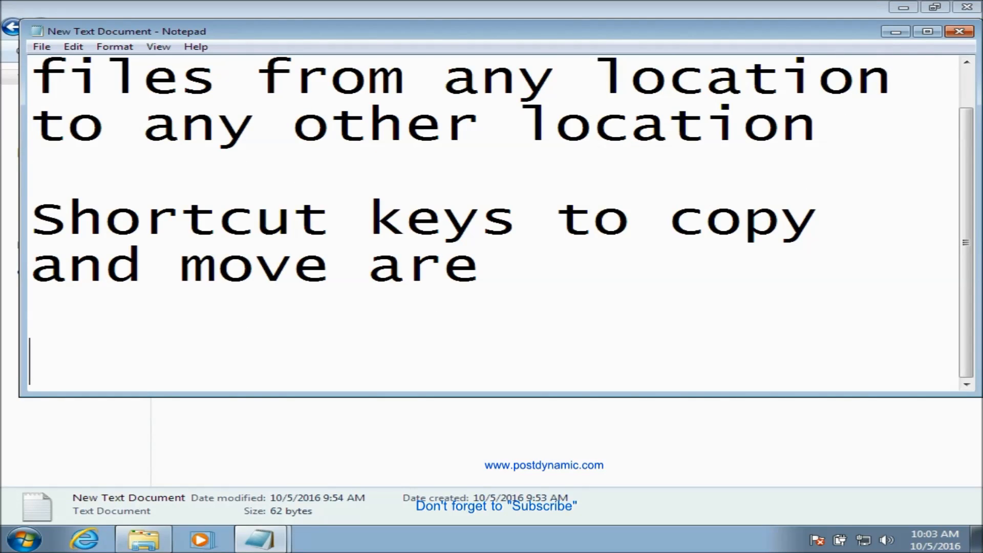
text(Ctrl)
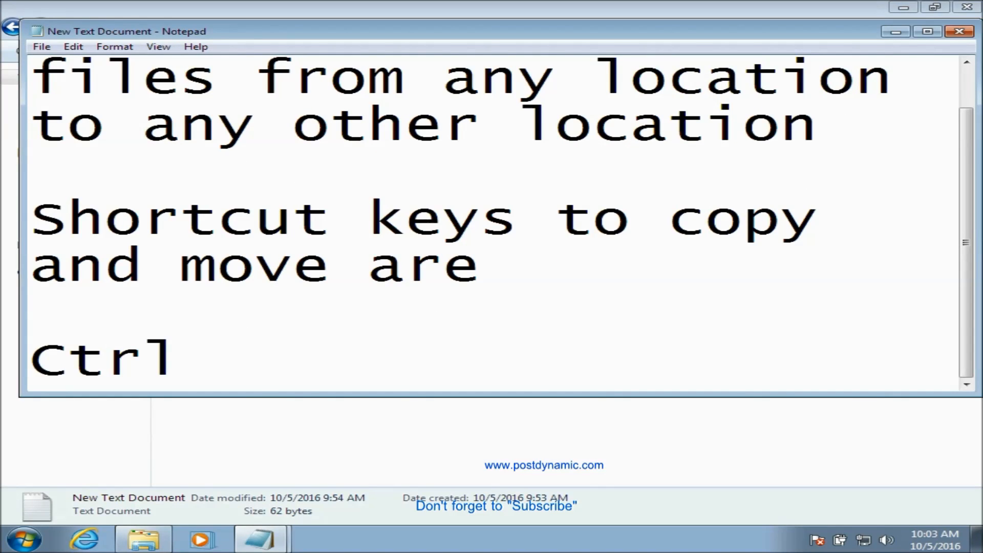
text(+C)
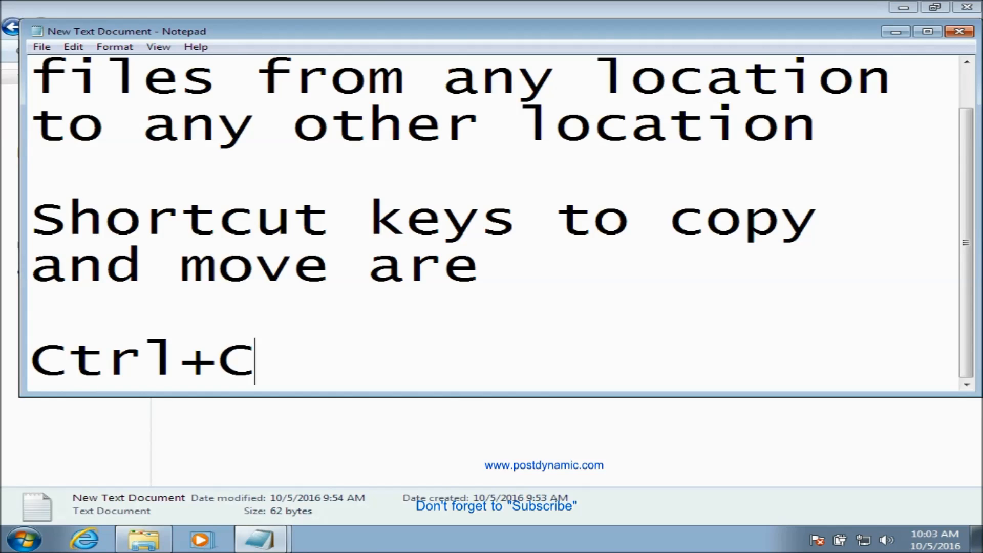
text( to )
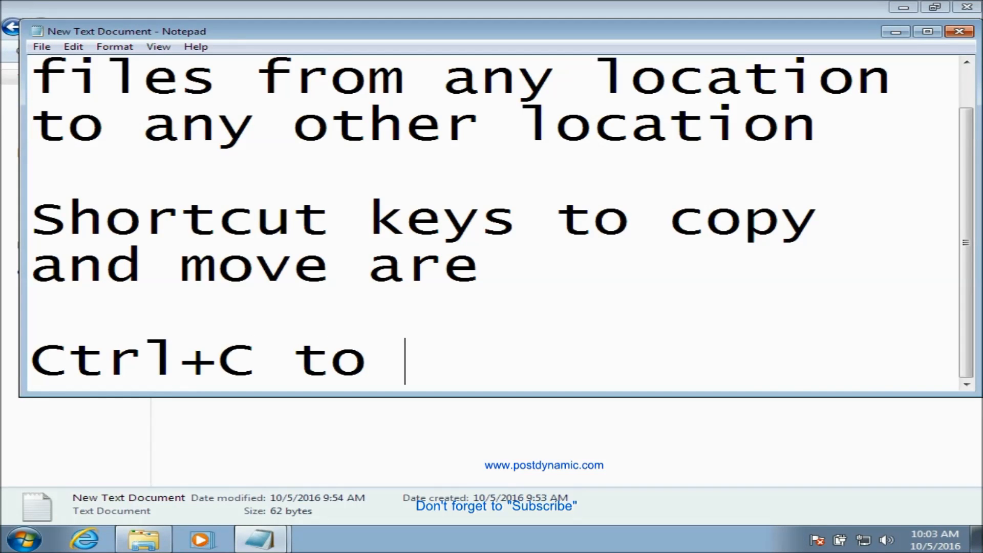
text(copy sle)
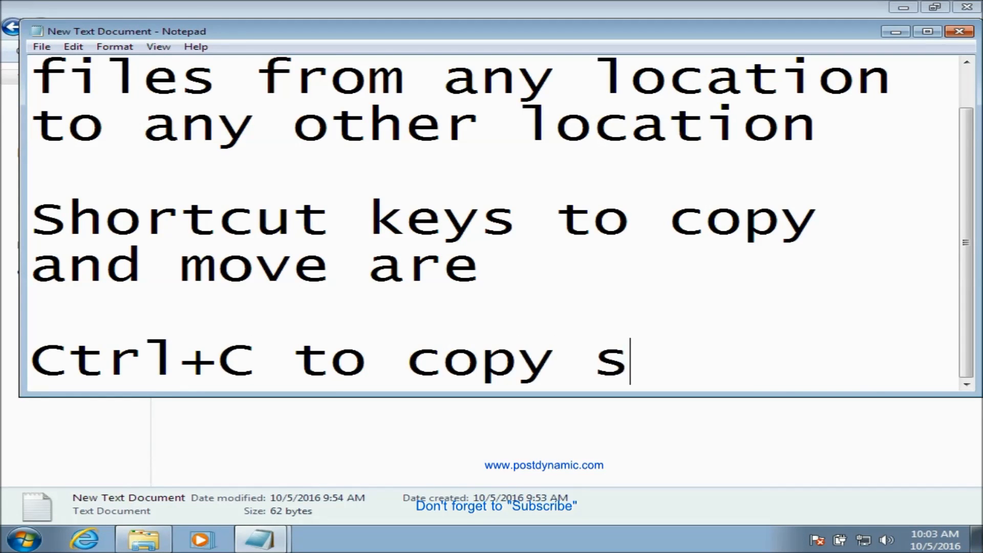
key(BackSpace)
key(BackSpace)
text(el)
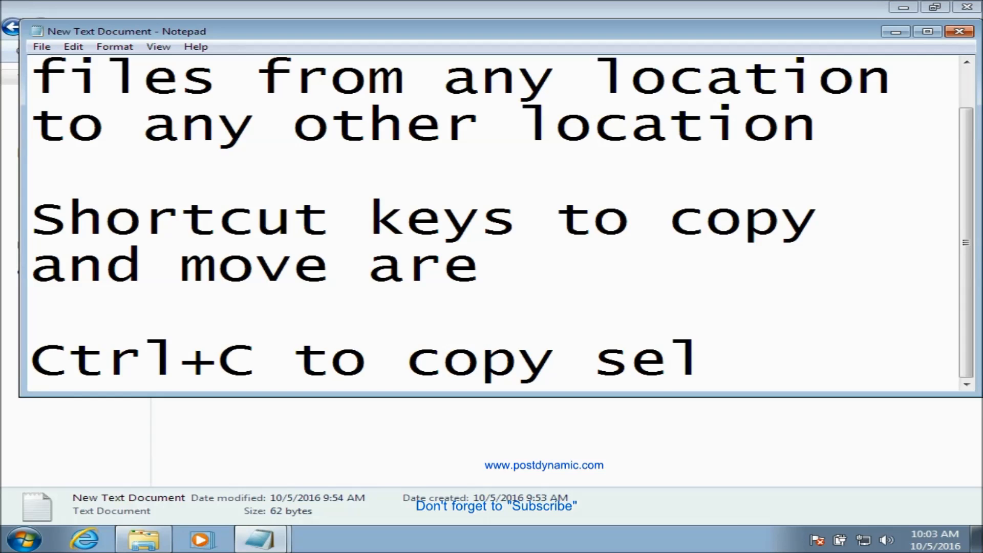
text(ected )
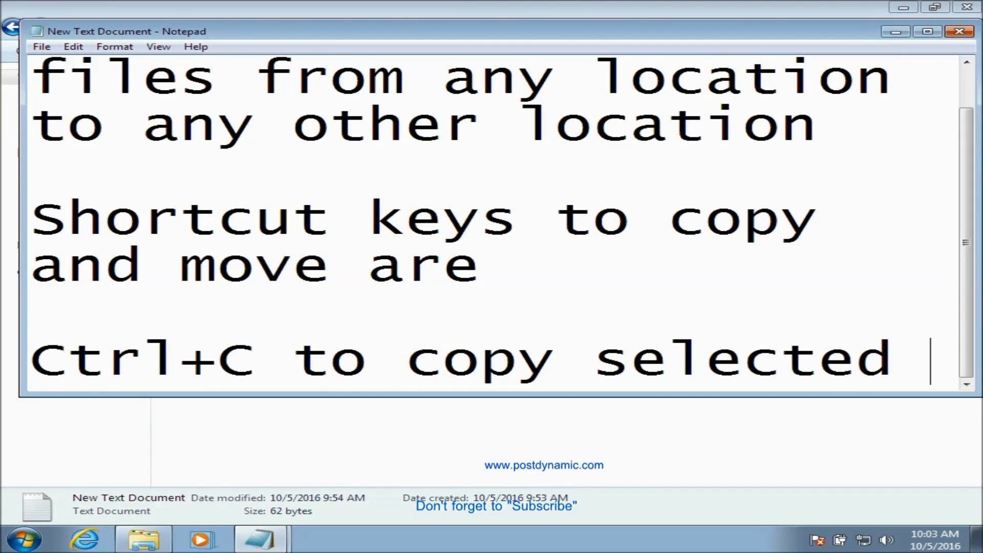
text(files)
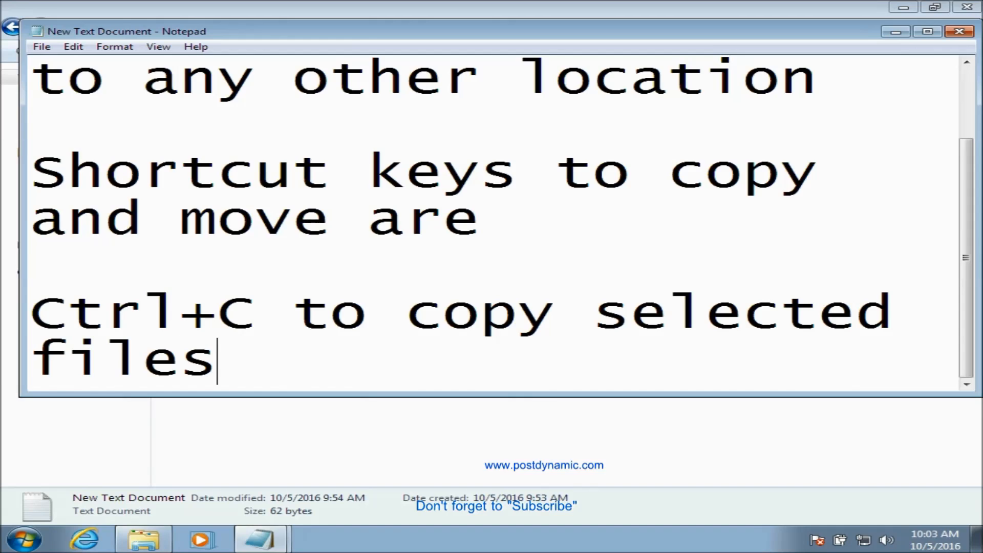
Add the text "Ctrl+X to cut selected Files" after a blank line below the Ctrl+C entry
key(Return)
key(Return)
text(Ct)
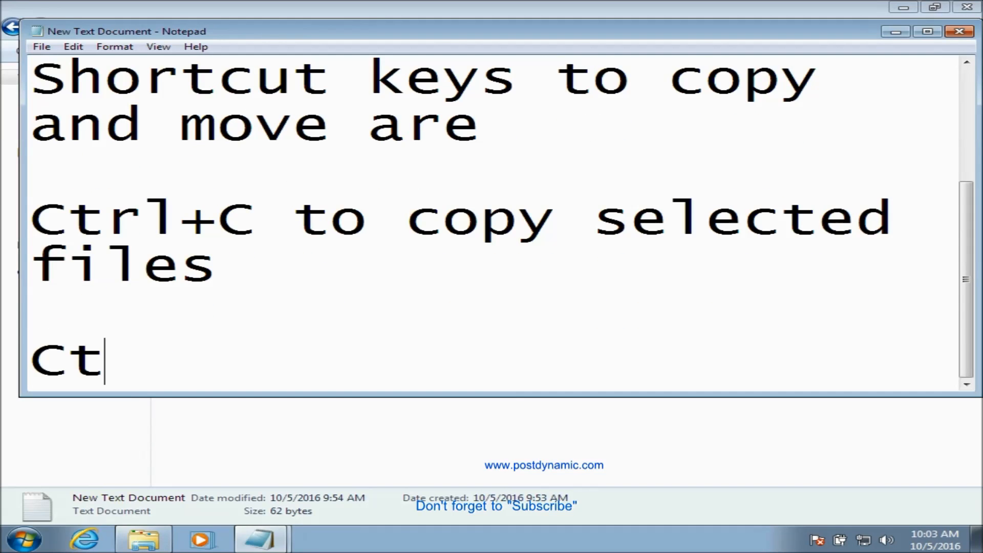
text(rl)
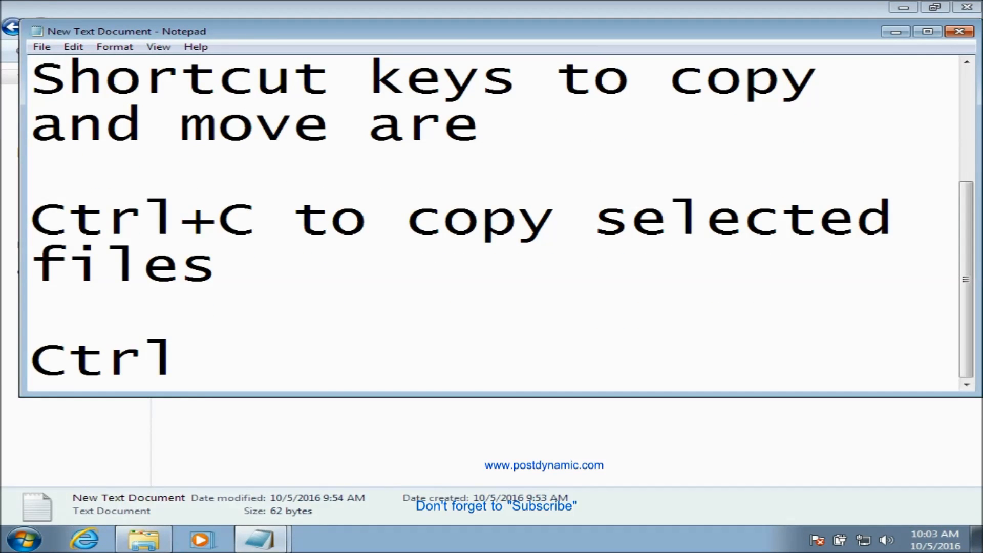
text(+)
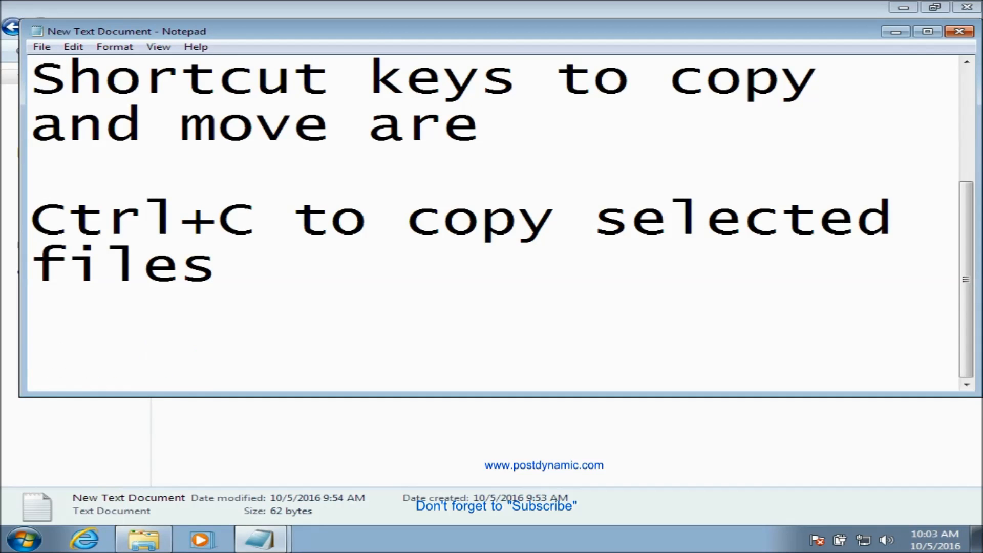
text(X to m)
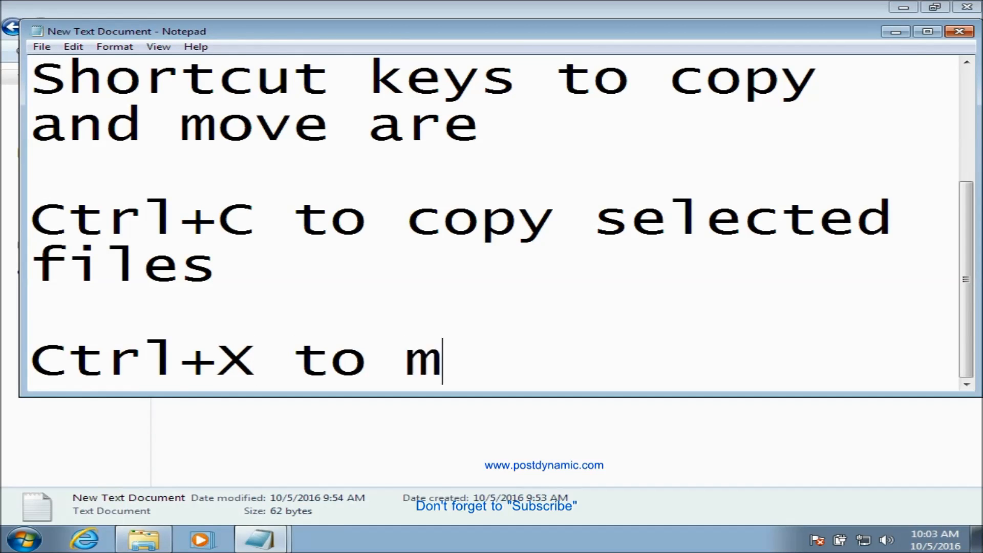
text(ove)
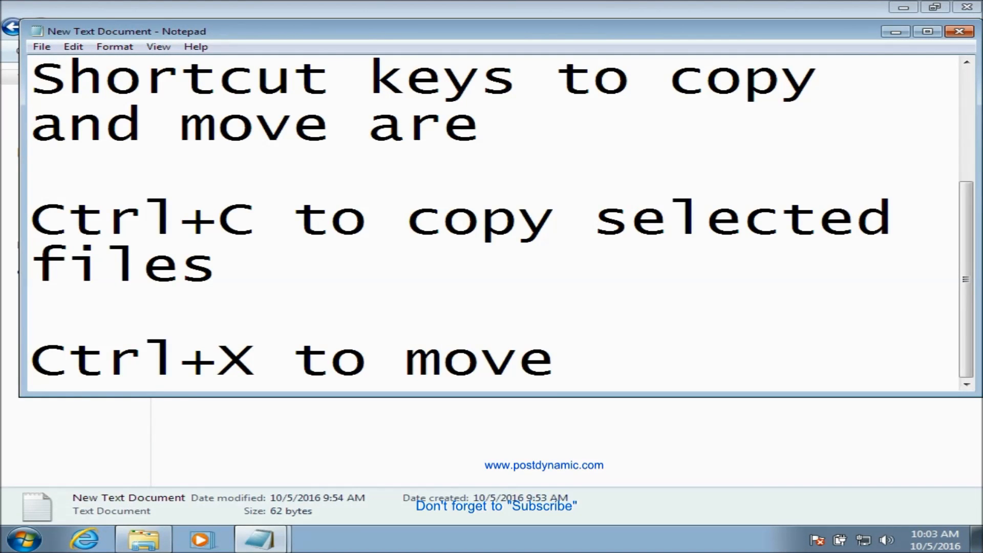
key(BackSpace)
key(BackSpace)
key(BackSpace)
key(BackSpace)
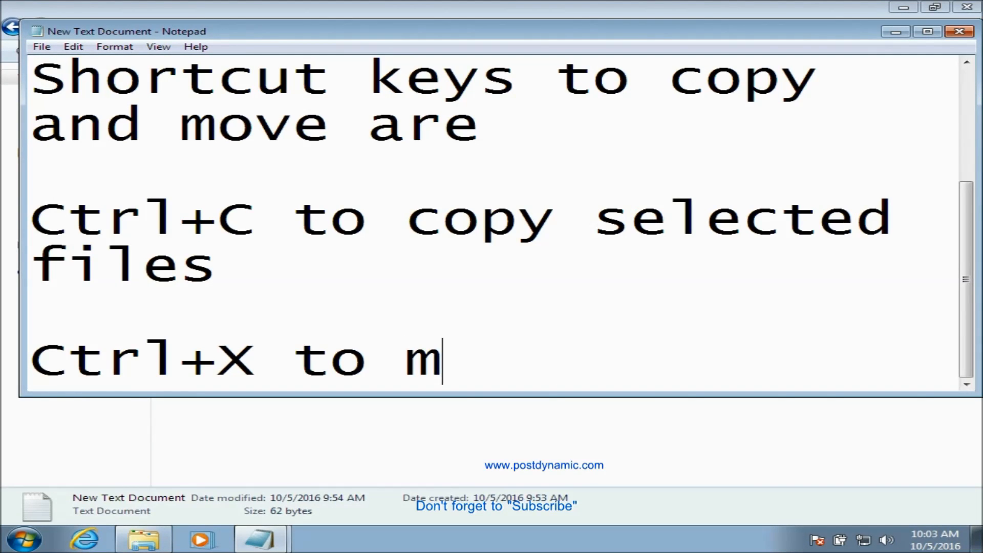
text(cu)
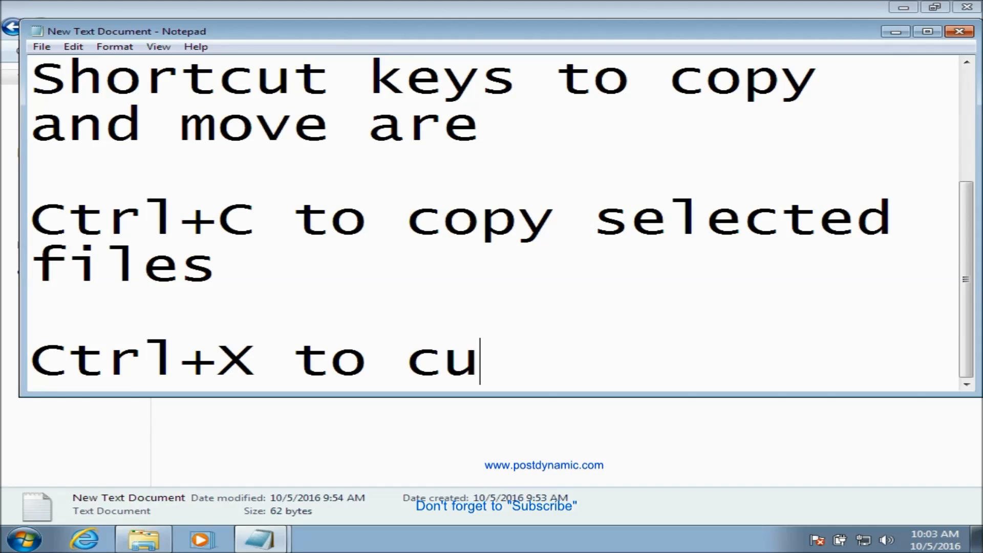
text(t selecte)
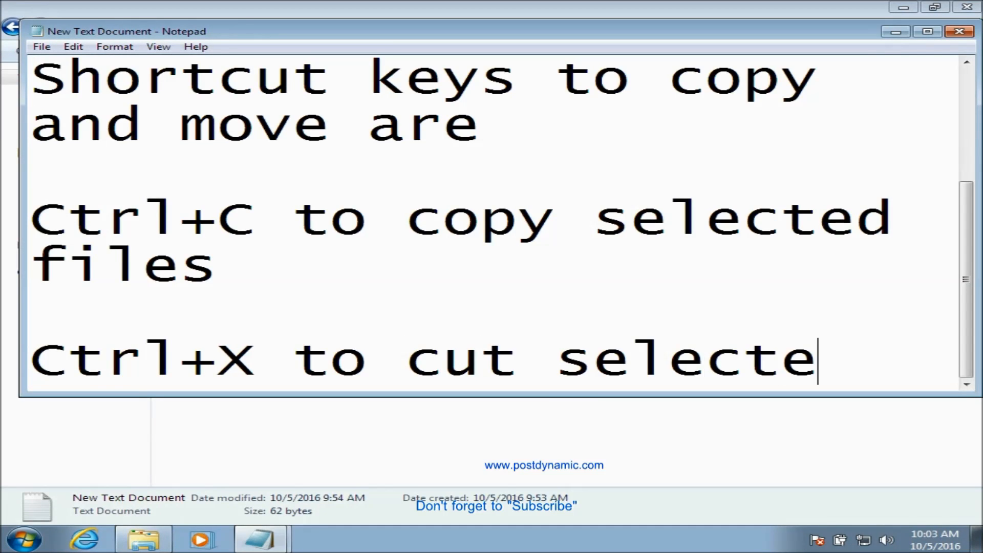
text(d Files)
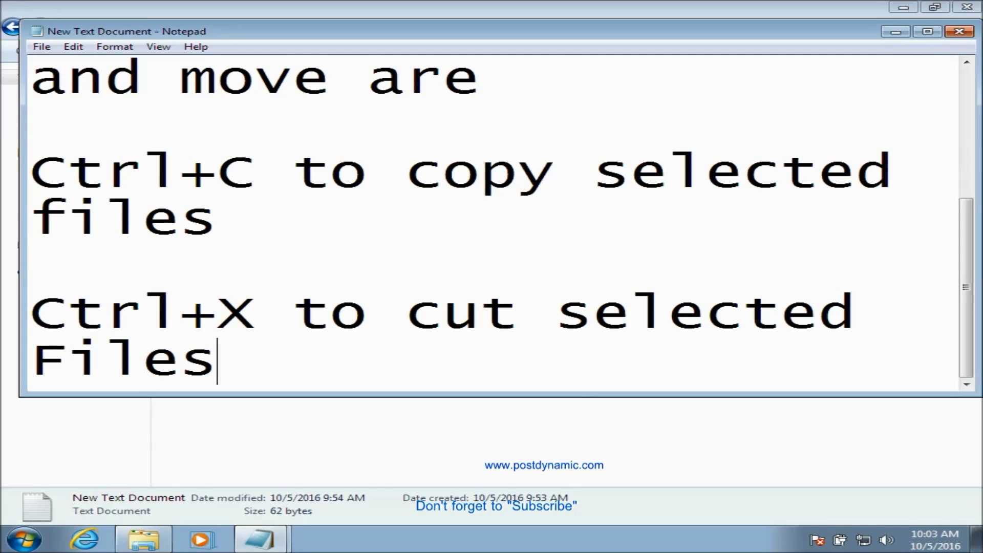
Add the text "Ctrl+V to paste files to the selected loction" after a blank line below the Ctrl+X entry
key(Return)
key(Return)
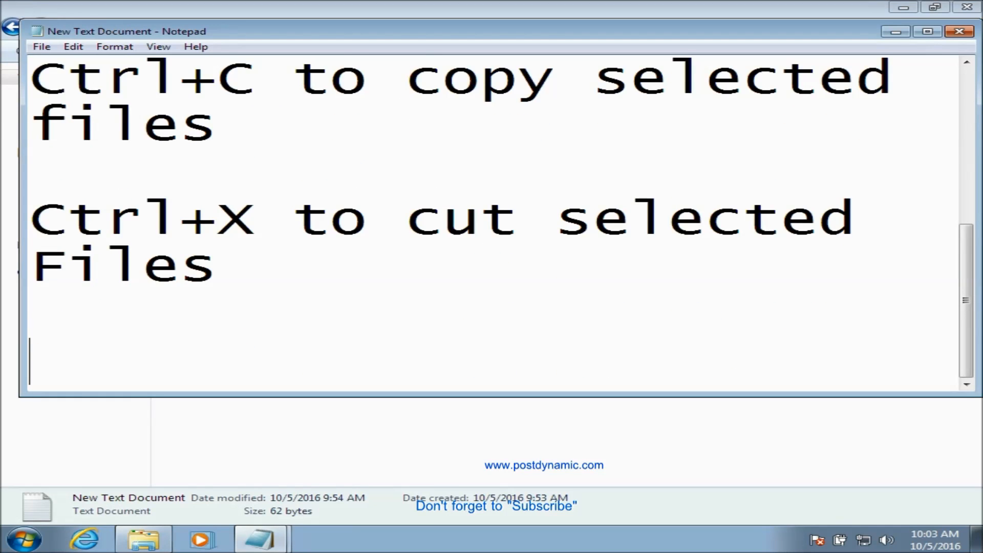
text(Ctrk)
key(BackSpace)
text(l+)
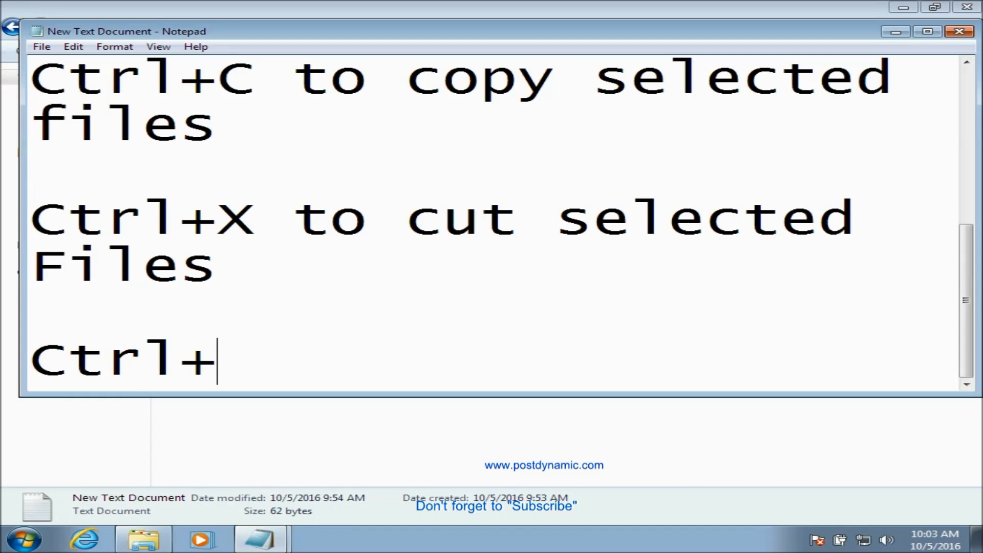
text(V to )
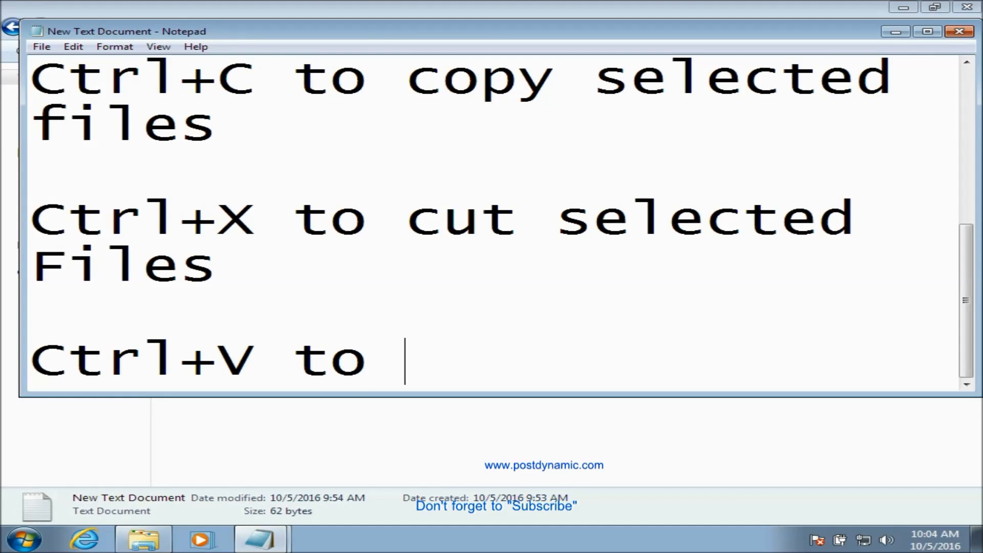
text(pase)
key(BackSpace)
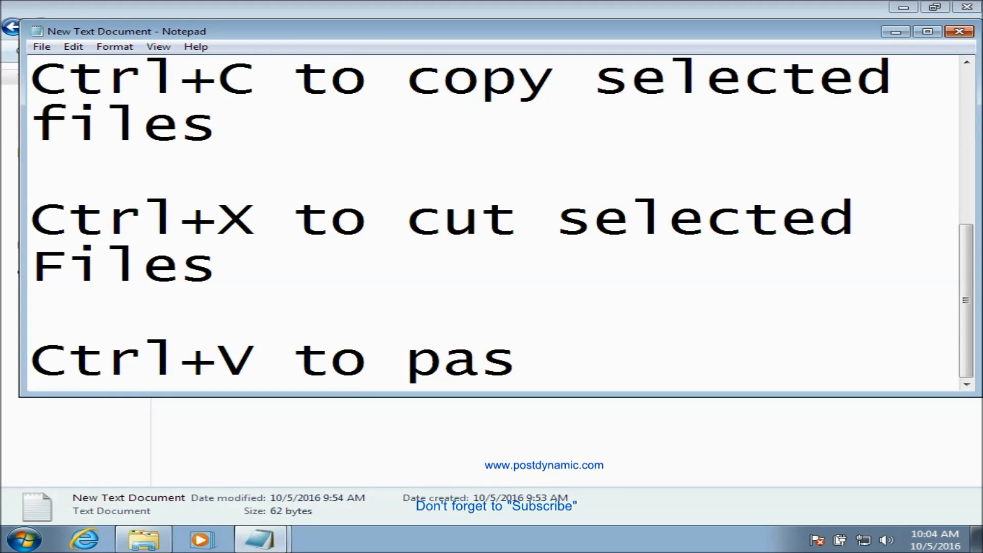
text(te fil)
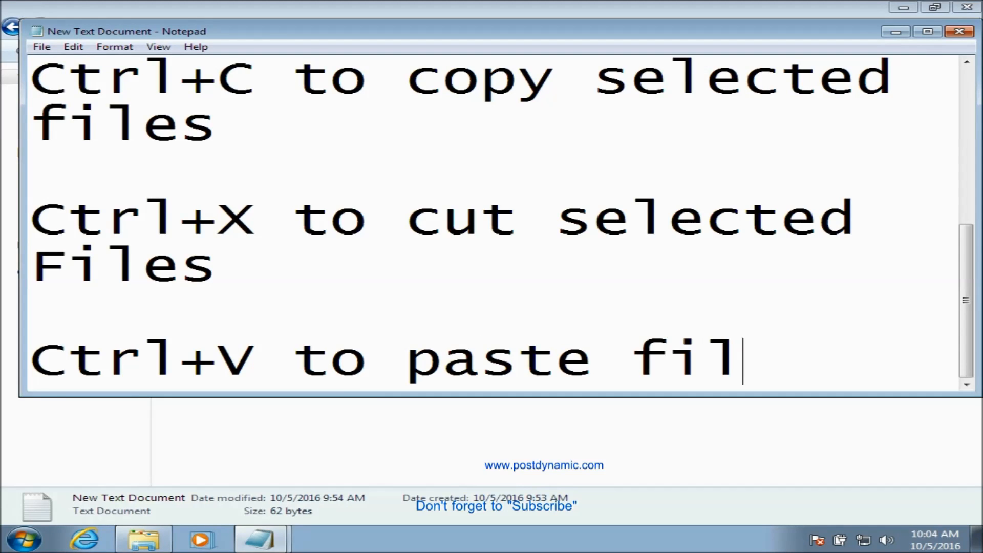
text(es to s)
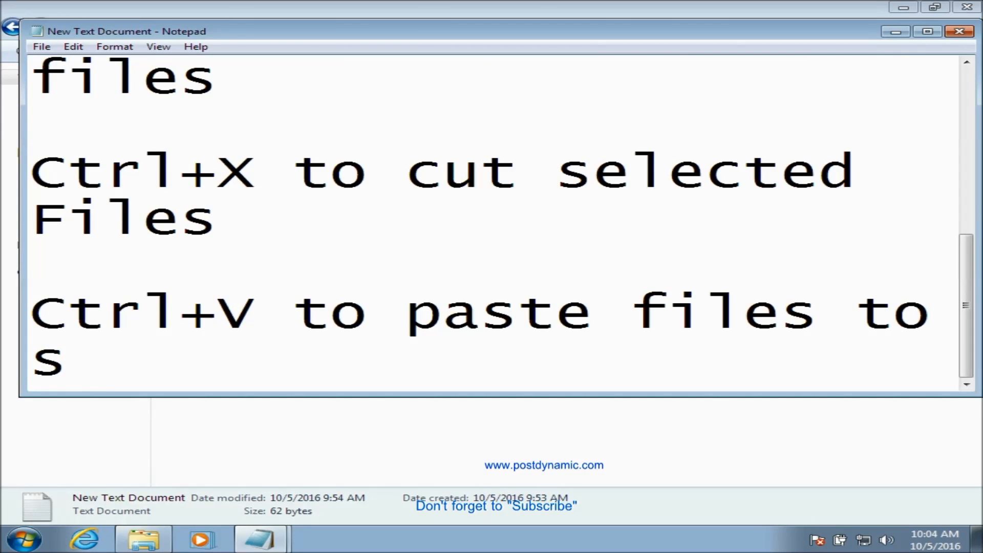
key(BackSpace)
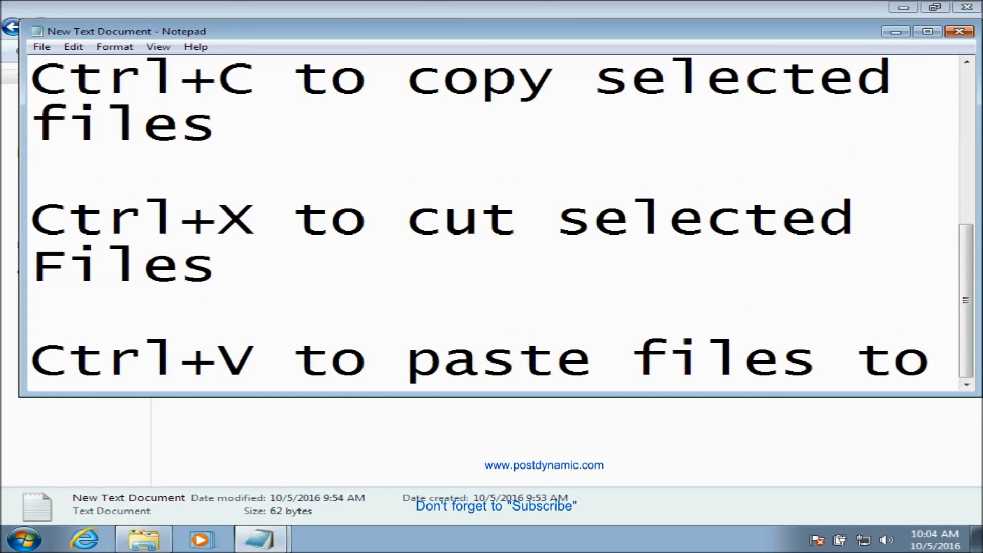
text(the sel)
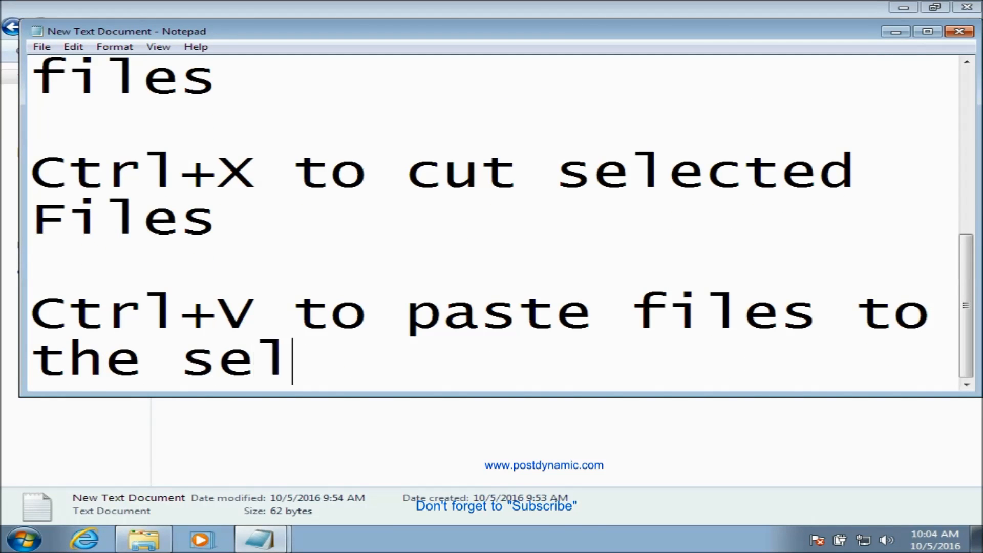
text(ecte)
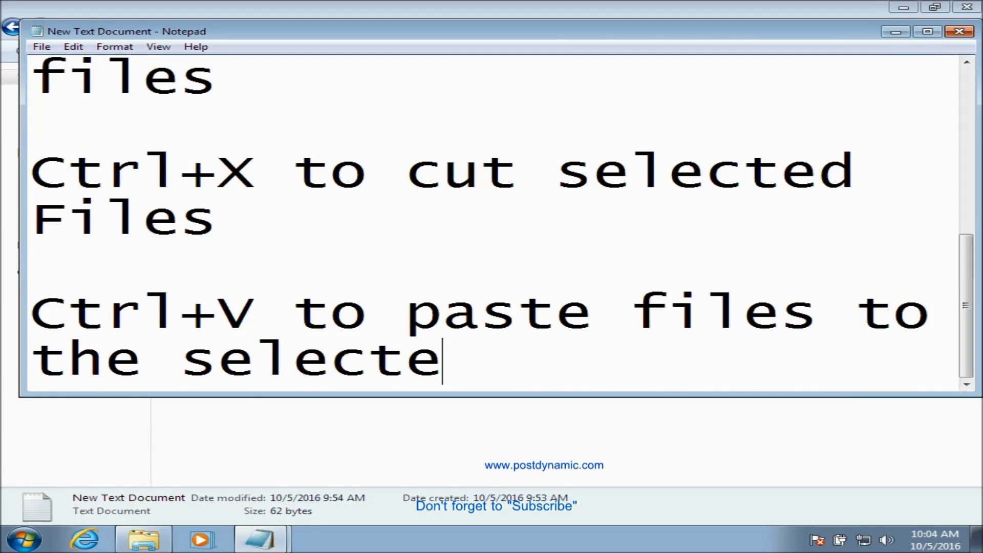
text(d locto)
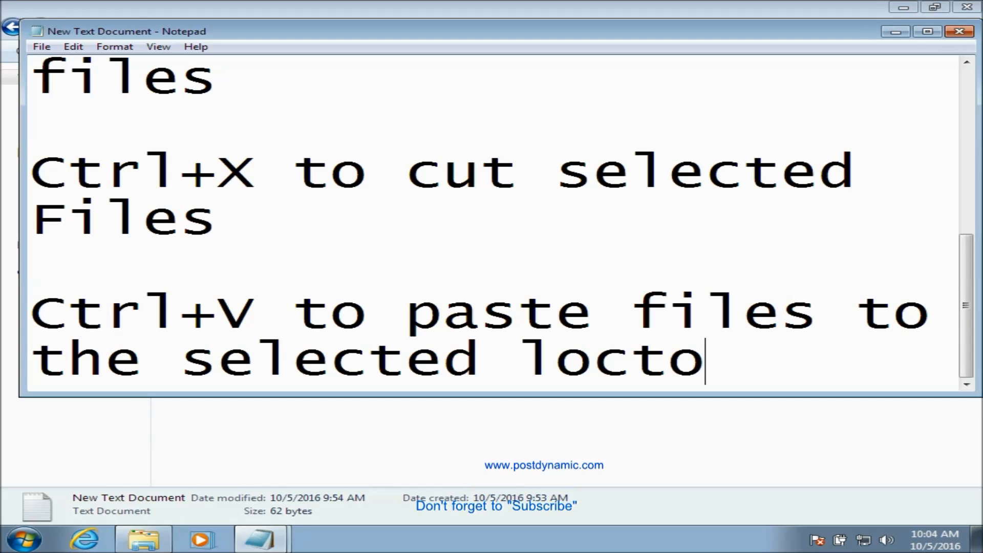
key(BackSpace)
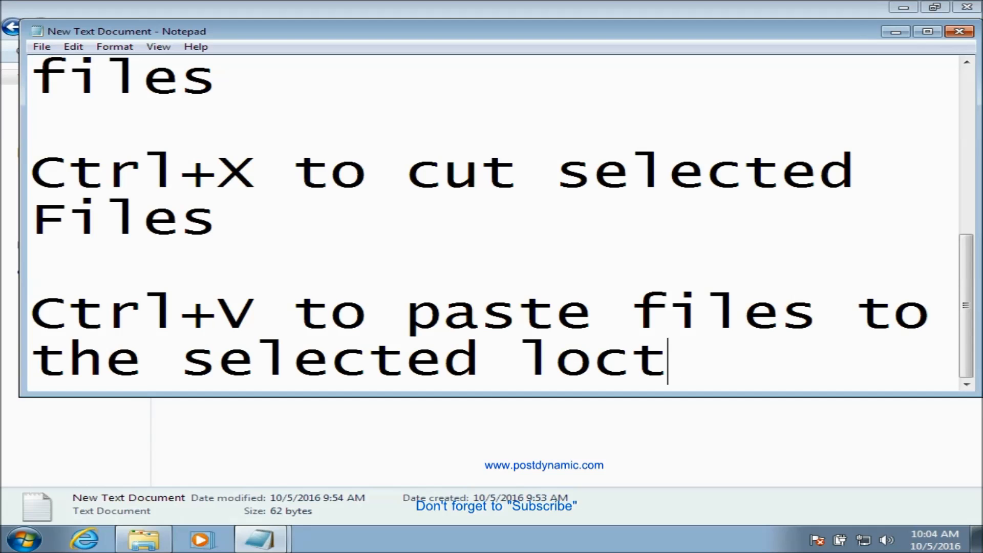
text(ion)
Add the heading "hint:-" after a blank line below the Ctrl+V entry and start a new line under it
key(Return)
key(Return)
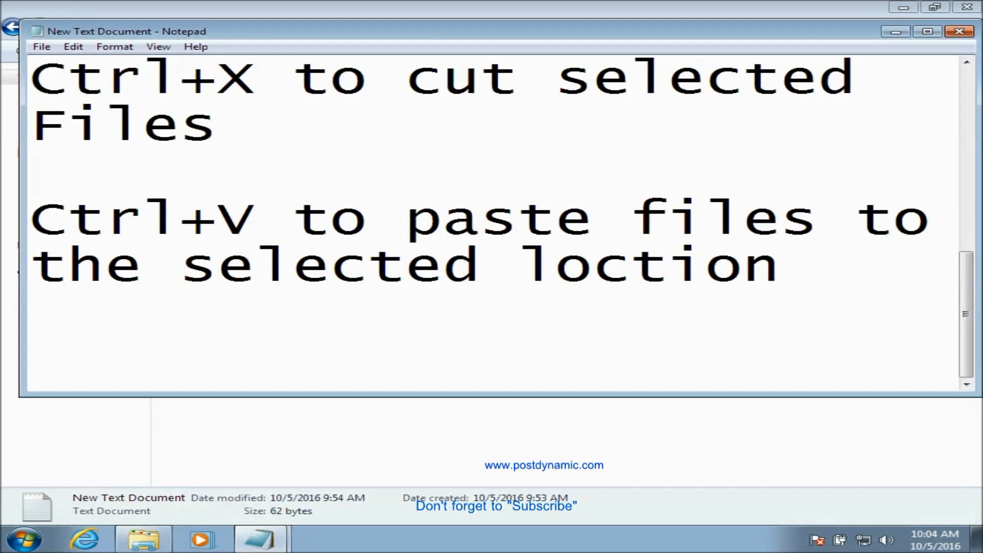
text(hint:')
key(BackSpace)
text(-)
key(Return)
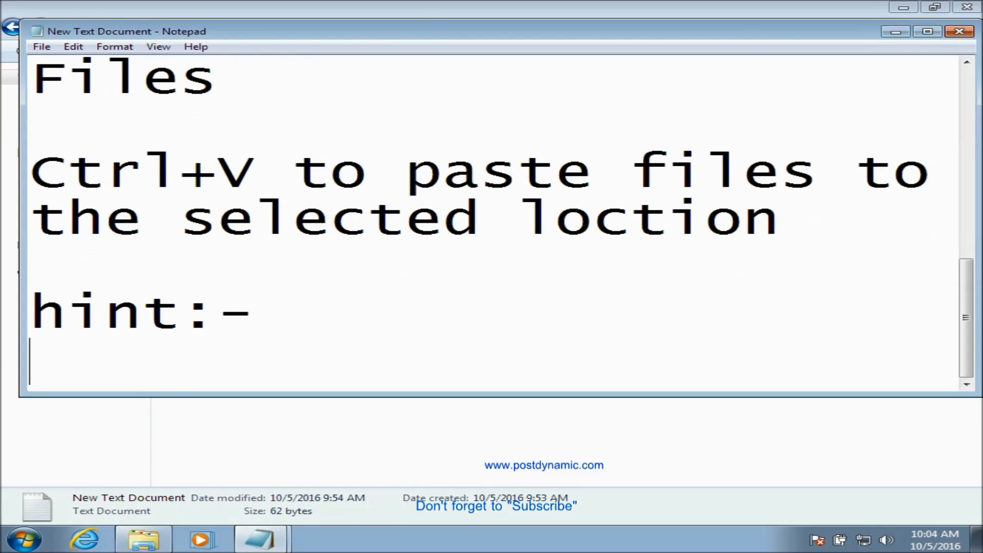
Write "To select all files from a location" on the line under the hint heading
text(To s)
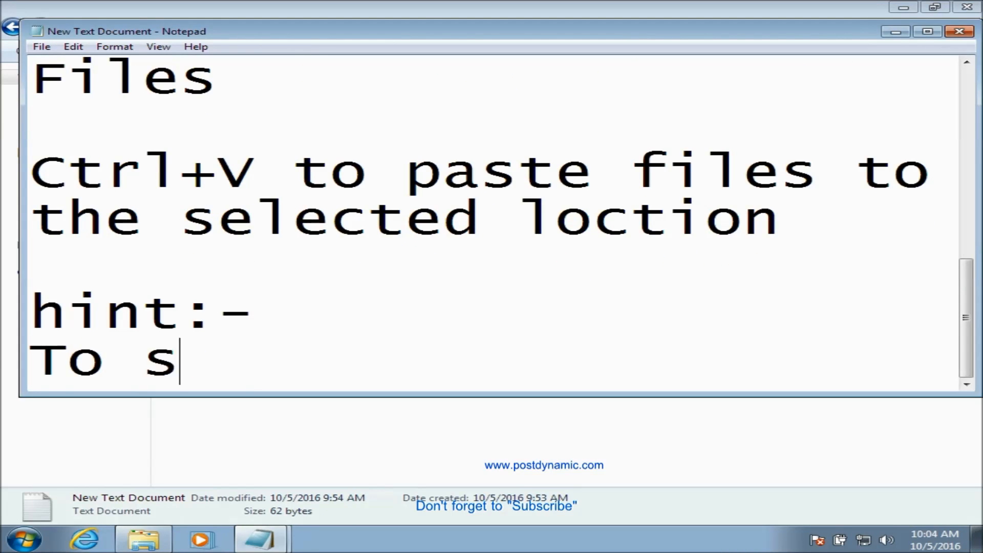
text(elect)
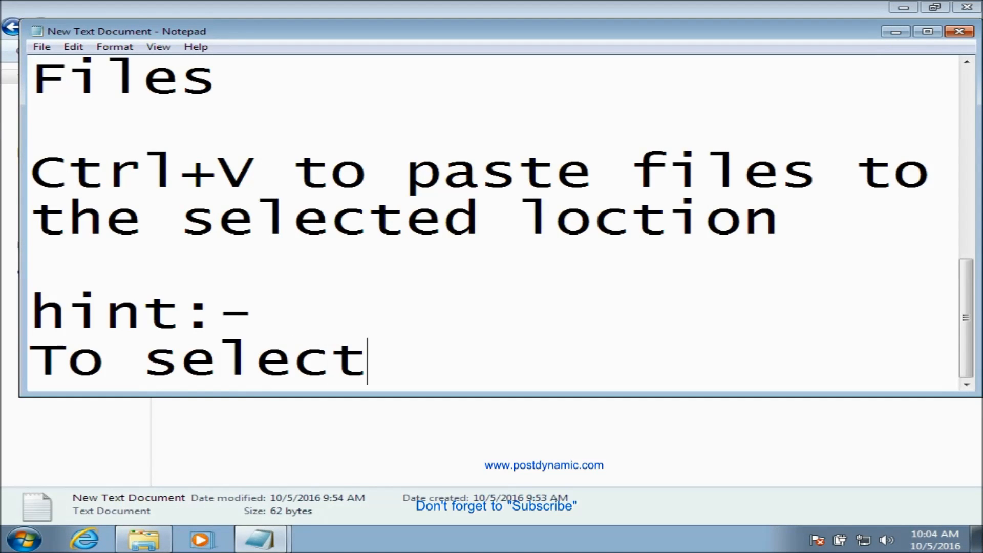
text( all files ins)
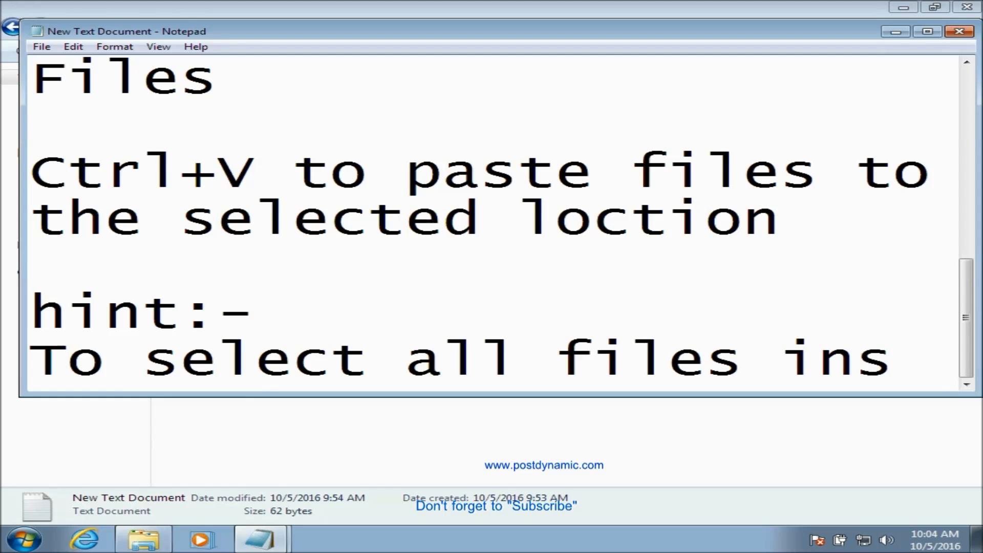
key(BackSpace)
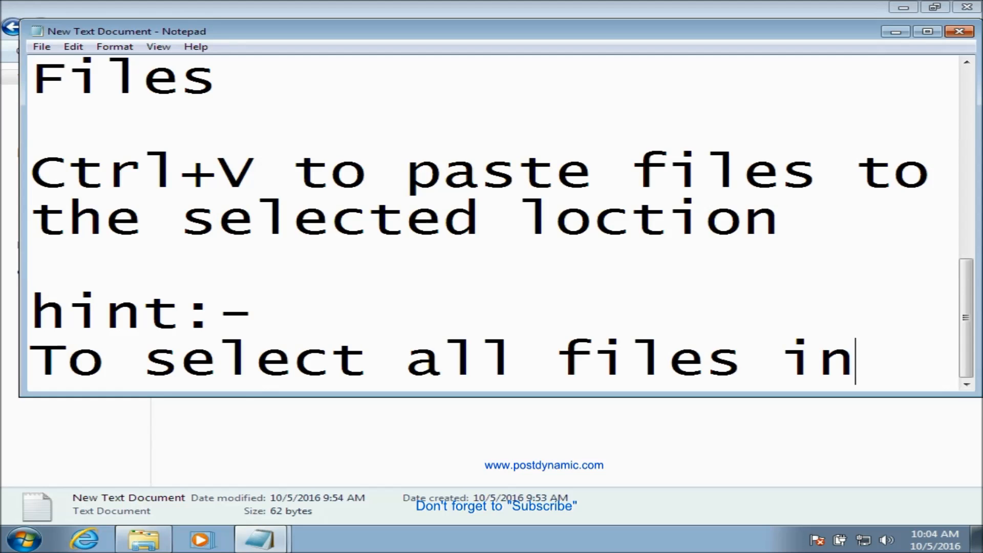
key(BackSpace)
key(BackSpace)
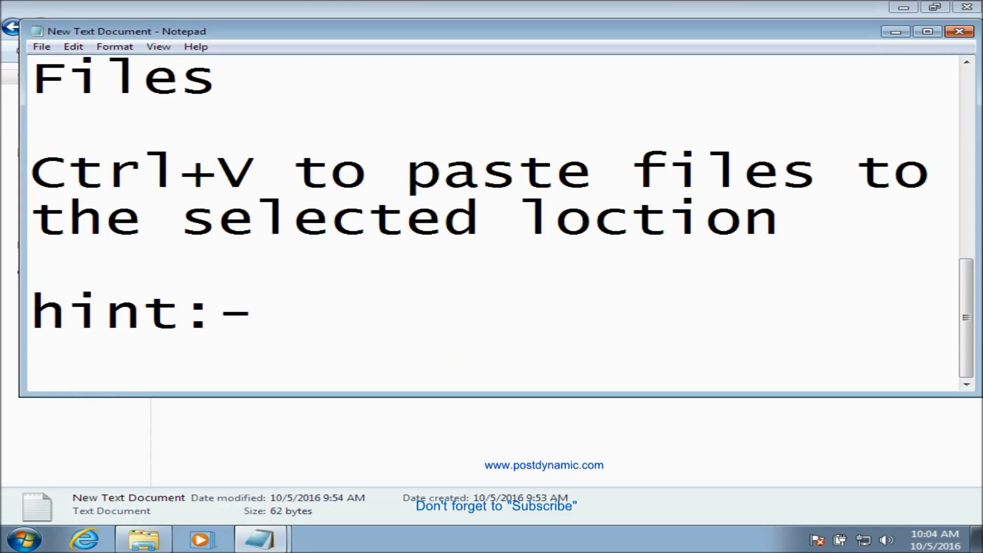
text(To select all files from a llo)
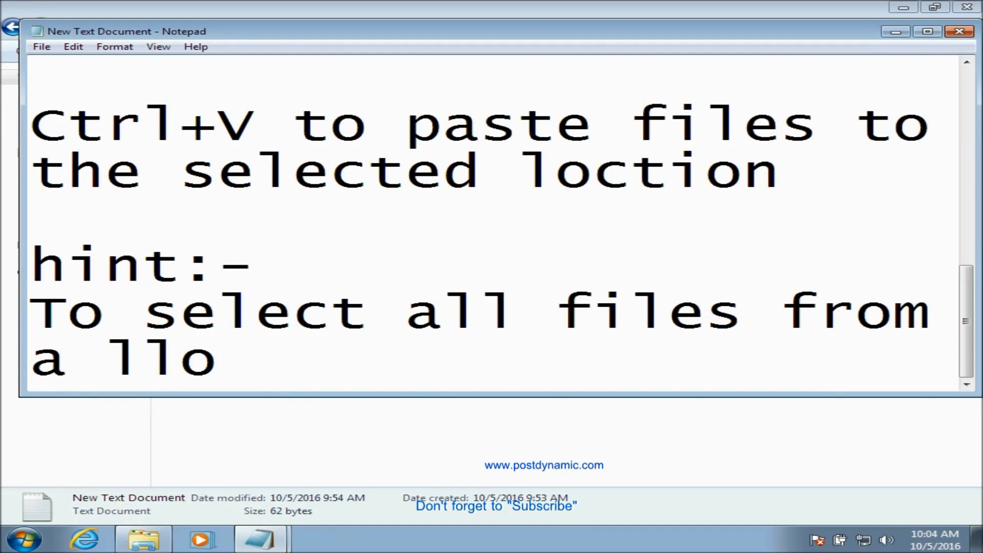
key(BackSpace)
key(BackSpace)
text(ocation)
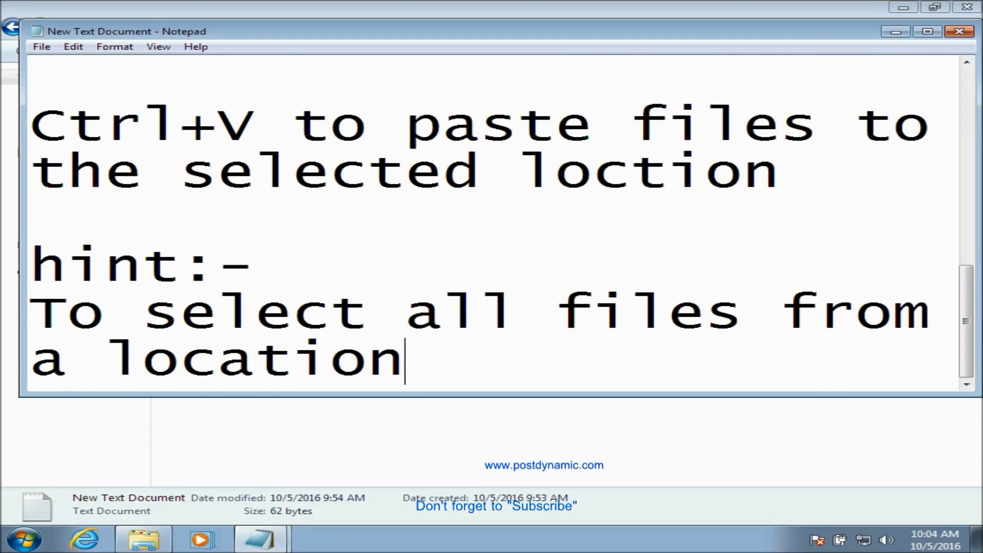
Add the text "press Ctrl+A" on a new line below the sentence about selecting all files
key(Return)
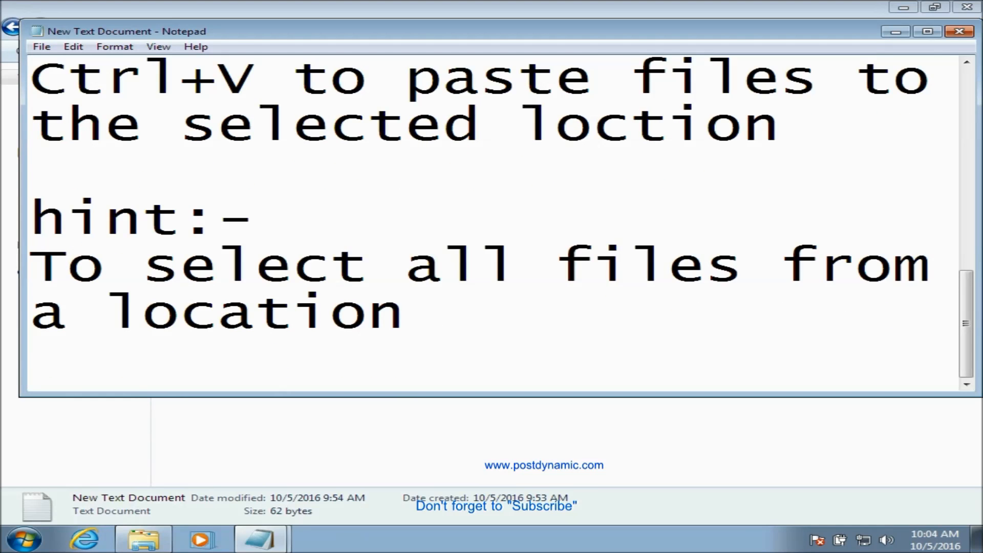
text(press )
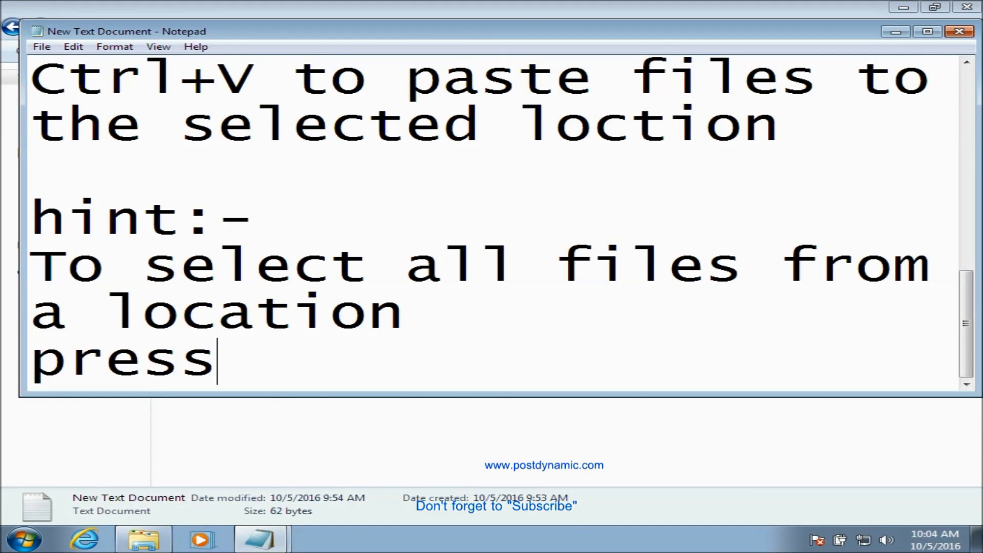
text(Ctr)
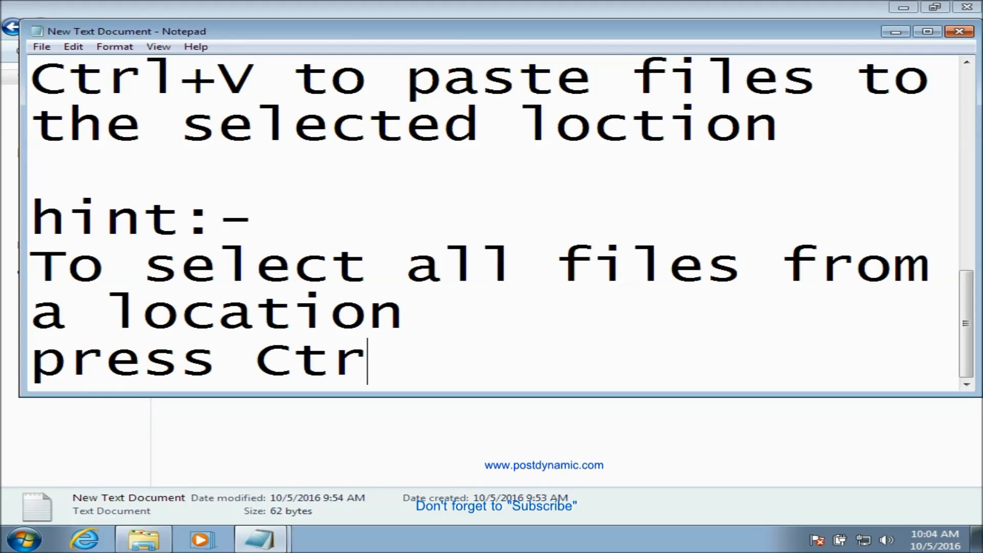
text(l+A)
Add the text "it will select all the data and files" after a blank line below the Ctrl+A entry
key(Return)
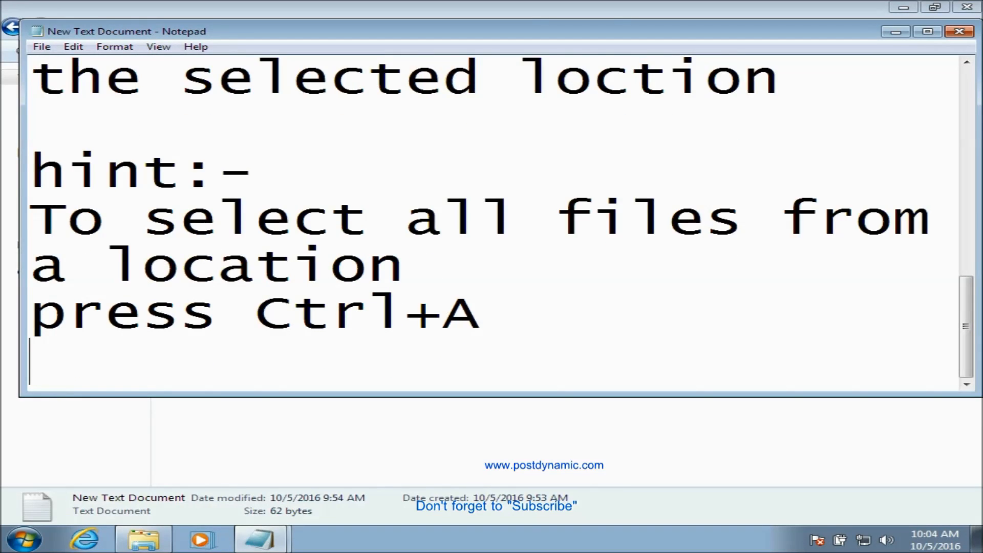
key(Return)
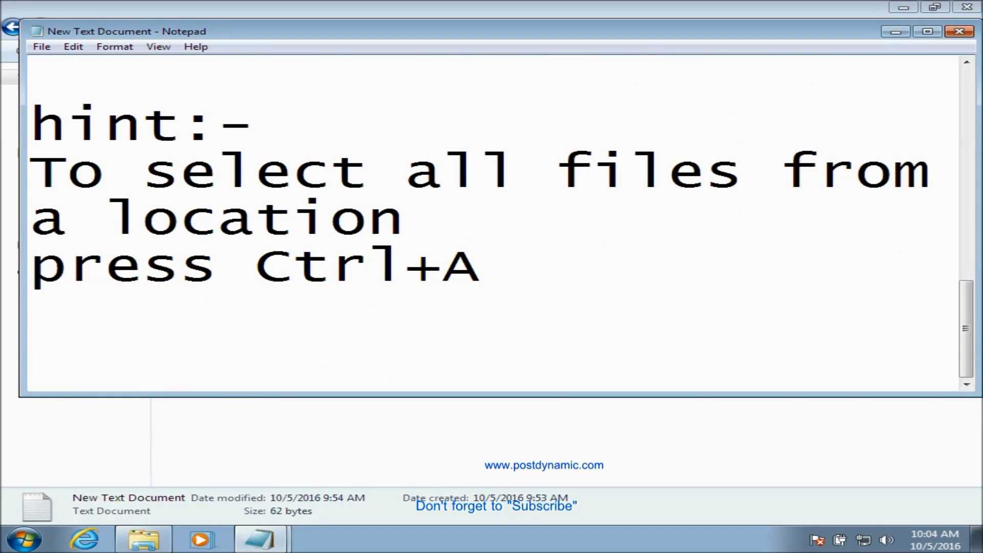
text(it will s)
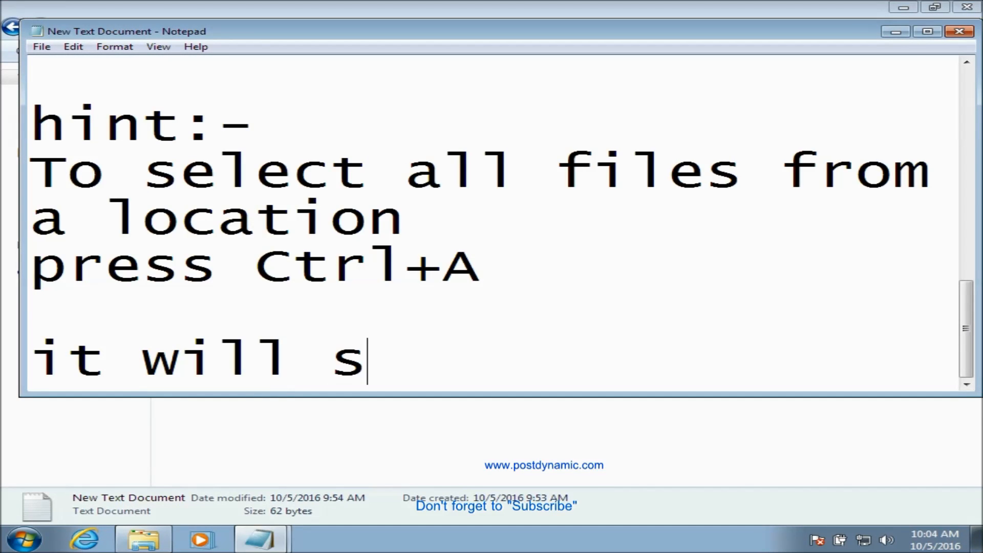
text(elect a)
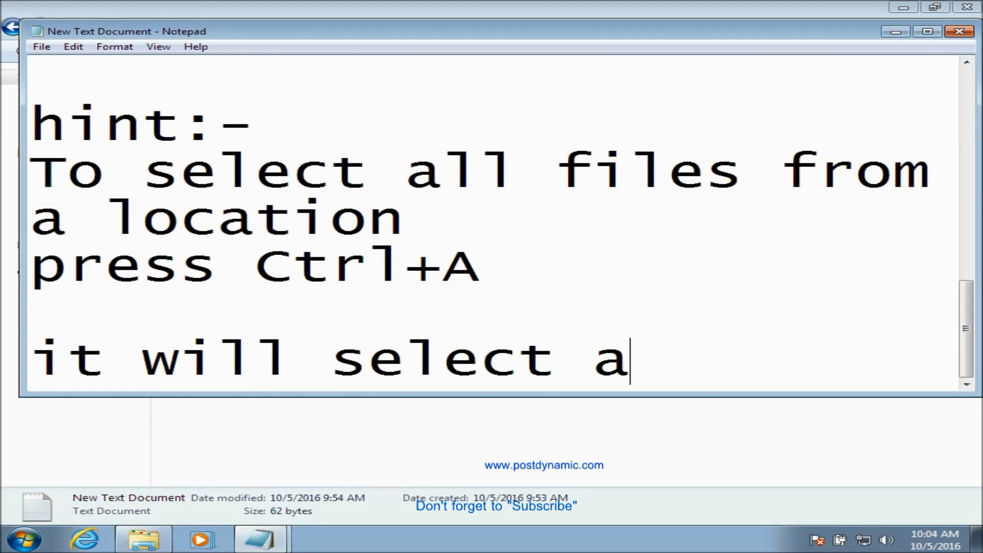
text(ll the )
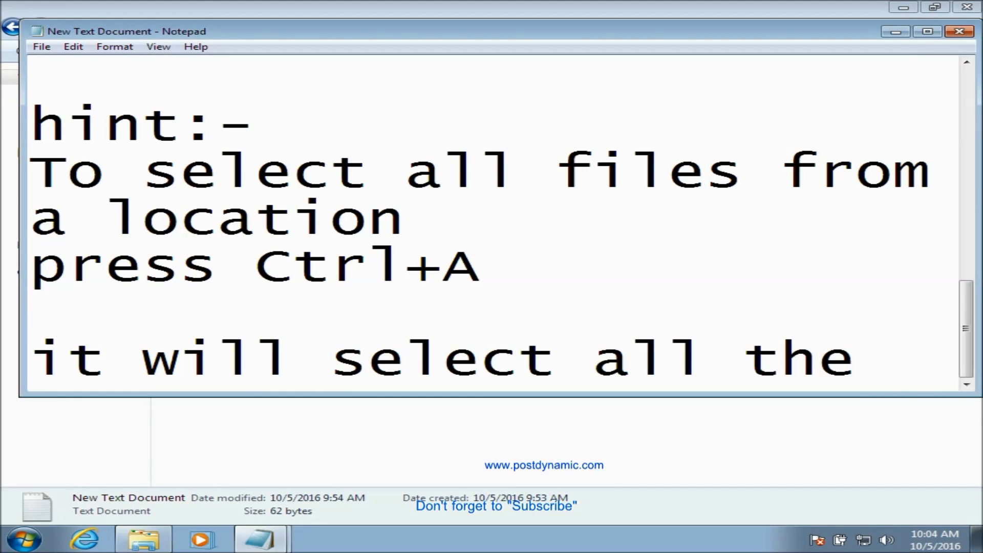
text(data)
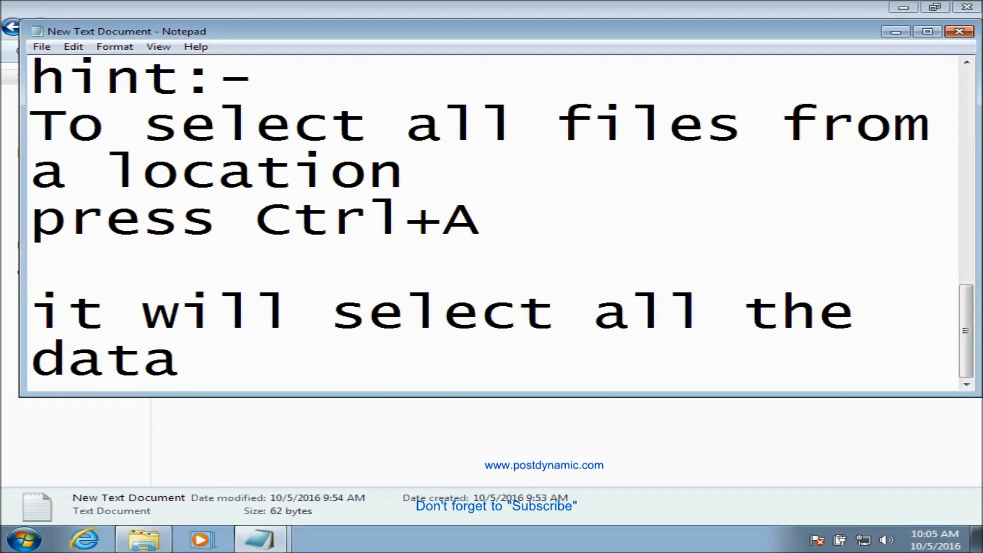
text( and fule)
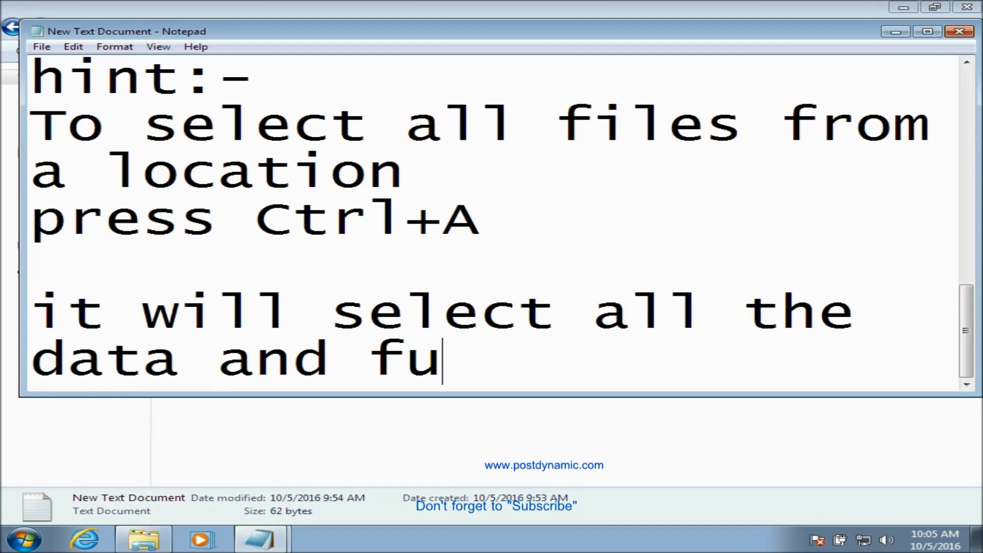
key(BackSpace)
key(BackSpace)
key(BackSpace)
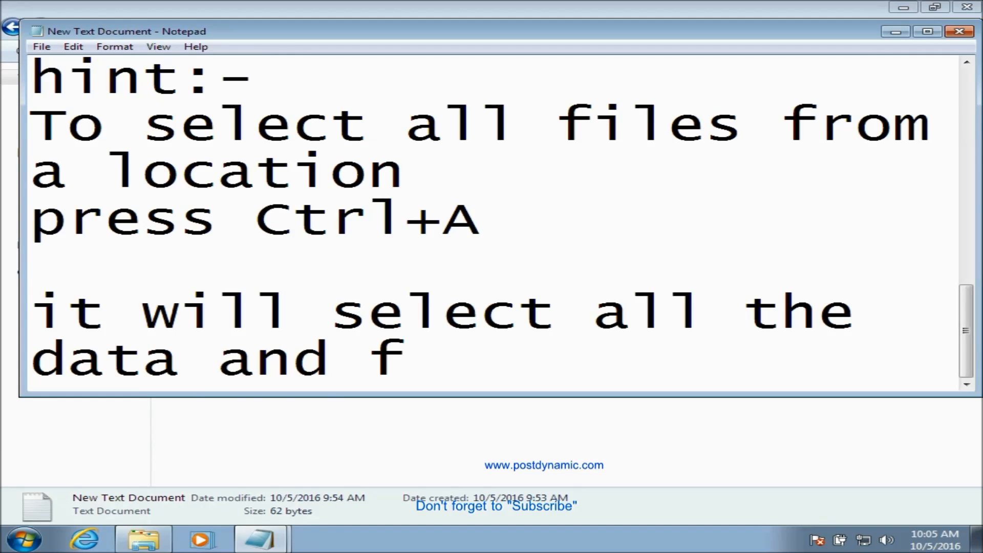
text(iles)
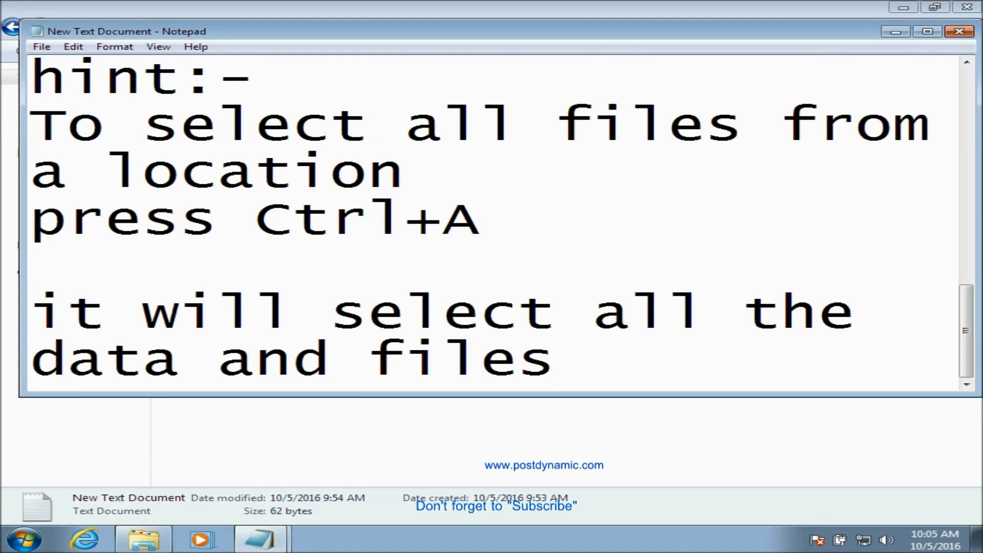
Add the text "then you can copy or move all selected things" after a blank line below the sentence about selecting data
key(Return)
key(Return)
text(then )
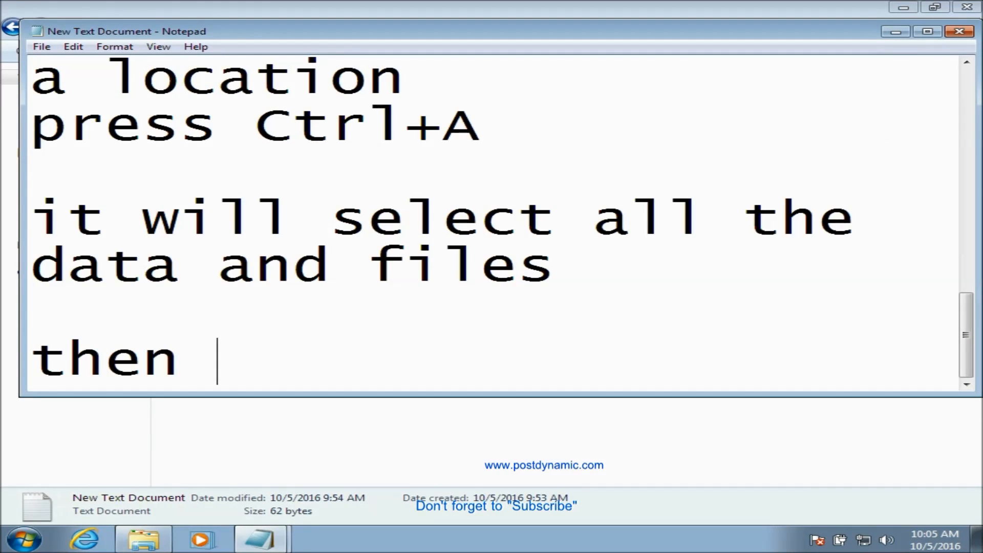
text(you c)
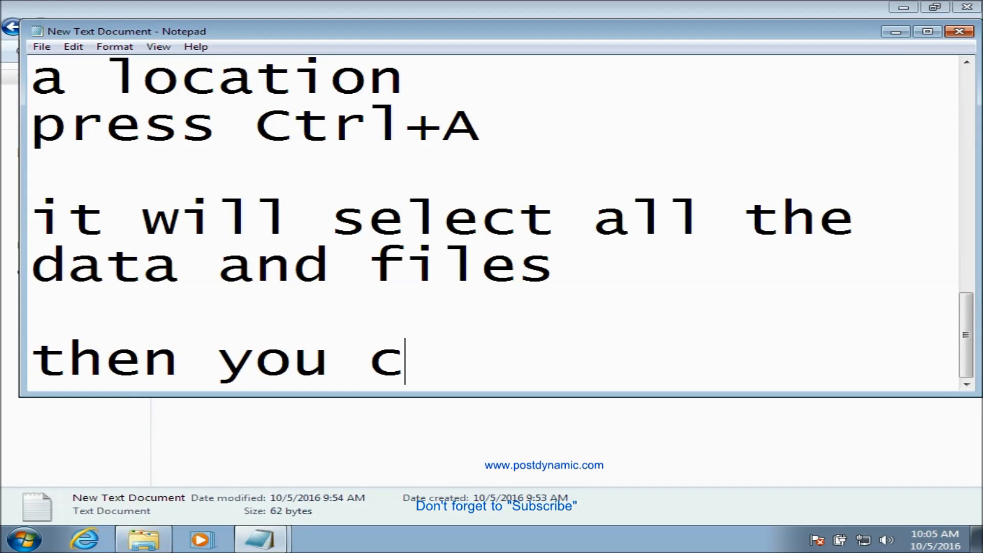
text(an cop)
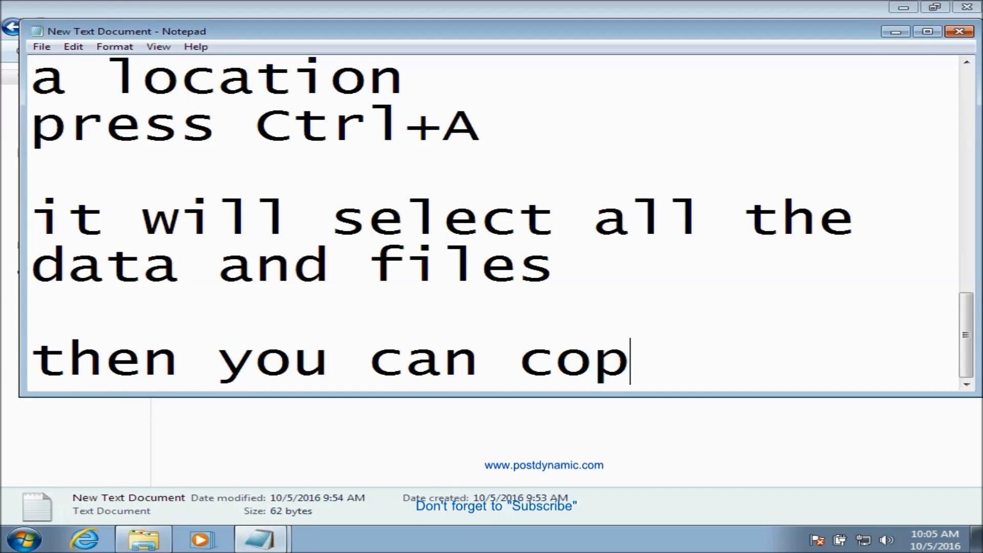
text(y or mov)
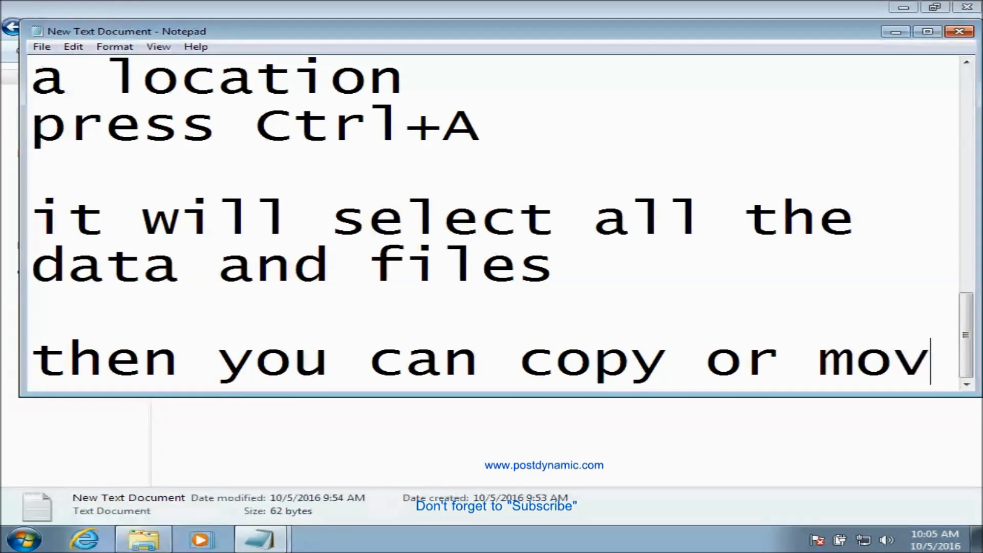
text(e all)
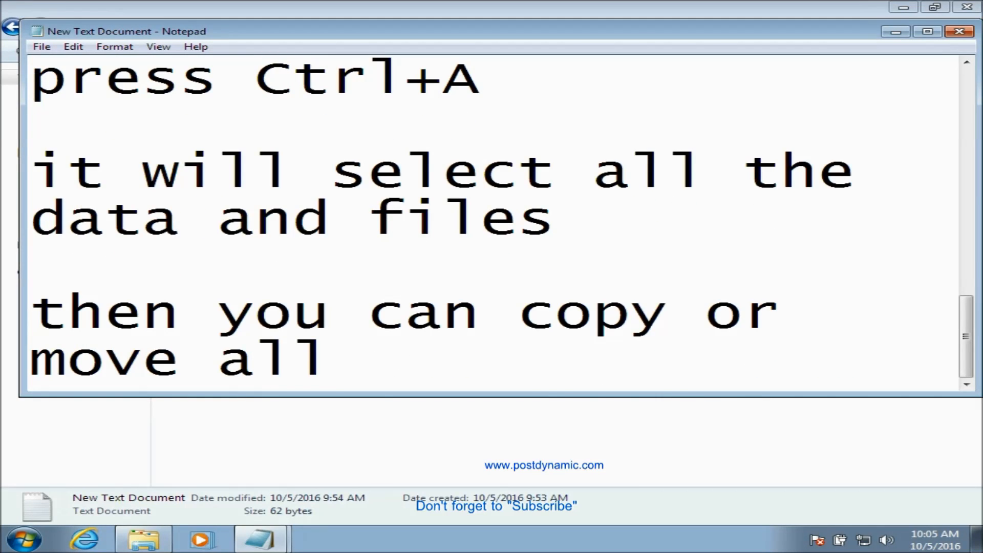
text( selec)
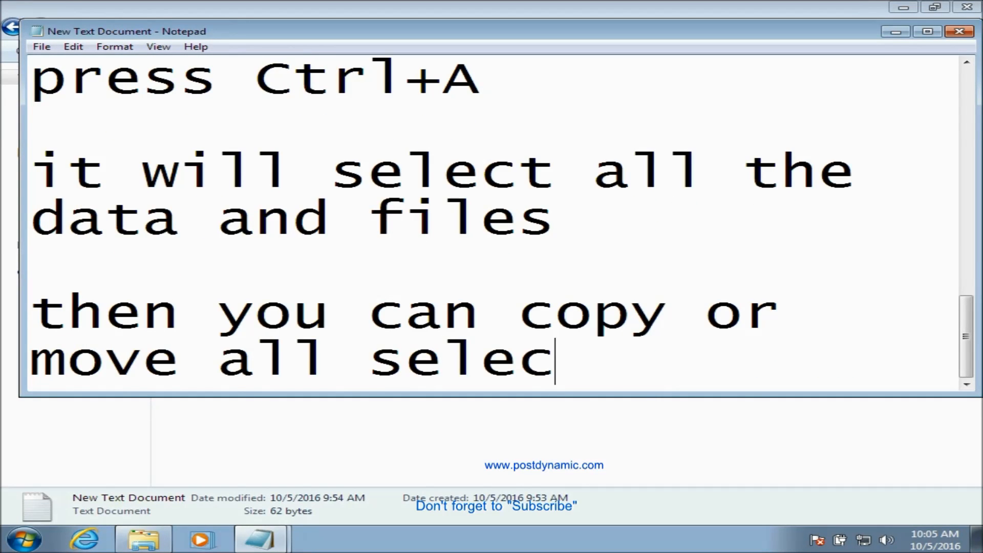
text(ted things)
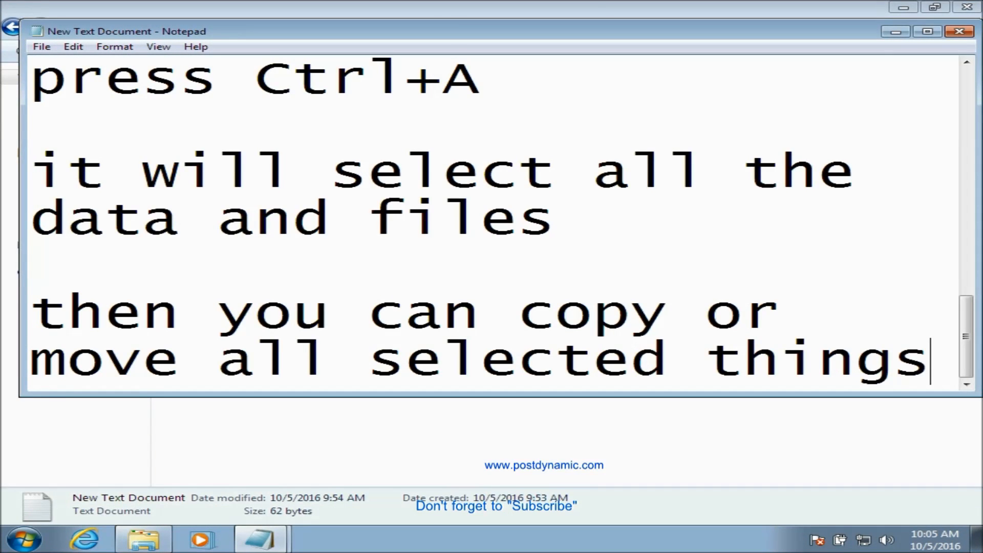
Close New Text Document without saving its changes
click(960, 32)
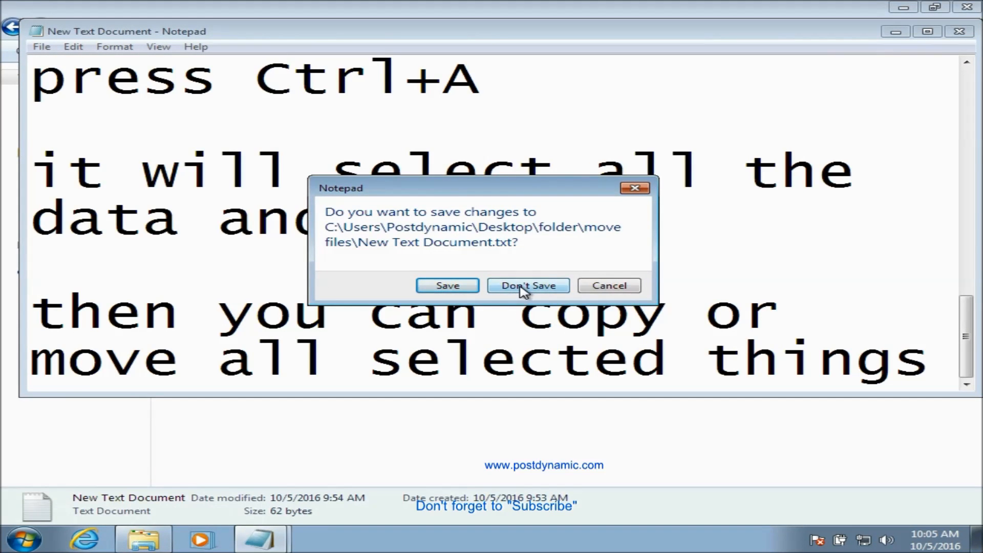
click(524, 286)
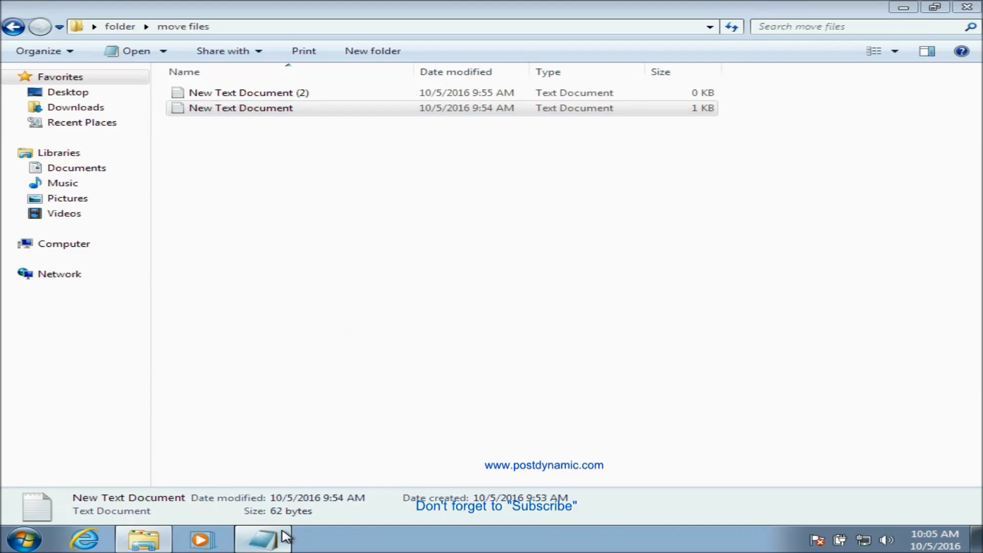
Switch to the untitled Notepad topic list and add the entry "Deleting Files and Folders" at its end
click(283, 534)
scroll(285, 537, down, 2)
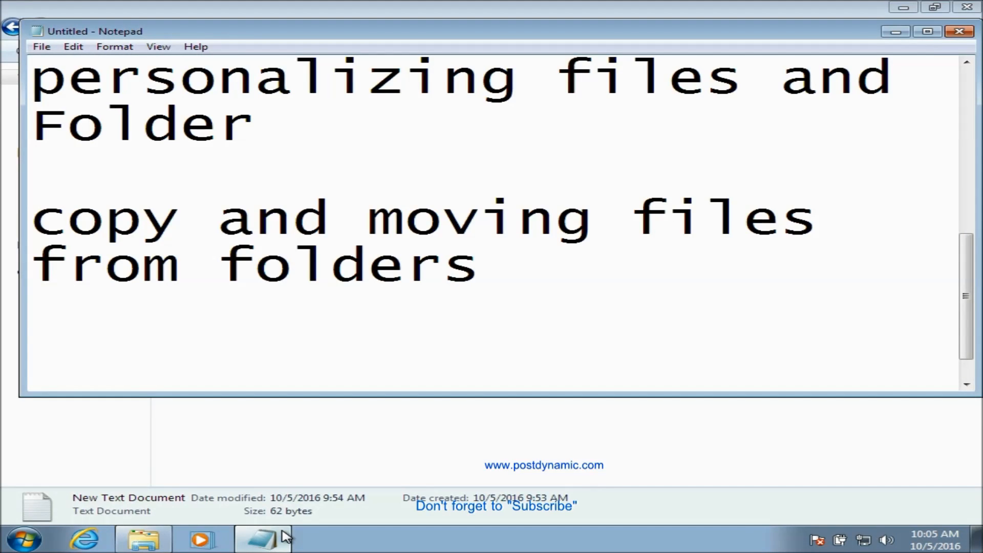
text(De)
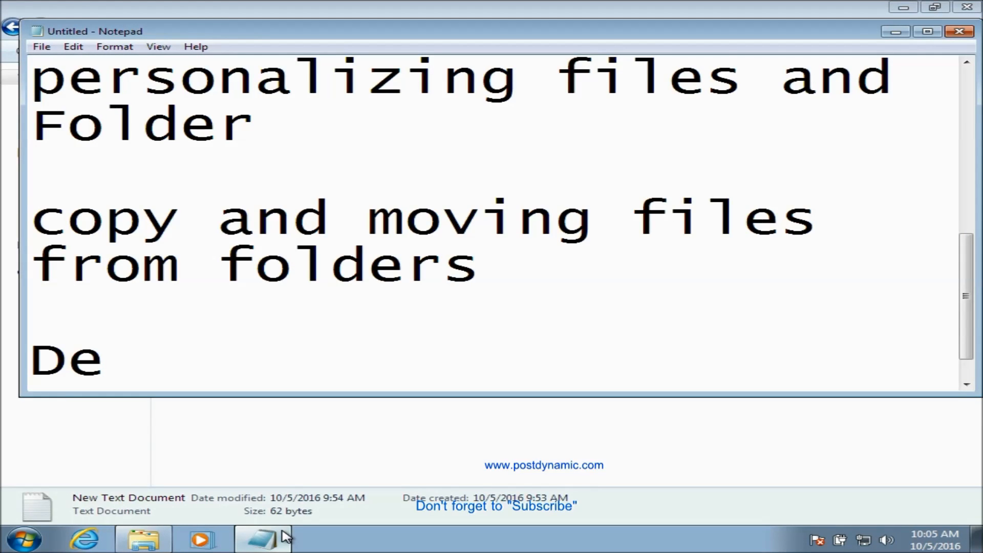
text(leting )
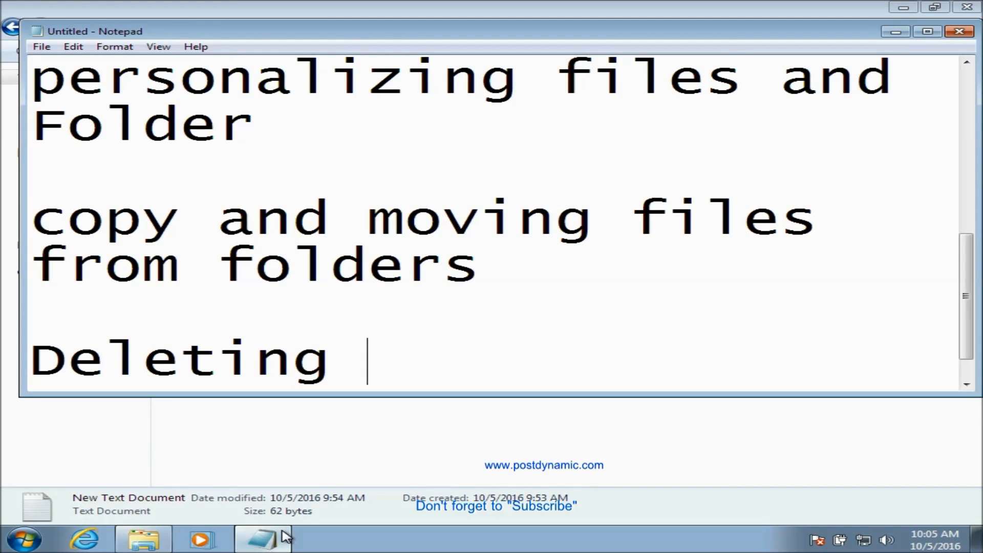
text(Files a)
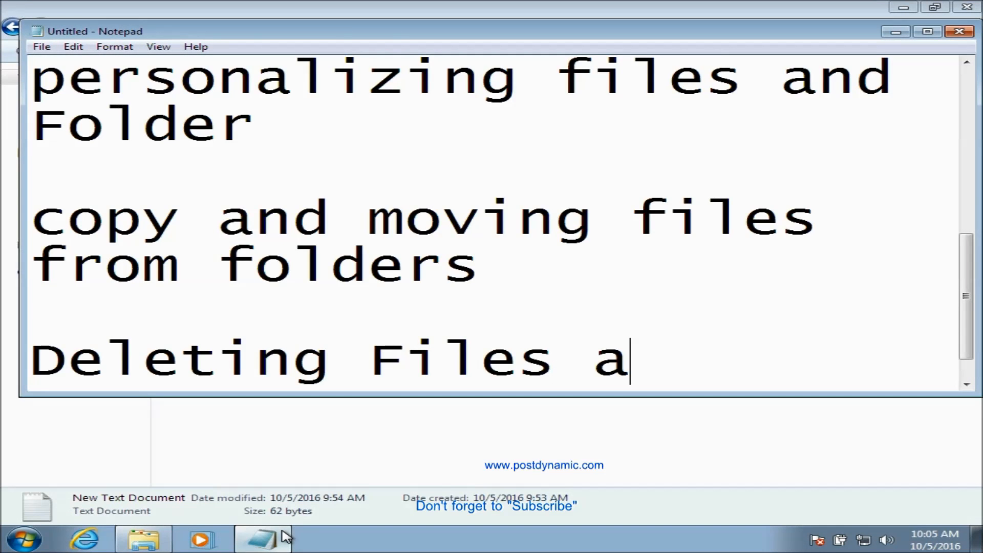
text(nd Folders)
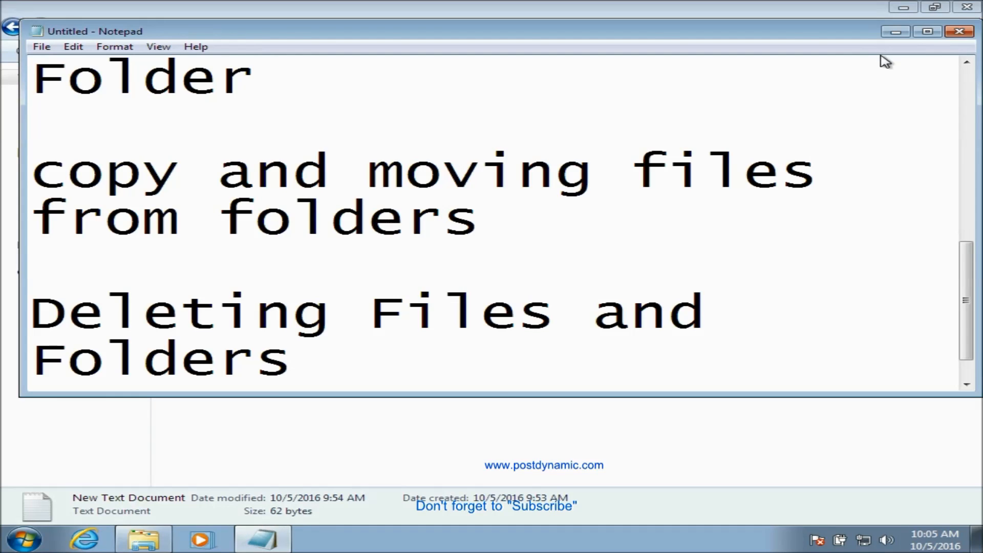
Return to the move files folder and delete the file New Text Document to the Recycle Bin
click(895, 33)
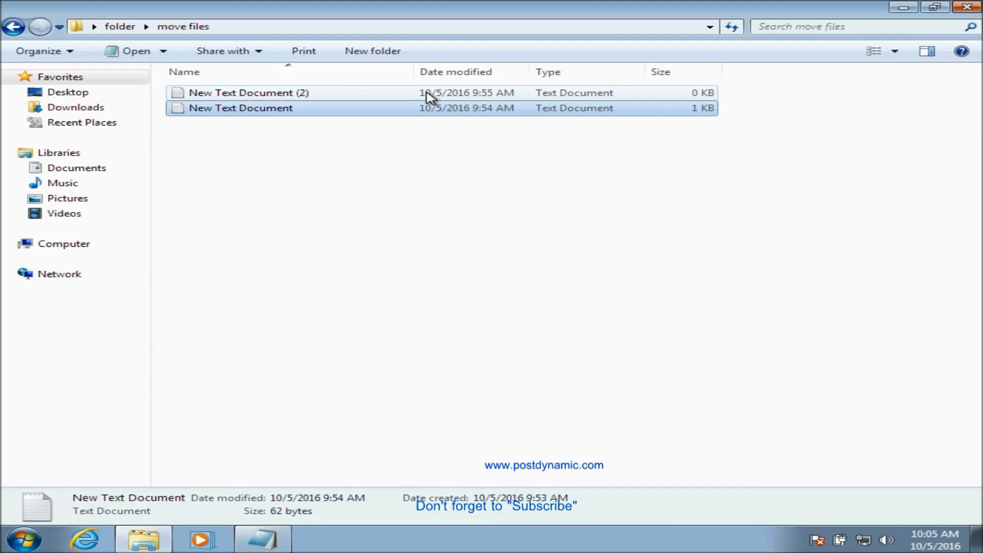
click(419, 155)
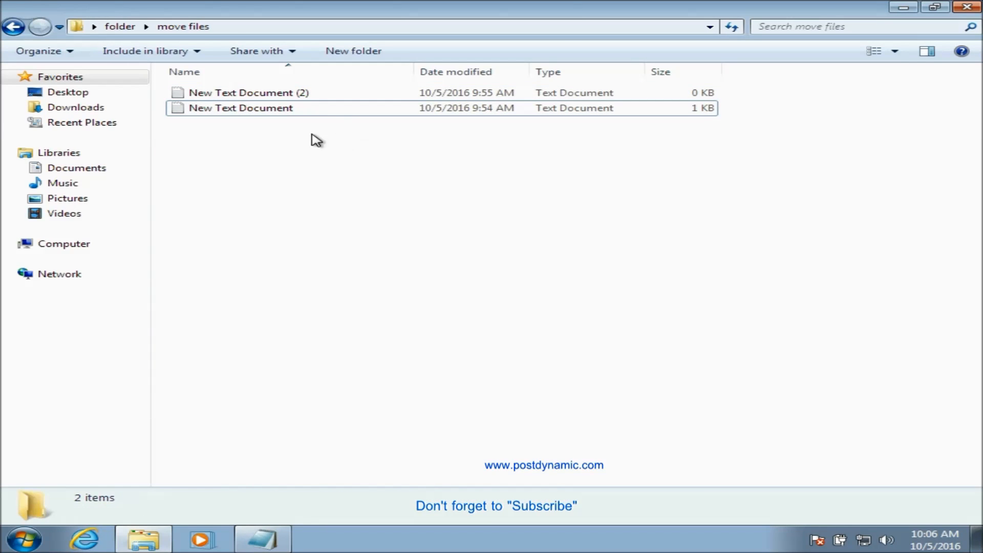
click(292, 109)
right_click(293, 109)
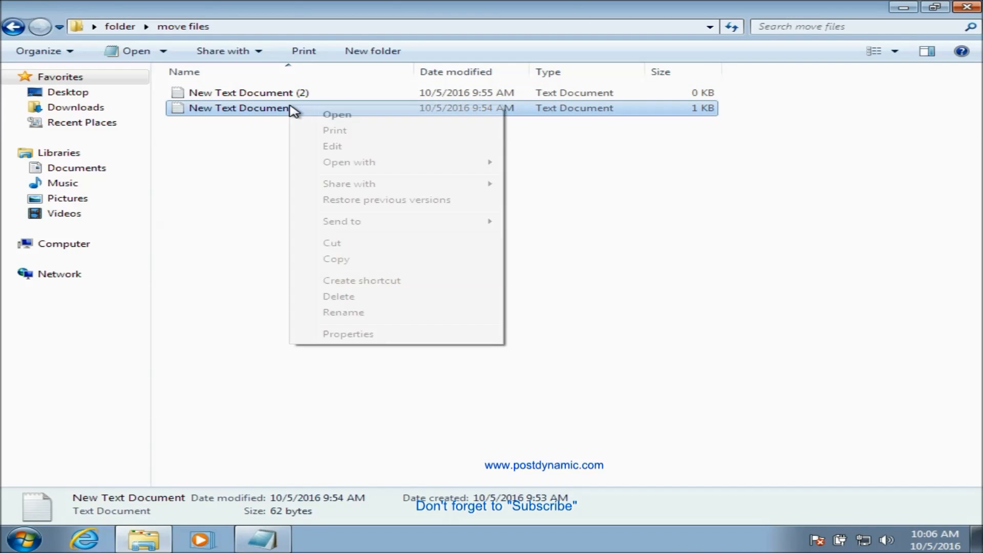
click(367, 297)
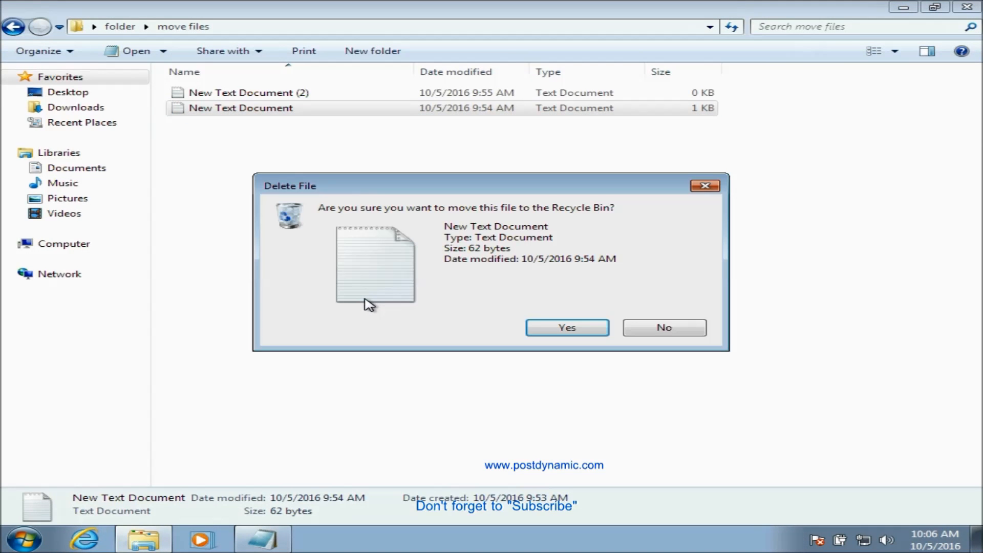
click(536, 333)
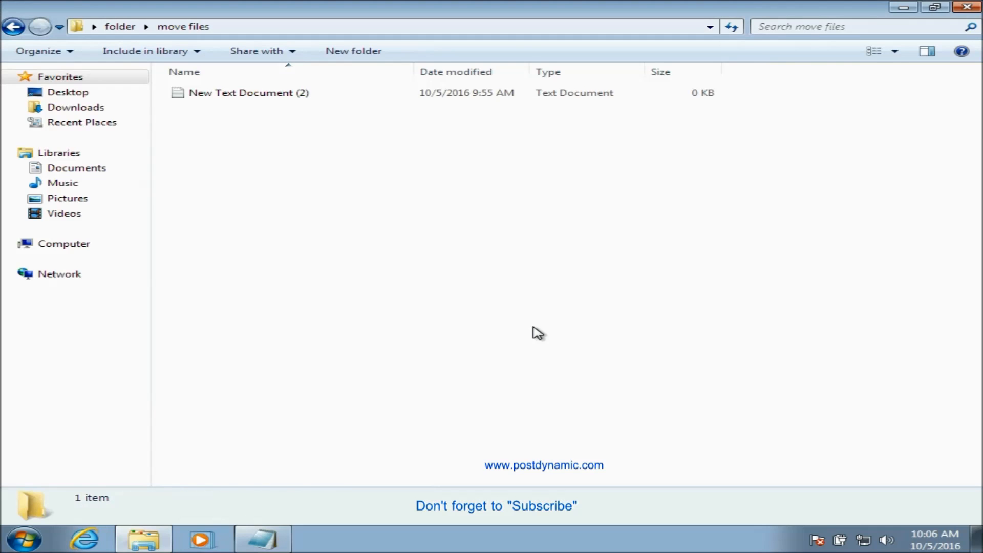
Go back to the parent folder and delete the move files folder to the Recycle Bin
key(BackSpace)
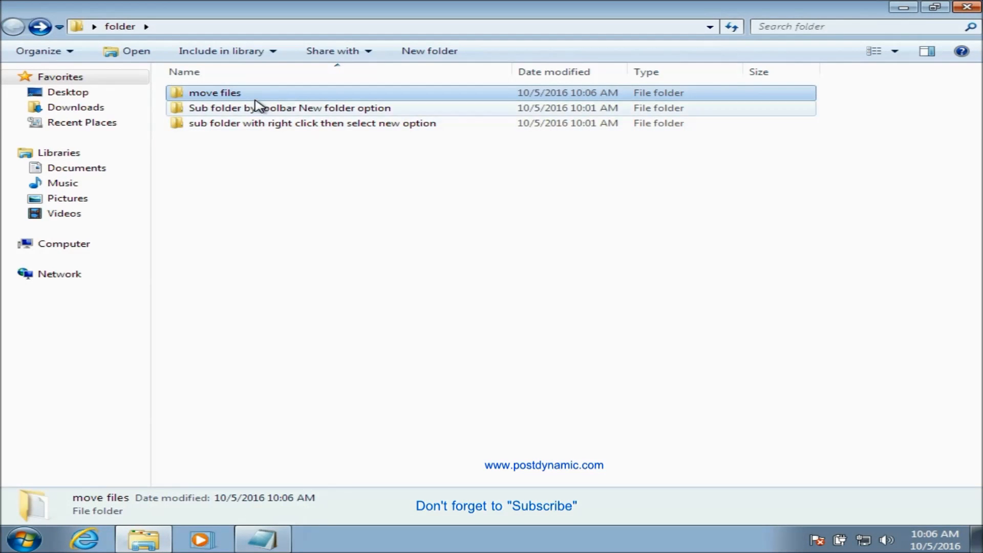
right_click(251, 92)
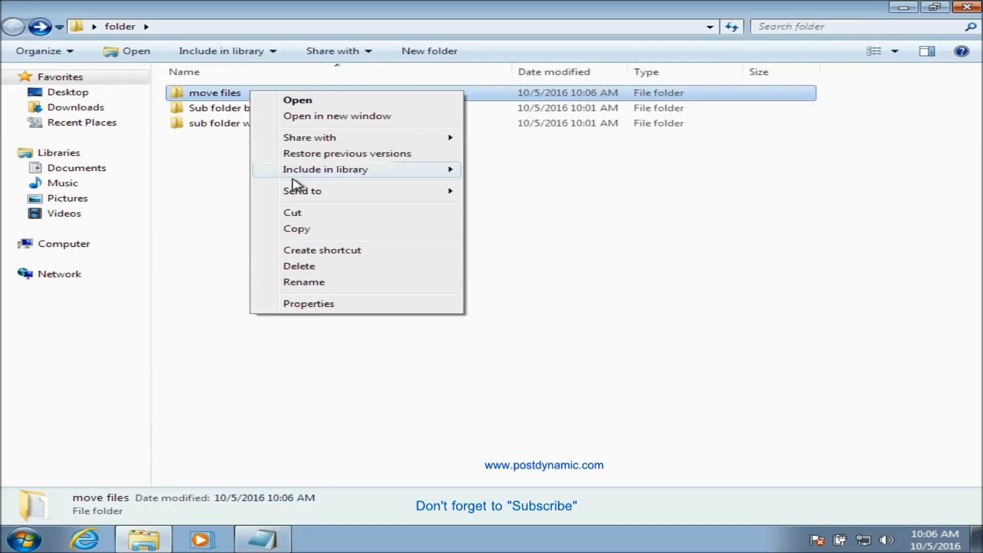
click(312, 268)
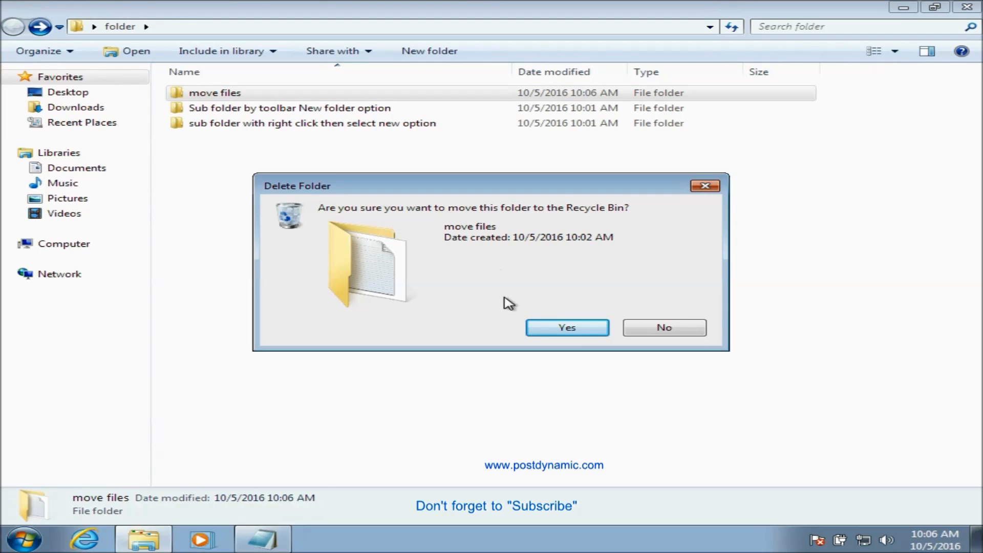
click(543, 328)
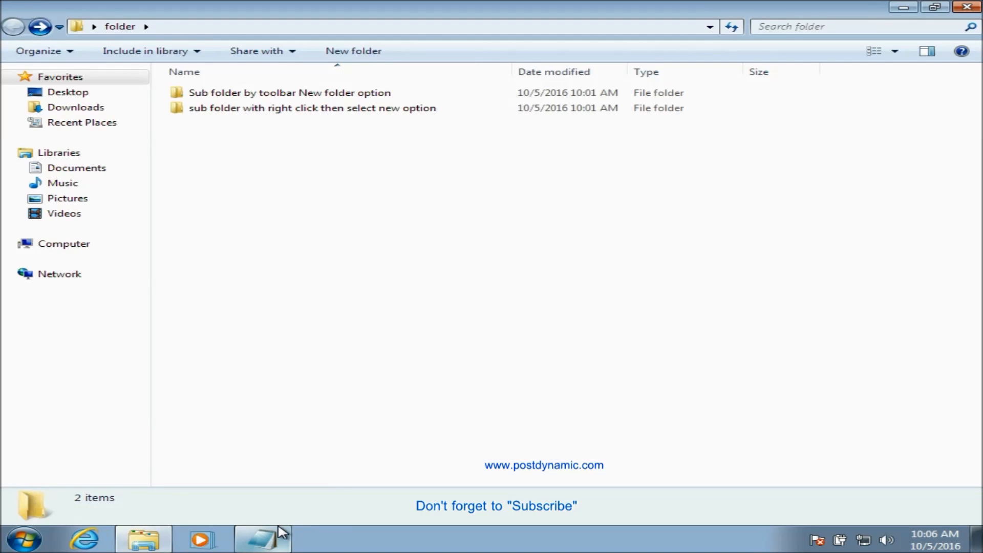
Switch to the untitled Notepad topic list and add the entry "Renaming Files and Folders" at its end
mouse_move(281, 532)
click(281, 532)
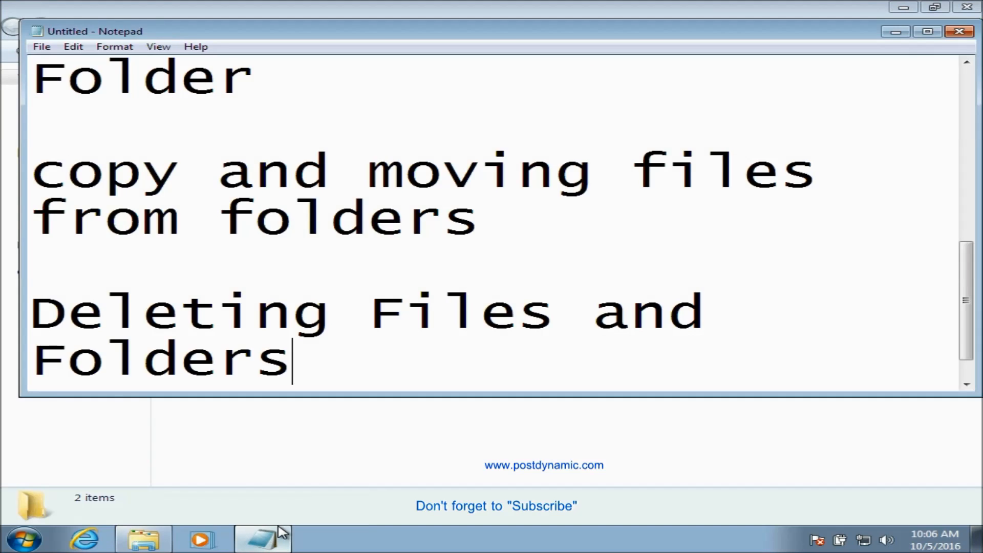
key(Return)
key(Return)
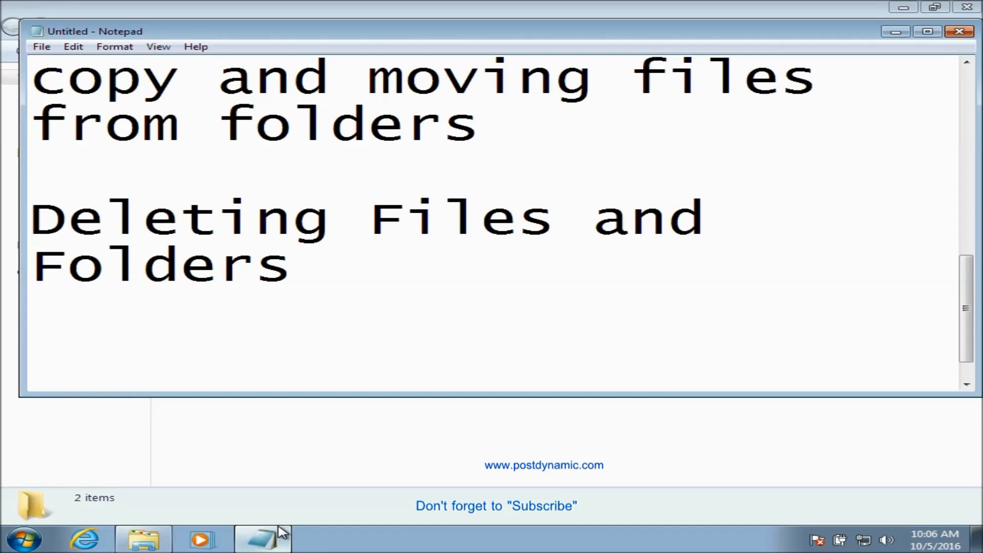
text(Renaminv)
key(BackSpace)
text(g Fi)
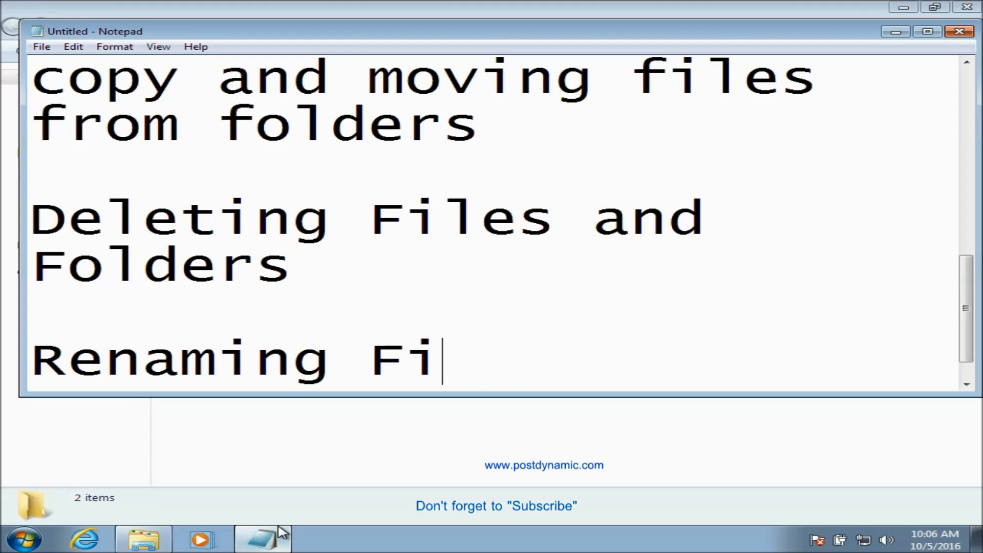
text(les and F)
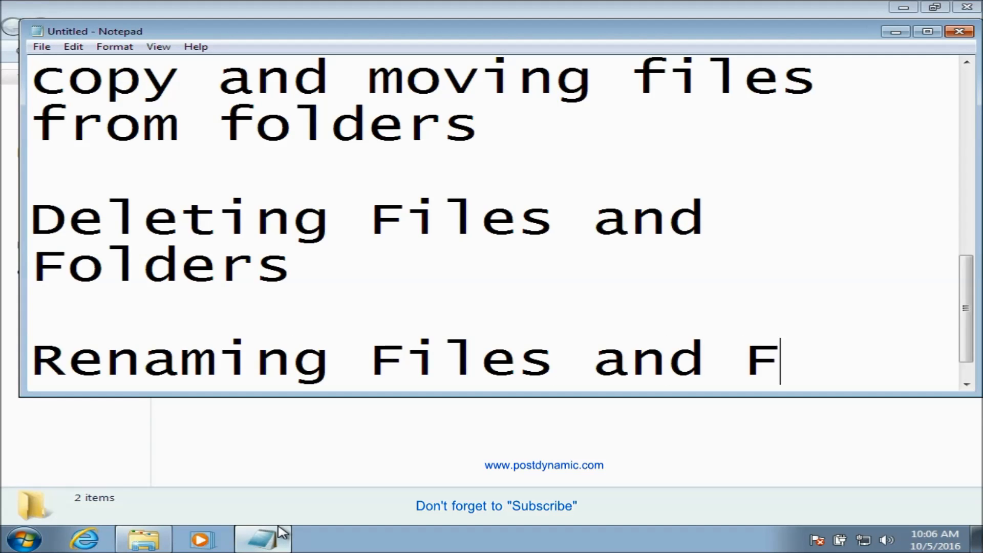
text(olders)
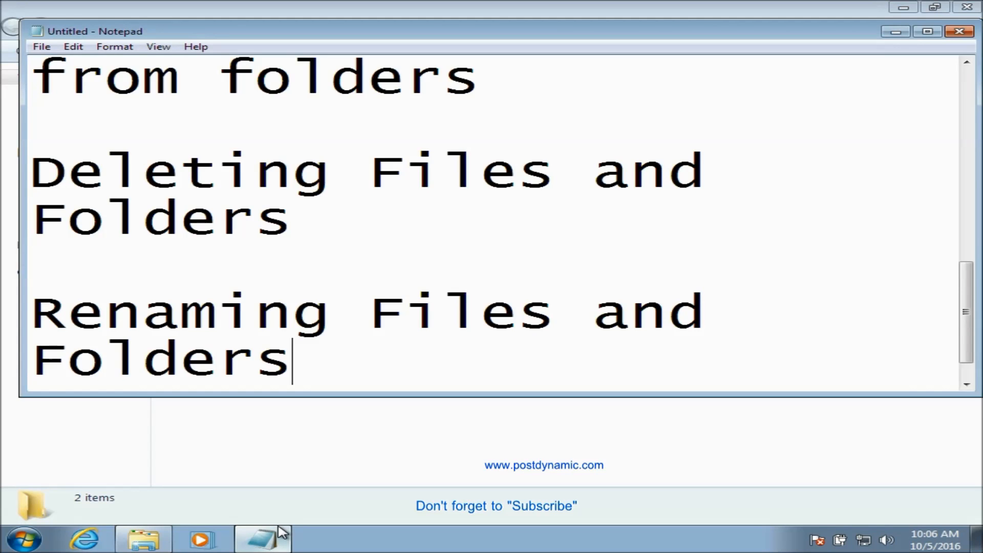
key(Return)
key(Return)
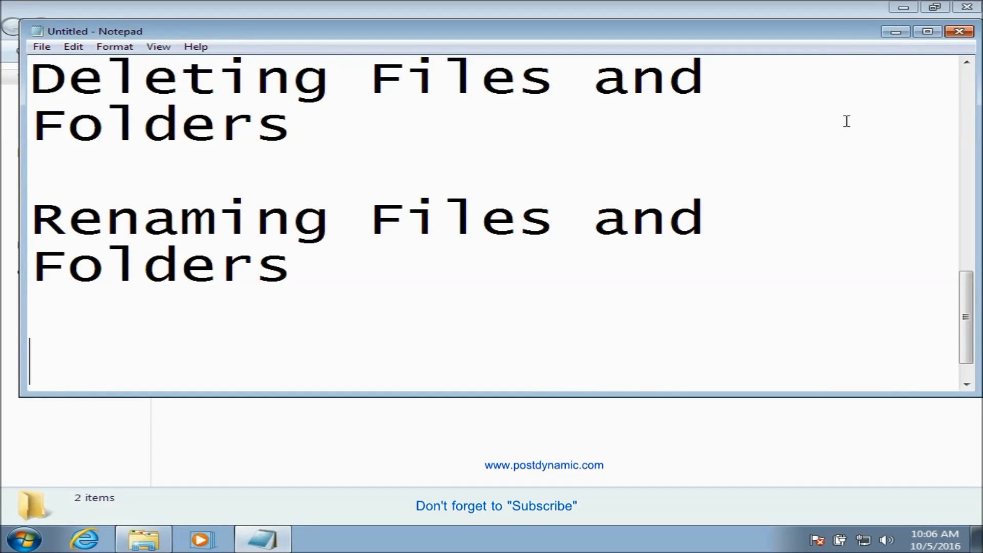
Minimize the topic list and rename the folder Sub folder by toolbar New folder option as "renamed folder hit enter"
click(896, 33)
key(Down)
key(Up)
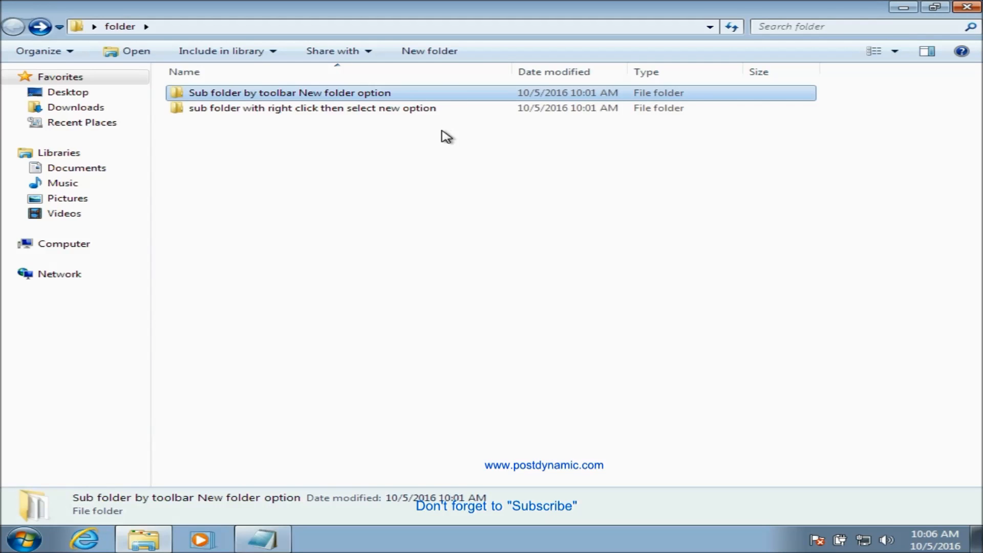
right_click(339, 94)
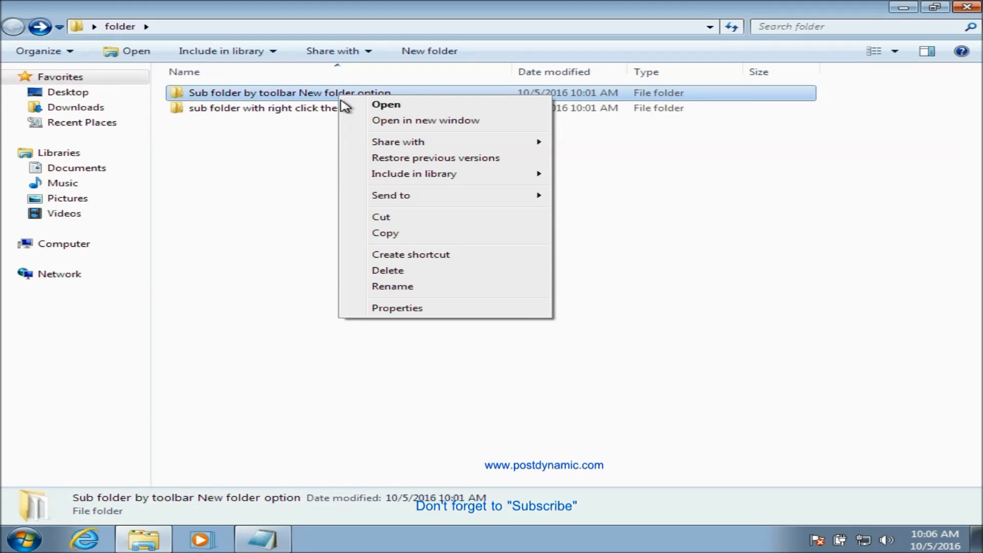
click(388, 286)
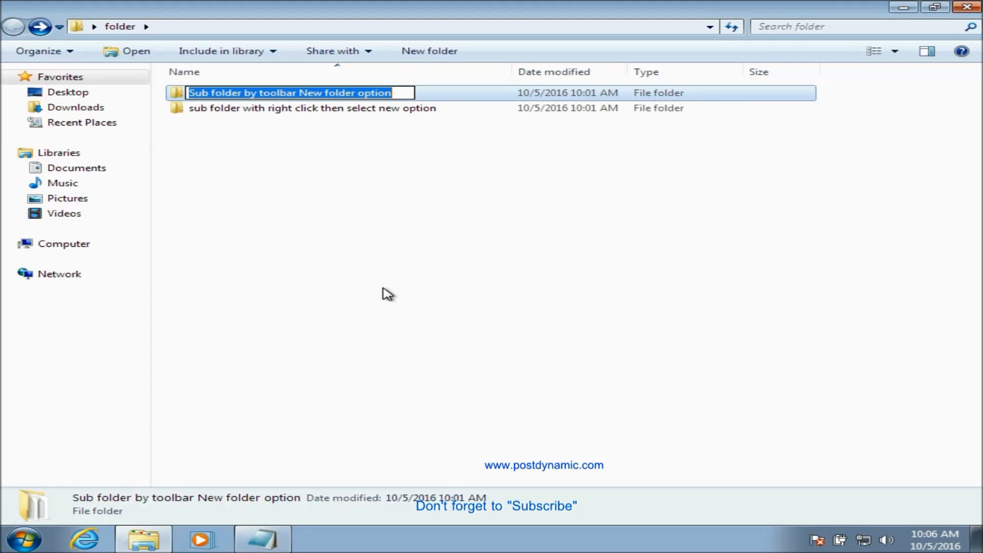
key(End)
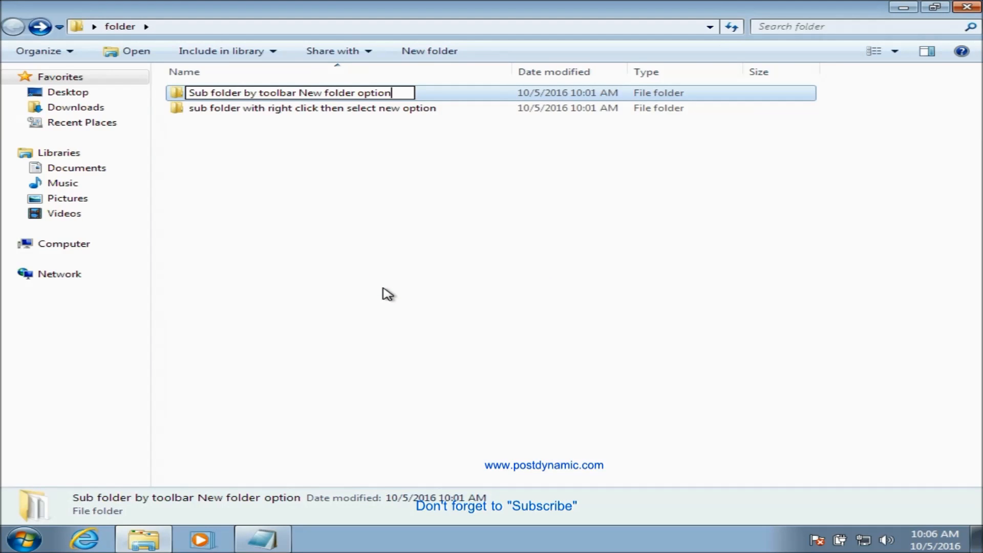
key(BackSpace)
key(BackSpace)
key(BackSpace)
key(BackSpace)
key(BackSpace)
key(BackSpace)
key(BackSpace)
key(BackSpace)
key(BackSpace)
key(BackSpace)
key(BackSpace)
key(BackSpace)
key(BackSpace)
key(BackSpace)
key(BackSpace)
key(BackSpace)
key(BackSpace)
key(BackSpace)
key(BackSpace)
key(BackSpace)
key(BackSpace)
key(BackSpace)
key(BackSpace)
key(BackSpace)
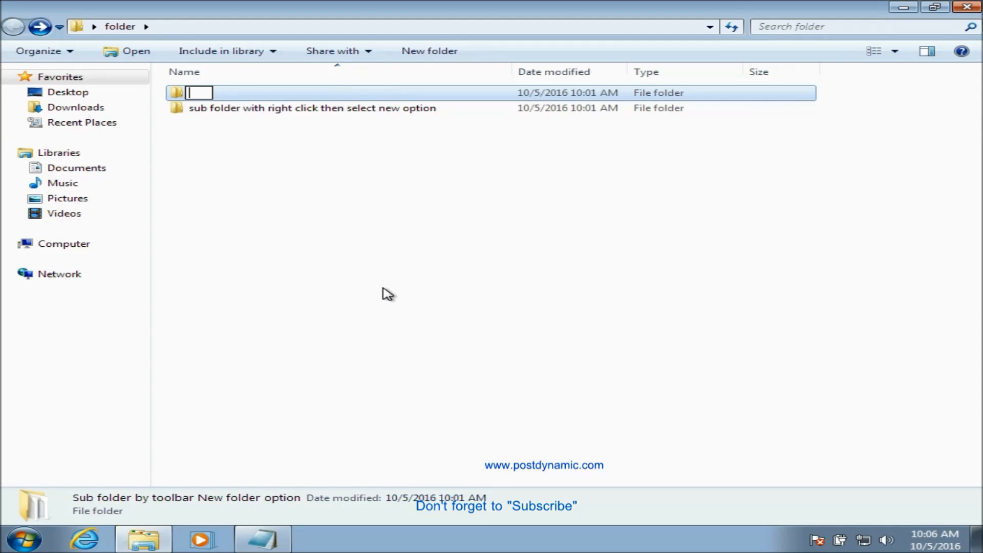
text(a)
key(BackSpace)
text(renamed)
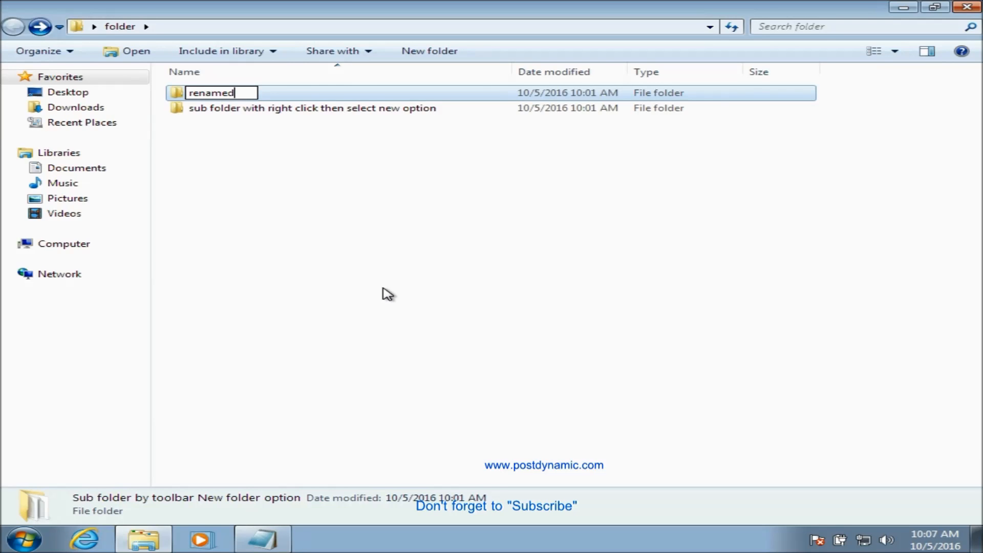
text( folder hi)
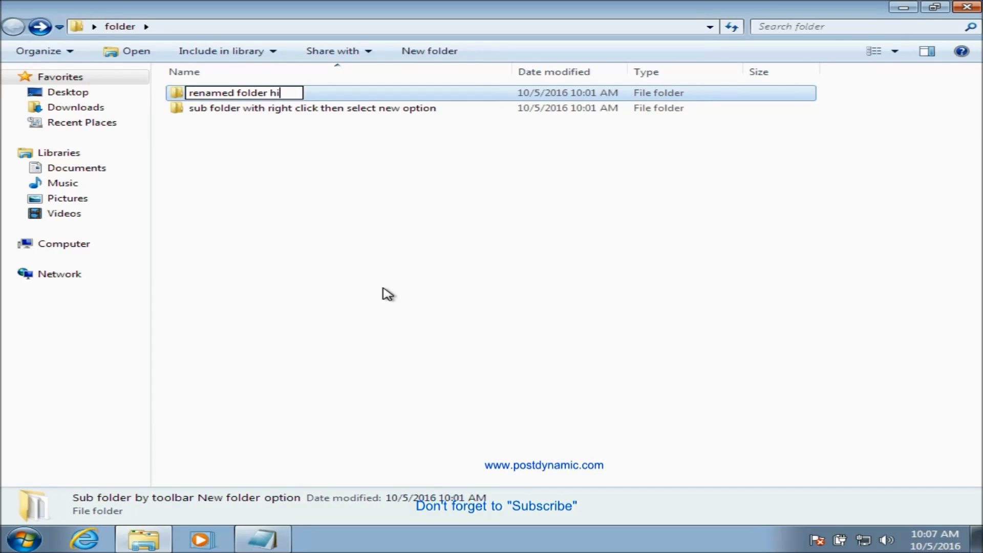
text(t enter)
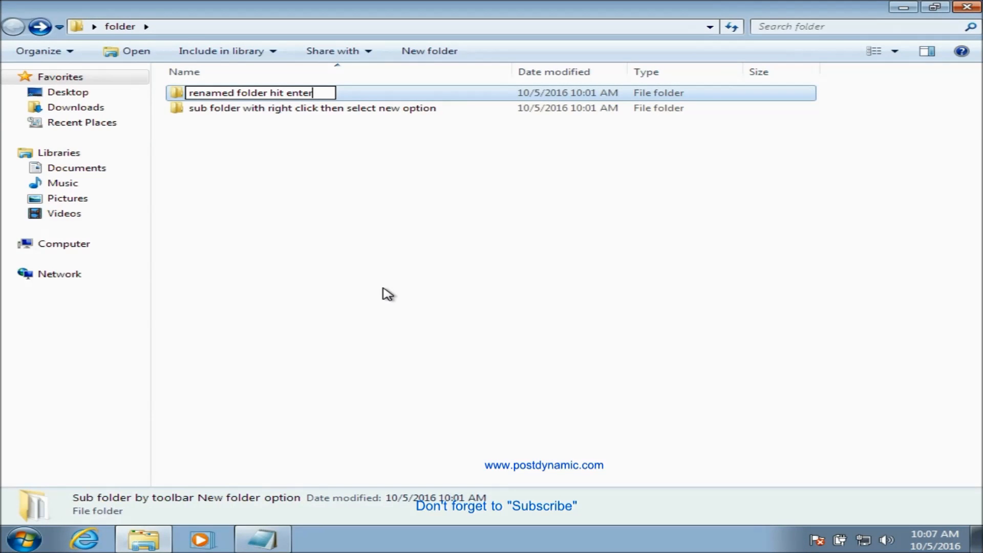
key(Return)
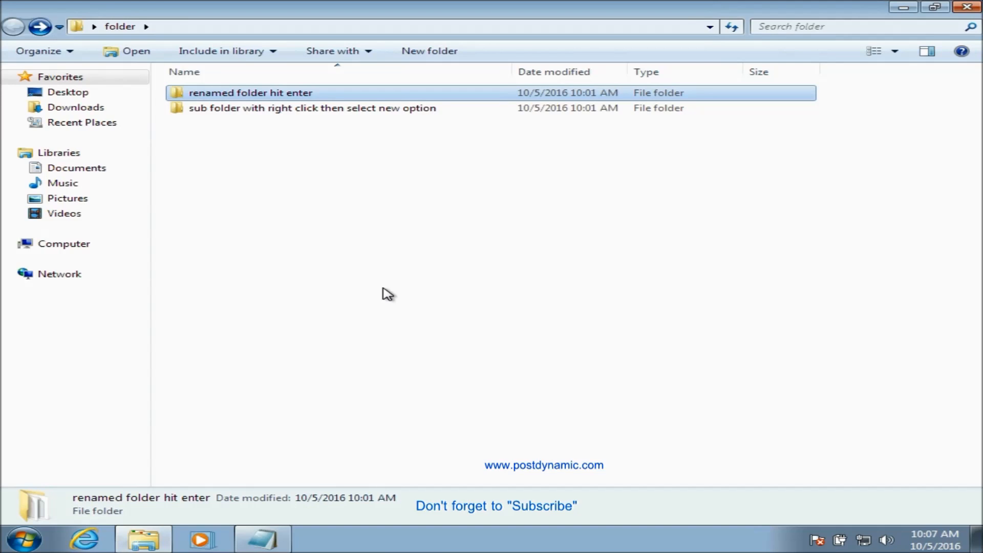
Open the renamed folder hit enter folder and rename its file New Text Document as "rename file"
key(Return)
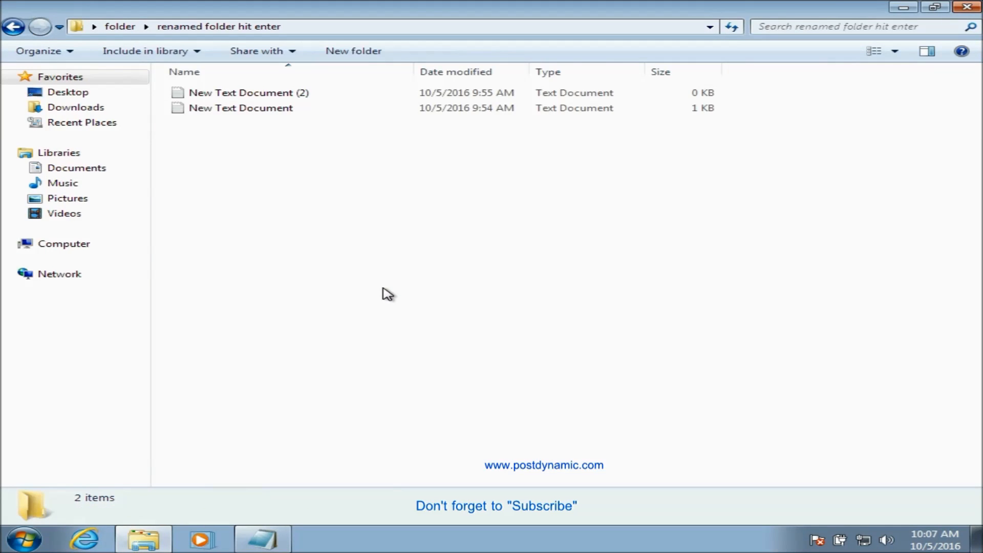
click(283, 114)
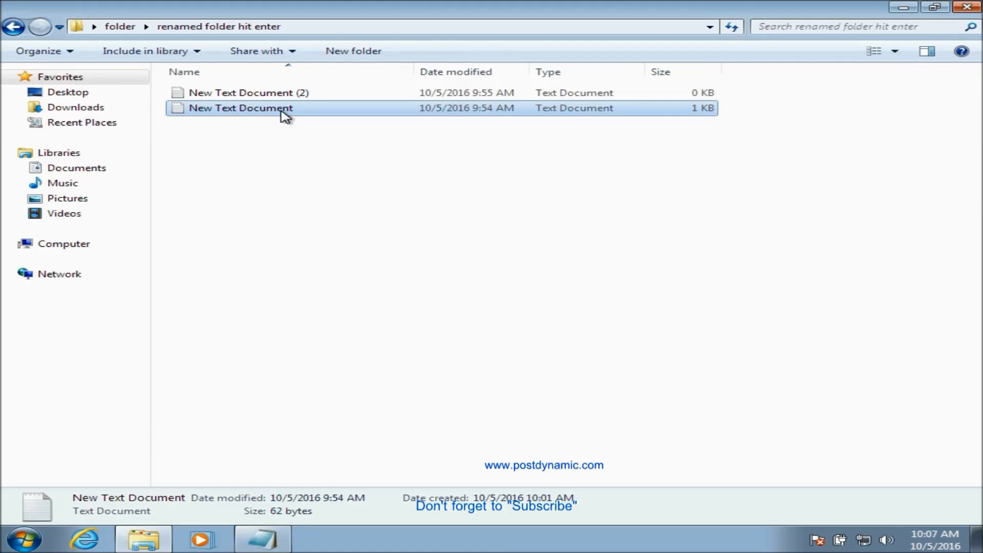
right_click(283, 114)
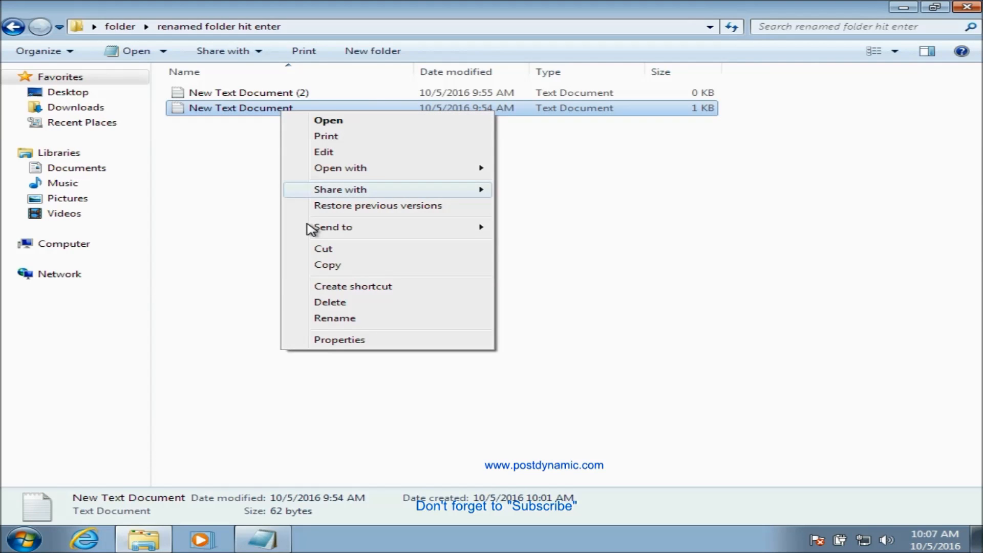
click(332, 318)
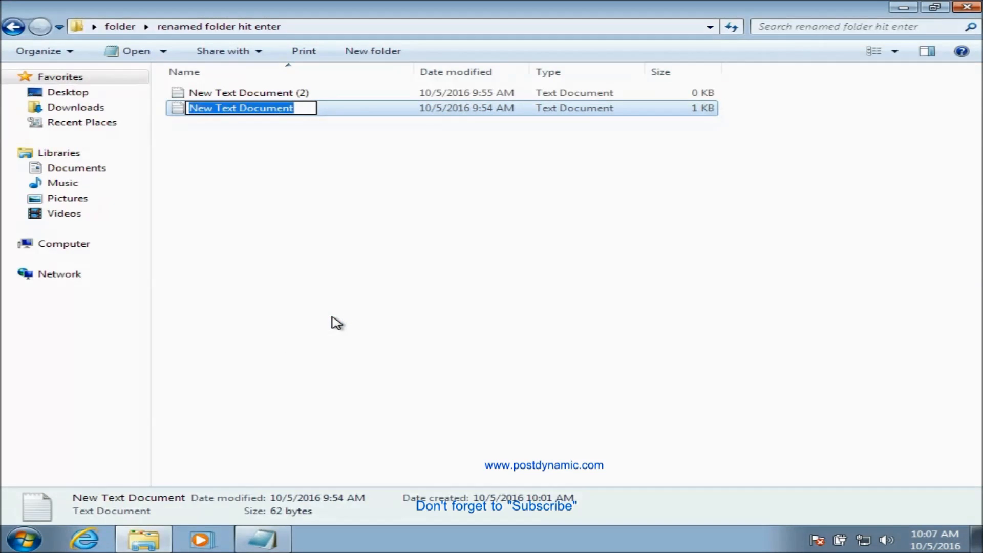
key(End)
key(BackSpace)
key(BackSpace)
key(BackSpace)
key(BackSpace)
key(BackSpace)
key(BackSpace)
key(BackSpace)
key(BackSpace)
key(BackSpace)
key(BackSpace)
key(BackSpace)
key(BackSpace)
key(BackSpace)
key(BackSpace)
key(BackSpace)
key(BackSpace)
key(BackSpace)
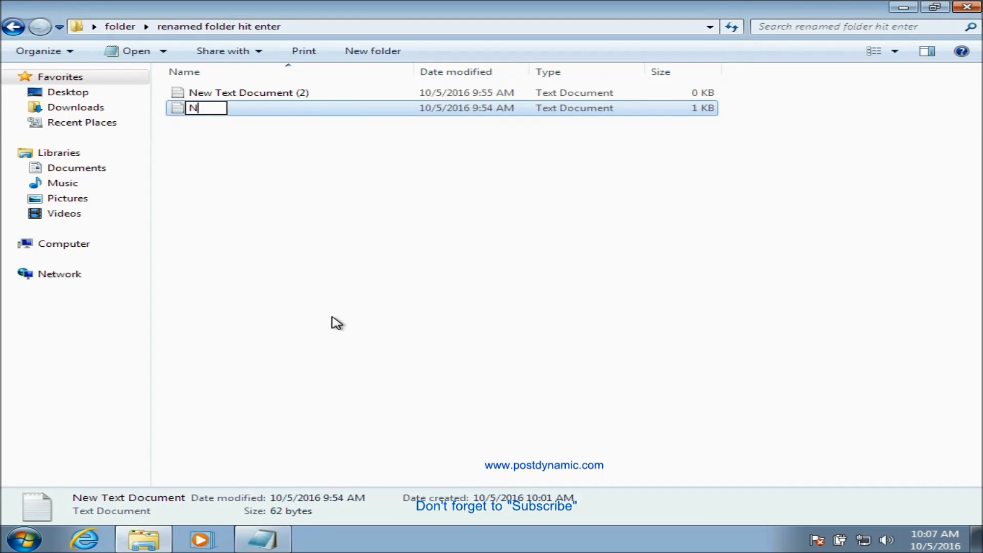
text(rename )
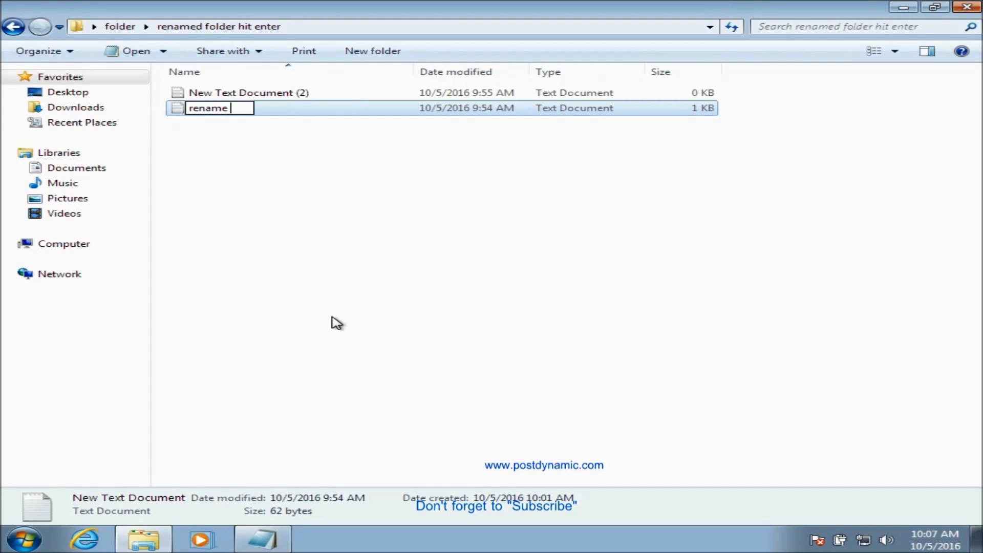
text(file h)
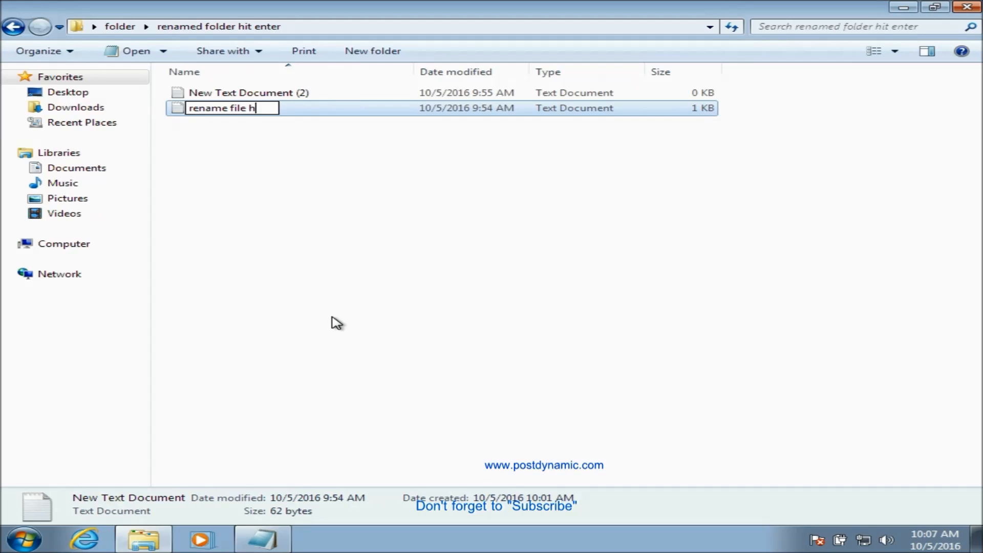
text(it enter to save nr)
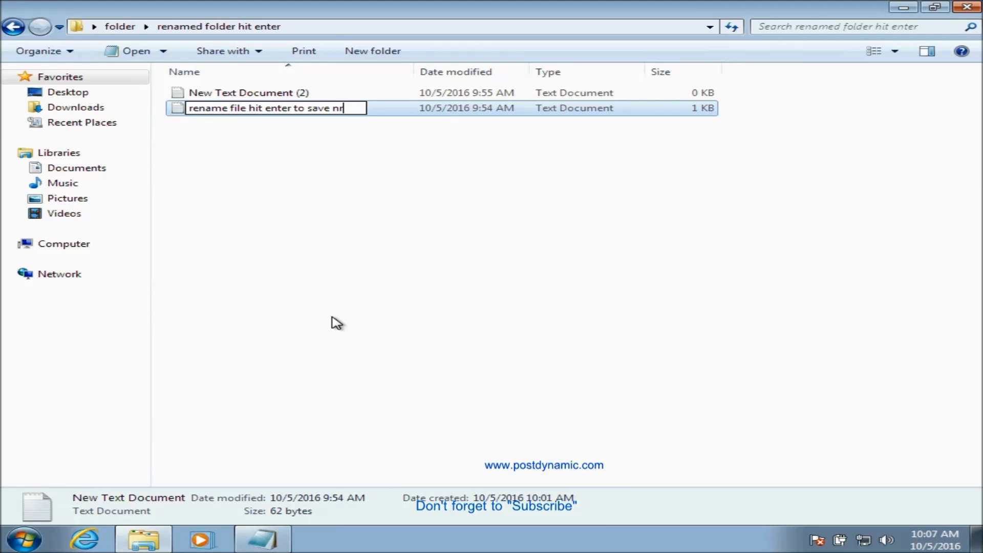
text(ewname)
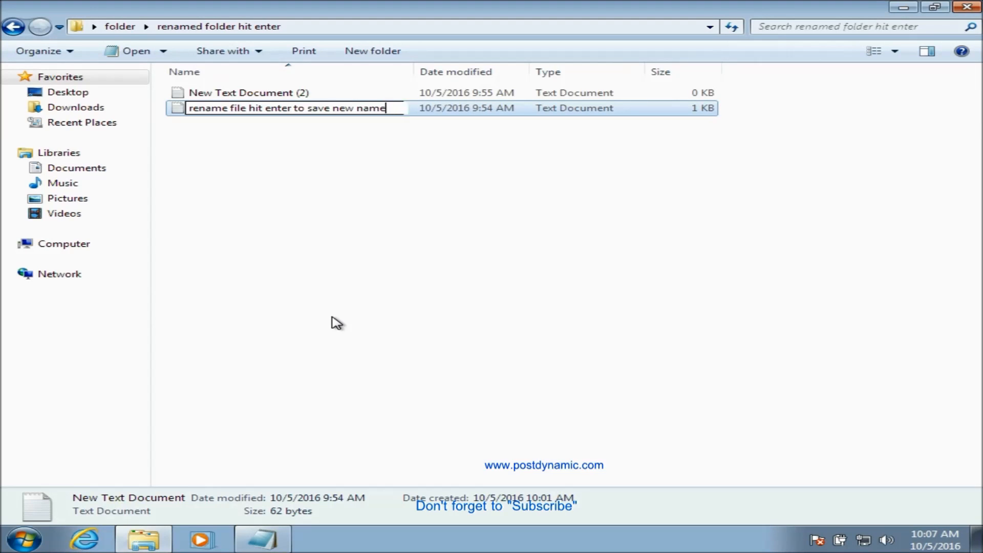
key(BackSpace)
key(BackSpace)
key(BackSpace)
key(BackSpace)
key(BackSpace)
key(BackSpace)
key(BackSpace)
key(BackSpace)
key(BackSpace)
key(BackSpace)
key(BackSpace)
key(BackSpace)
key(BackSpace)
key(BackSpace)
key(BackSpace)
key(BackSpace)
key(BackSpace)
key(BackSpace)
key(BackSpace)
key(BackSpace)
key(BackSpace)
key(BackSpace)
key(BackSpace)
key(BackSpace)
key(BackSpace)
key(BackSpace)
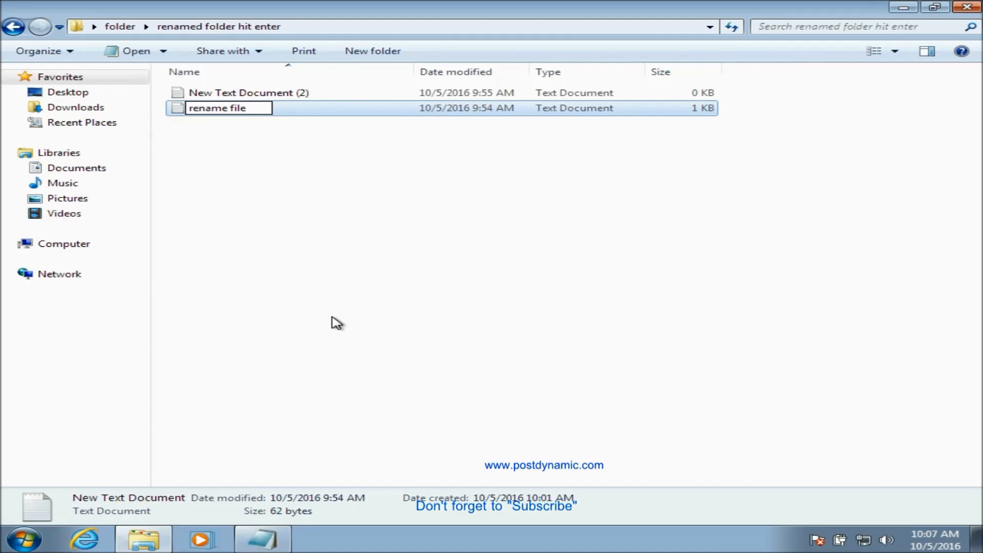
key(Return)
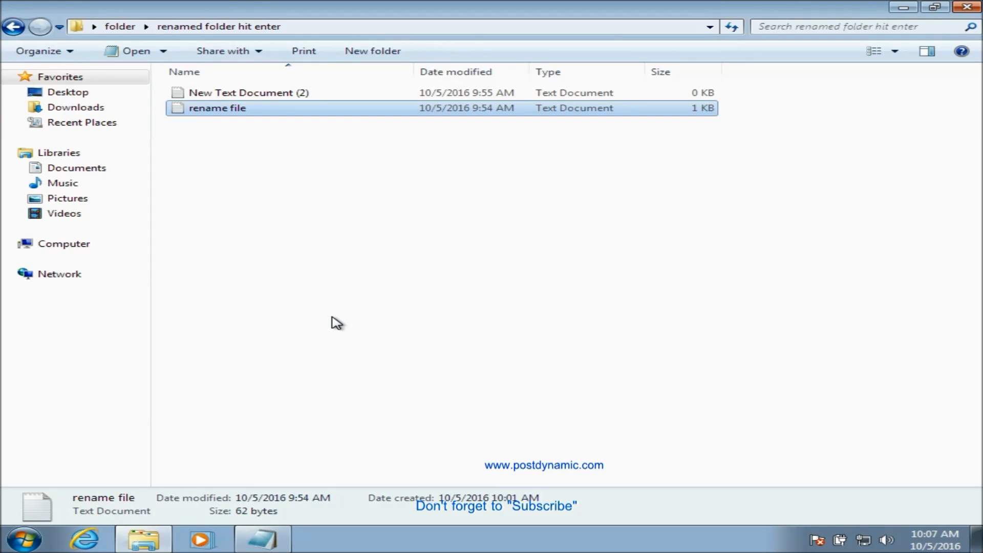
click(349, 241)
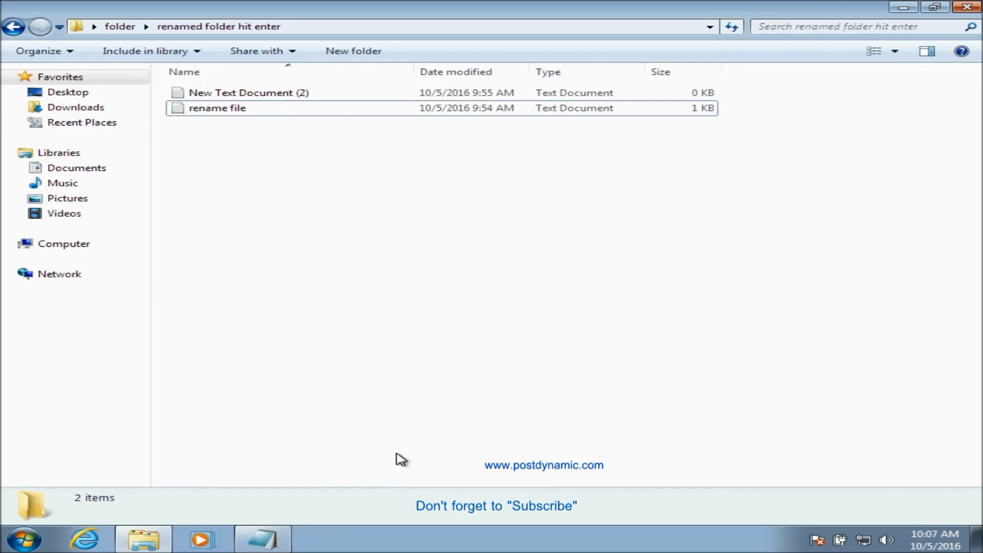
Switch back to the Notepad topic list and add the entry "Creating Shortcut for a folder" at its end
click(269, 537)
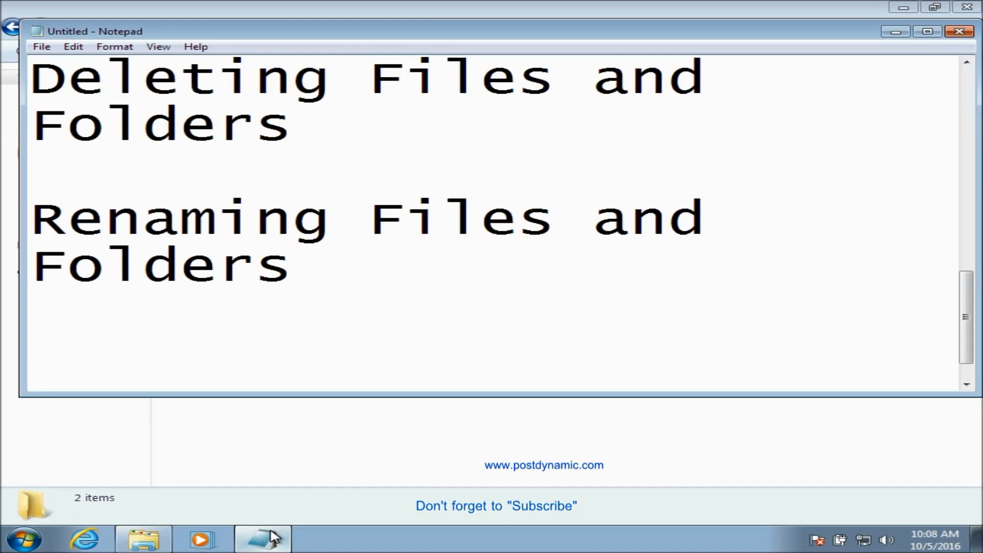
text(Crea)
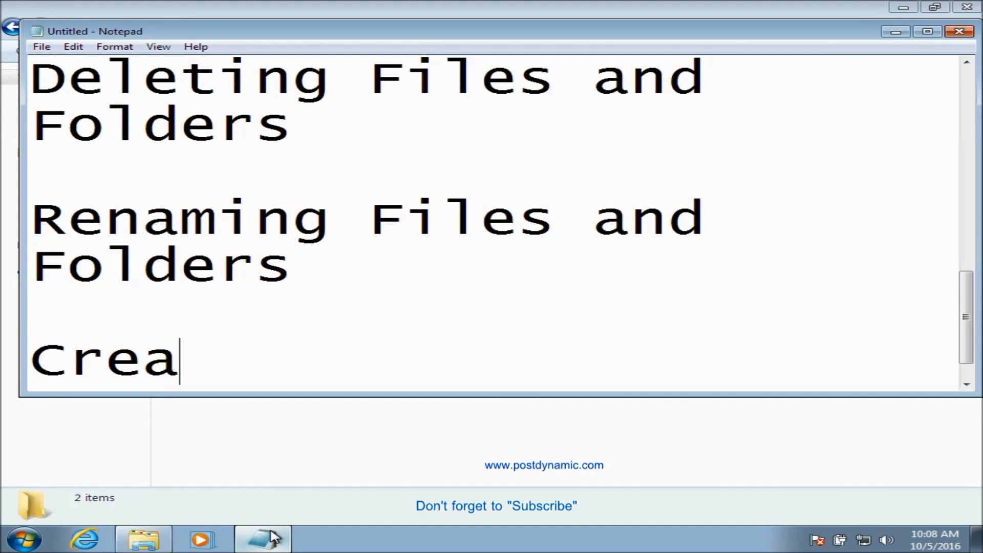
text(ting )
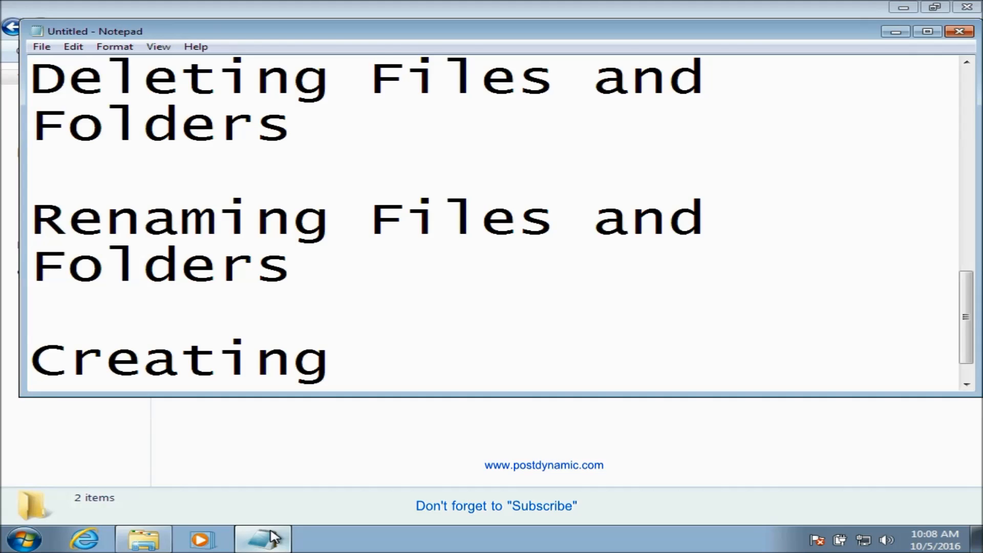
text(Shortcut )
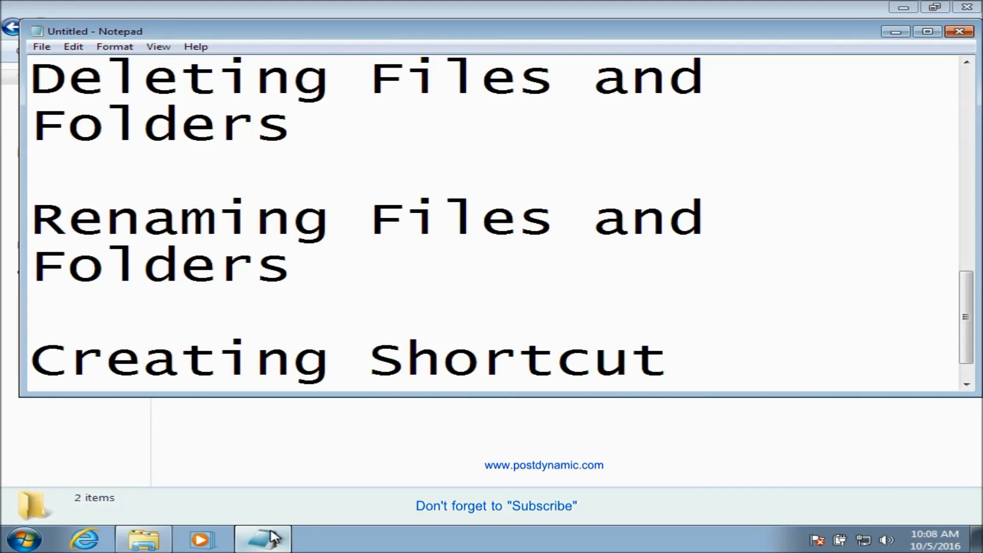
text(for a folder)
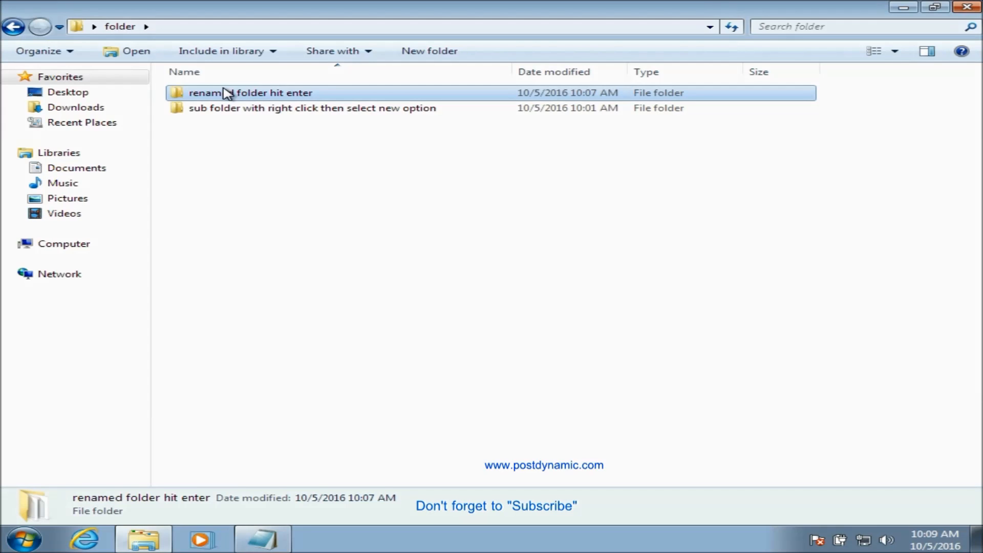
Create a shortcut to the renamed folder hit enter folder and move that shortcut to the desktop
drag(227, 94, 231, 176)
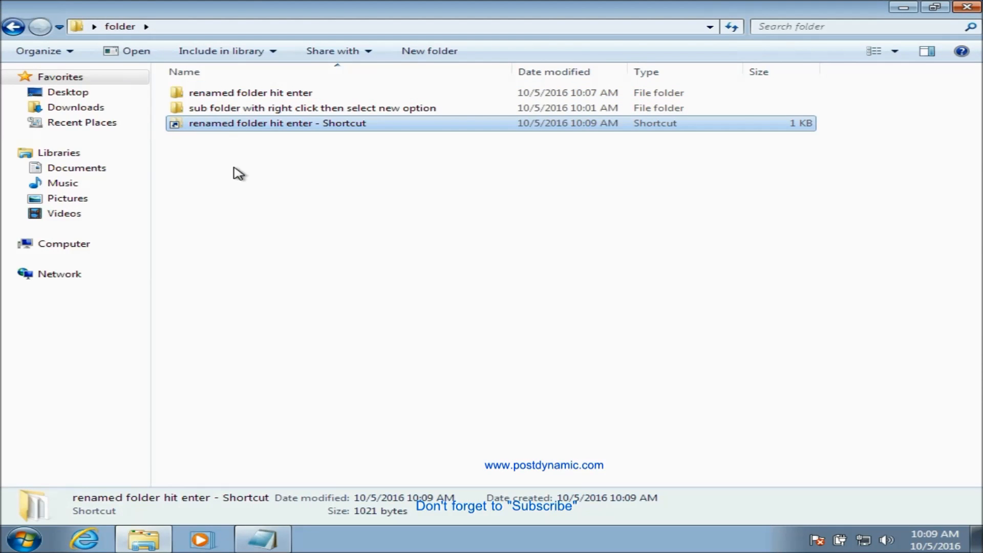
right_click(414, 132)
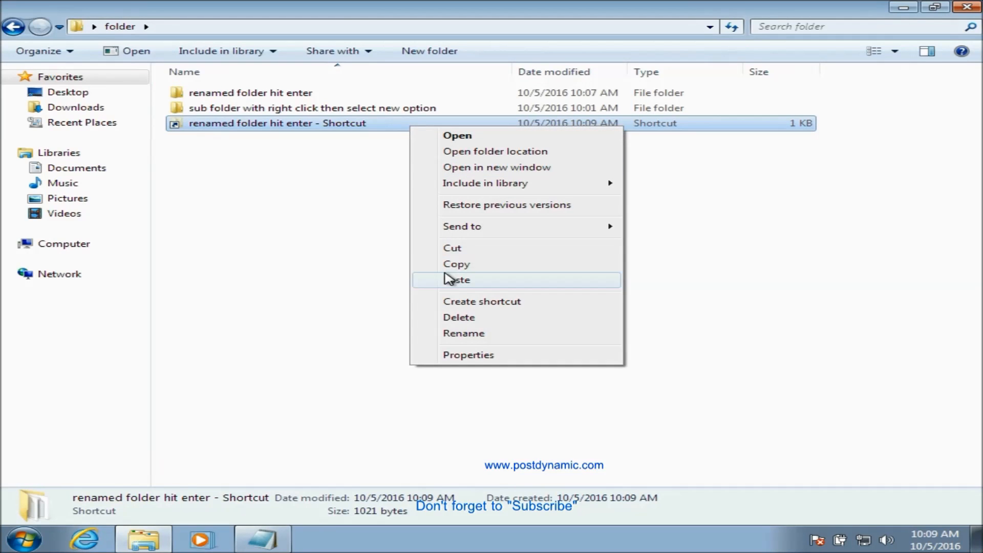
click(456, 249)
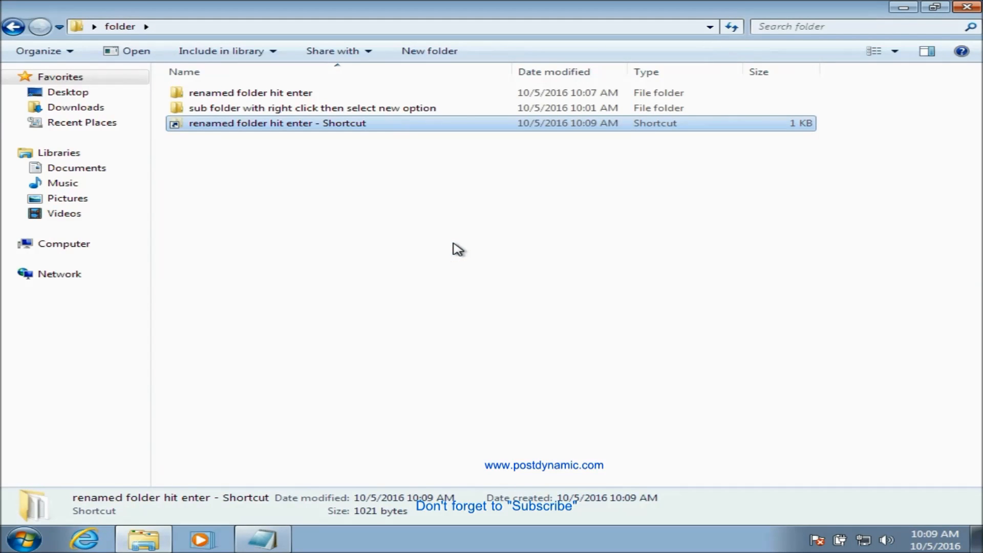
click(967, 6)
right_click(421, 225)
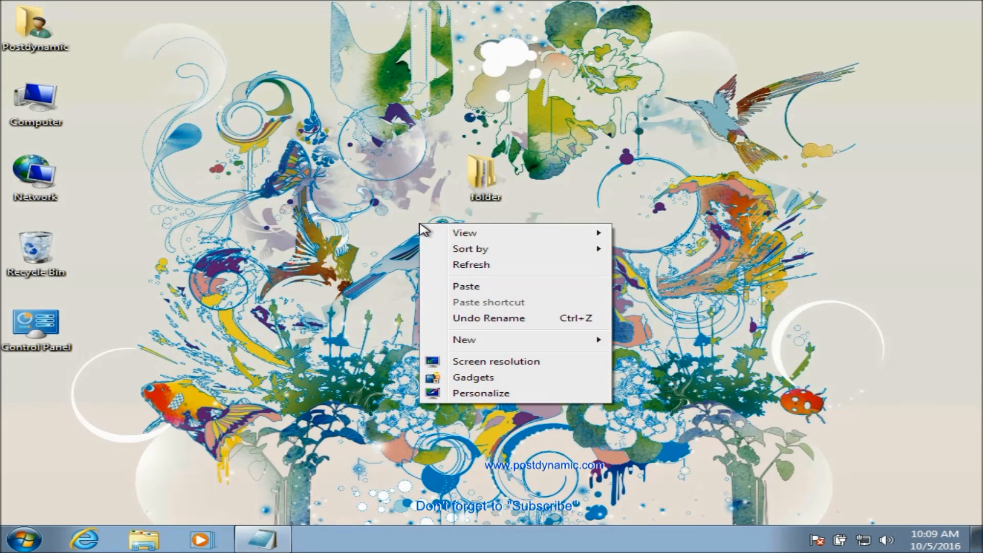
click(459, 282)
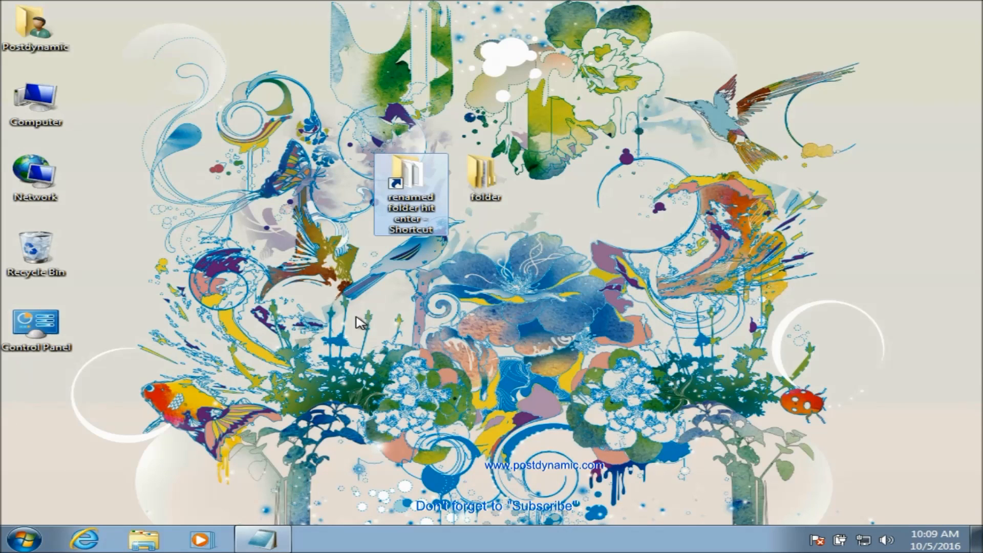
Open the renamed folder hit enter folder through its desktop shortcut
click(419, 220)
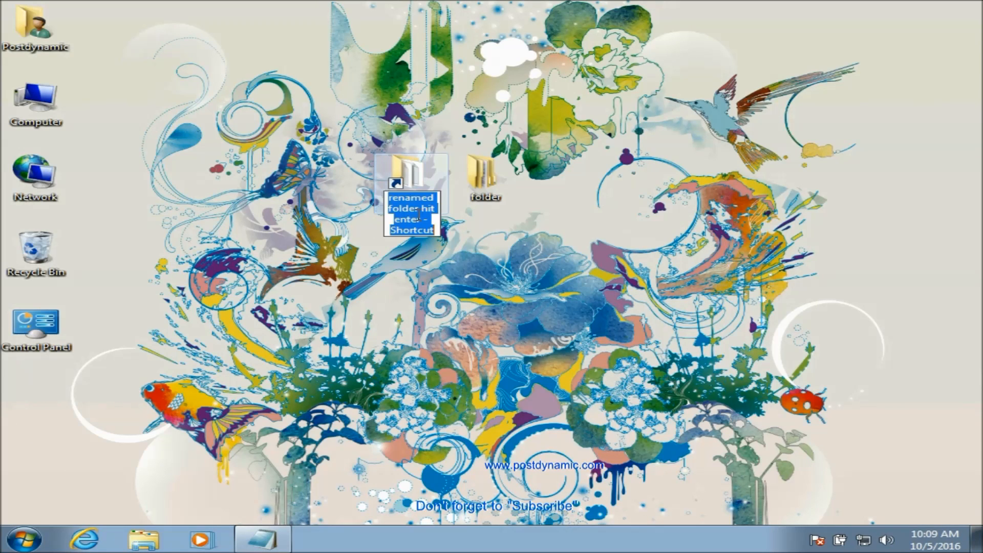
click(428, 166)
double_click(425, 162)
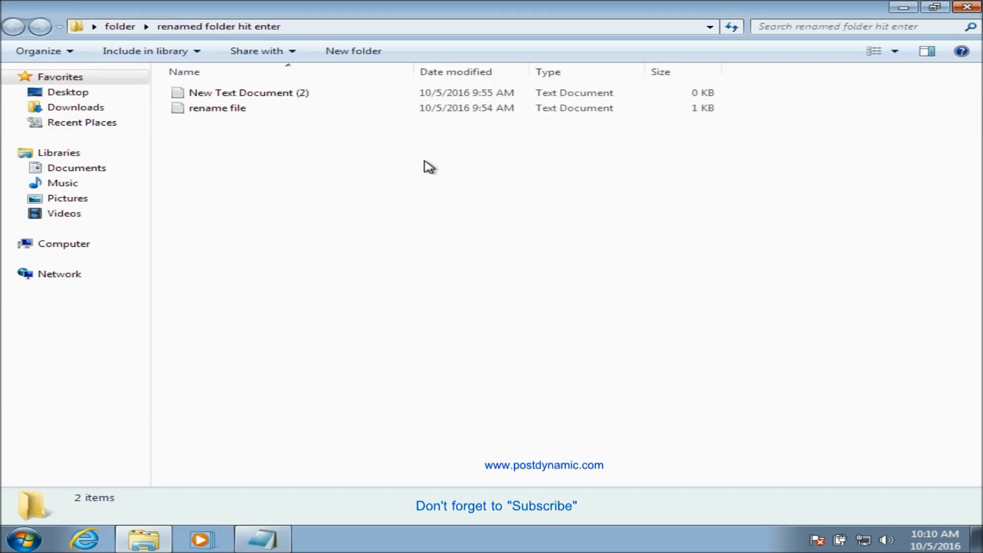
Switch to the Notepad topic list and start a closing line at its end with "This"
click(271, 540)
key(Return)
key(Return)
key(Return)
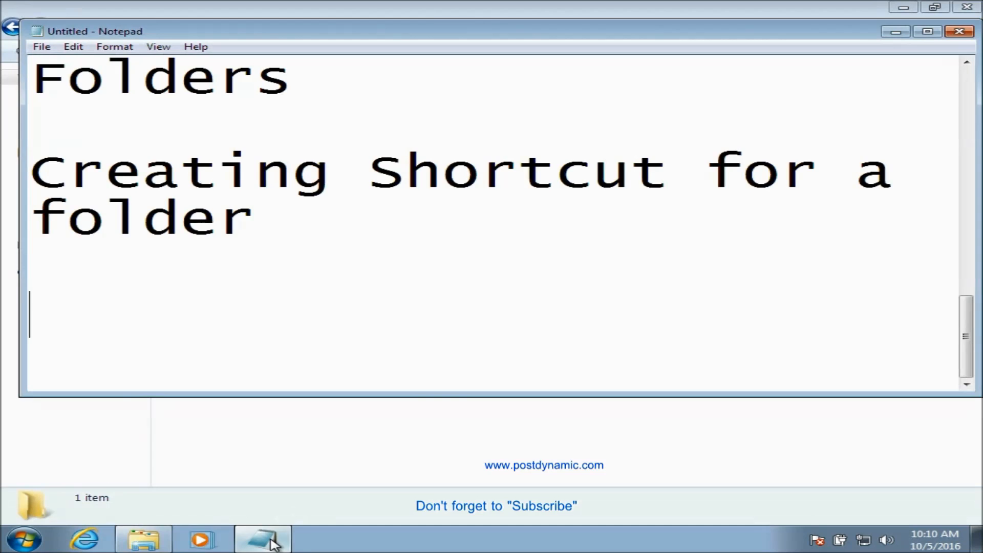
text(This)
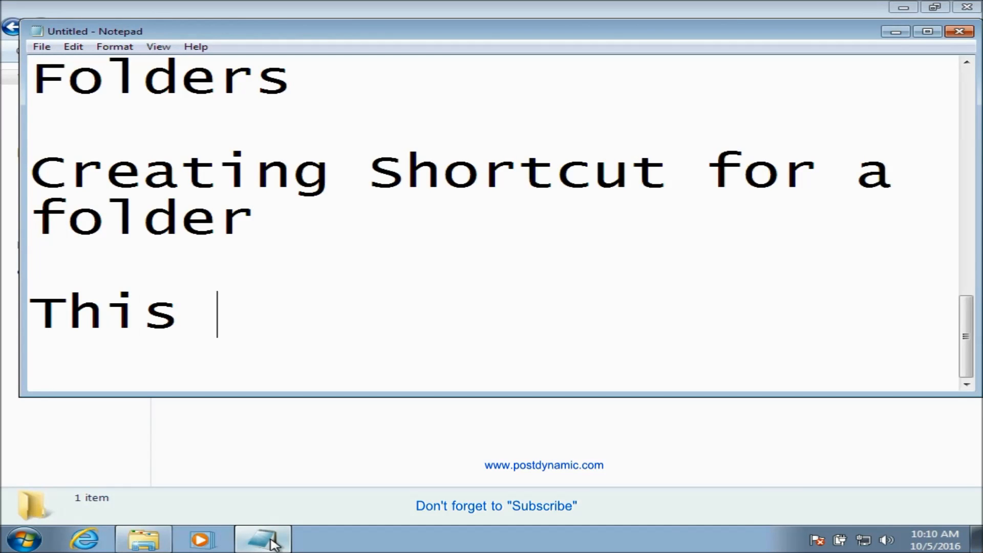
Review the earlier entries of the topic list and return to the end of the closing line
key(Up)
key(Up)
key(Up)
key(Up)
key(Up)
key(Up)
key(Up)
key(Up)
key(Up)
key(Up)
key(Up)
key(Up)
key(Up)
key(Up)
key(Up)
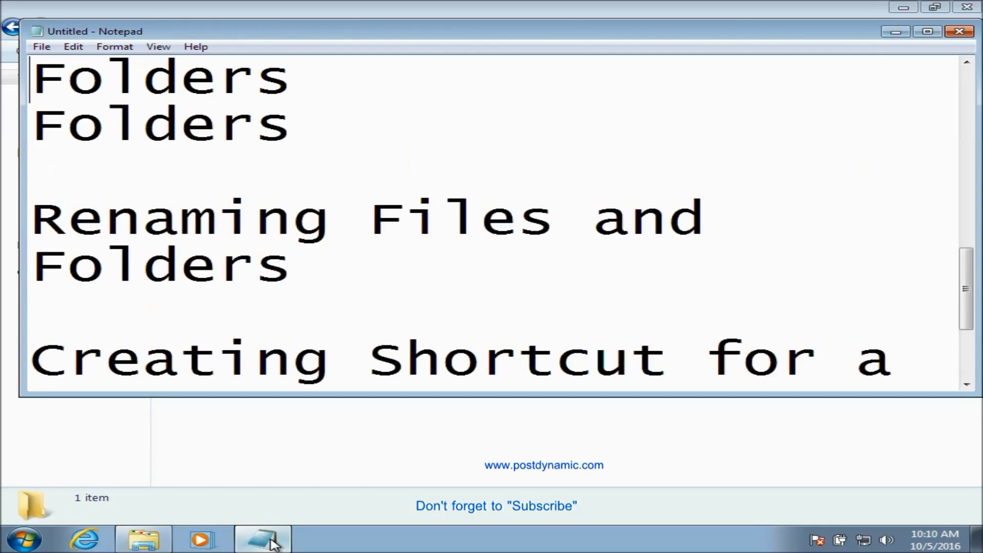
key(Down)
key(Down)
key(Down)
key(Down)
key(Down)
key(Down)
key(Down)
key(Down)
key(Down)
key(Down)
key(Down)
key(Down)
key(Down)
key(Down)
key(Down)
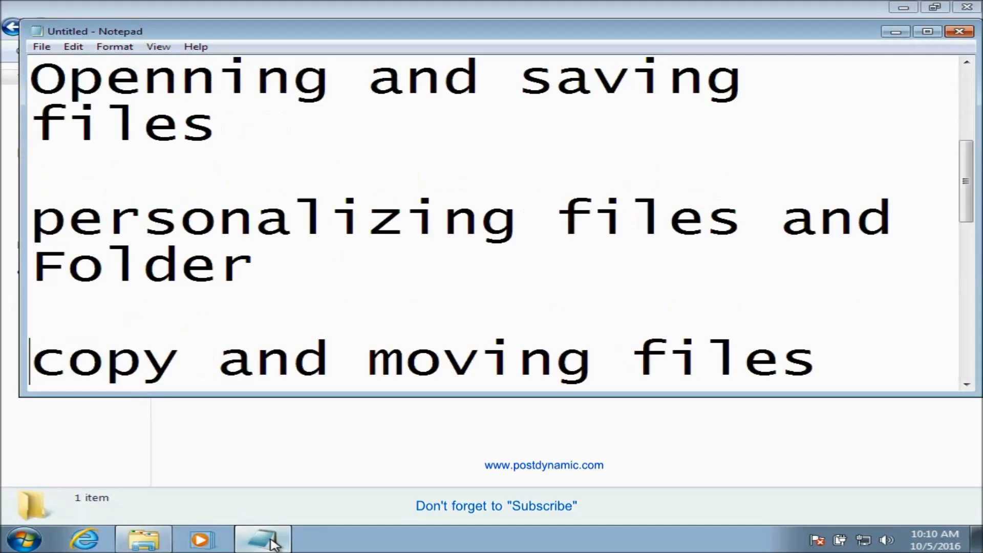
key(End)
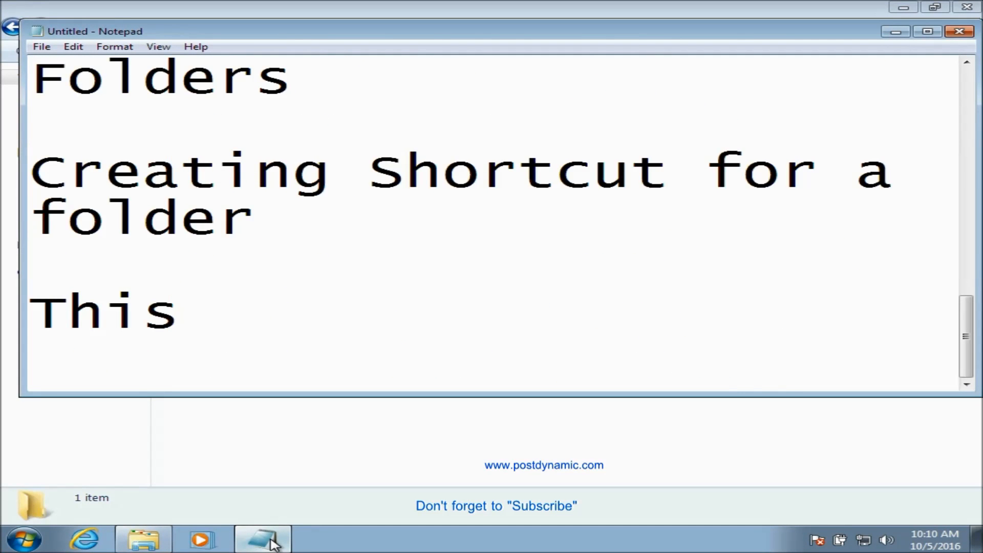
Complete the closing line so it reads "This is all about managing files and folders"
text(is all a)
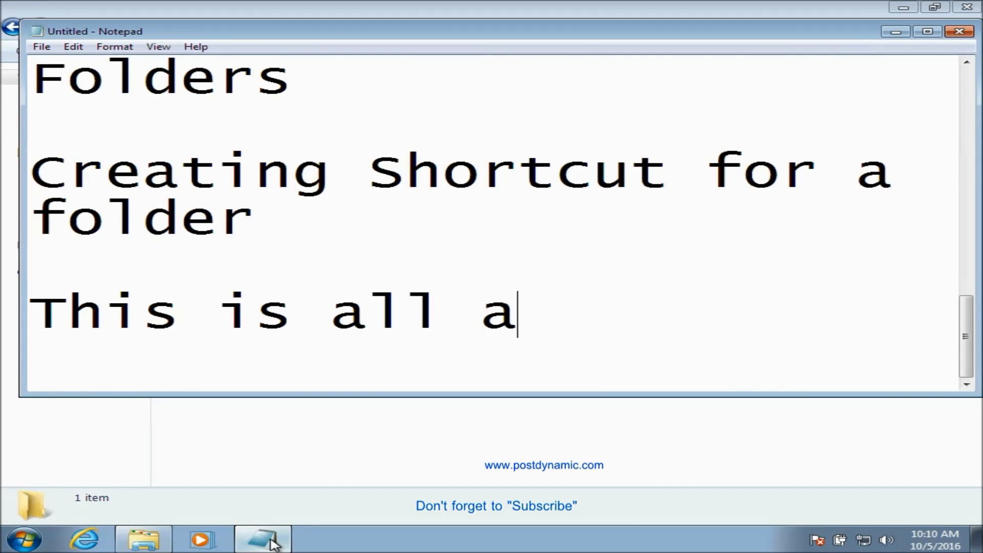
text(bout ma)
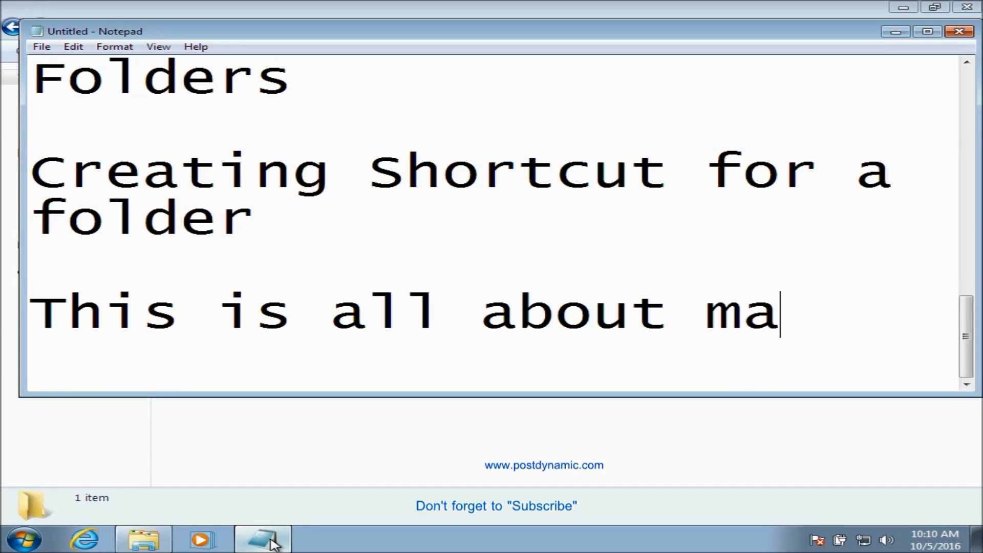
text(nagin)
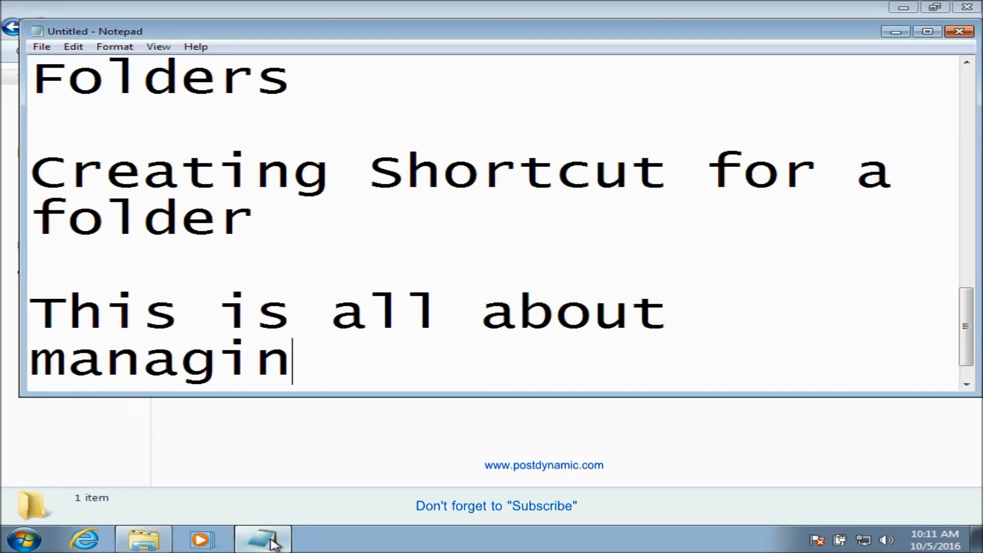
text(g files)
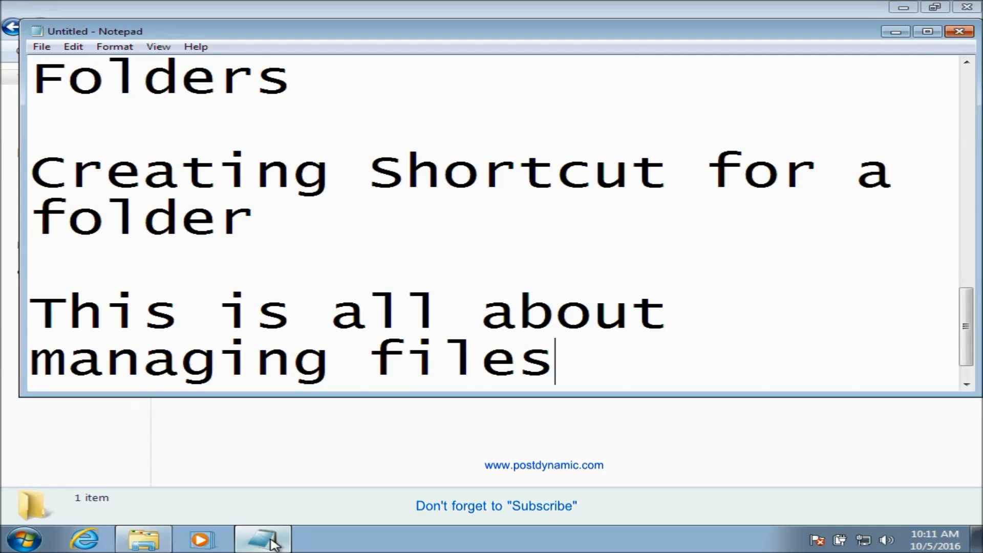
text( and folders)
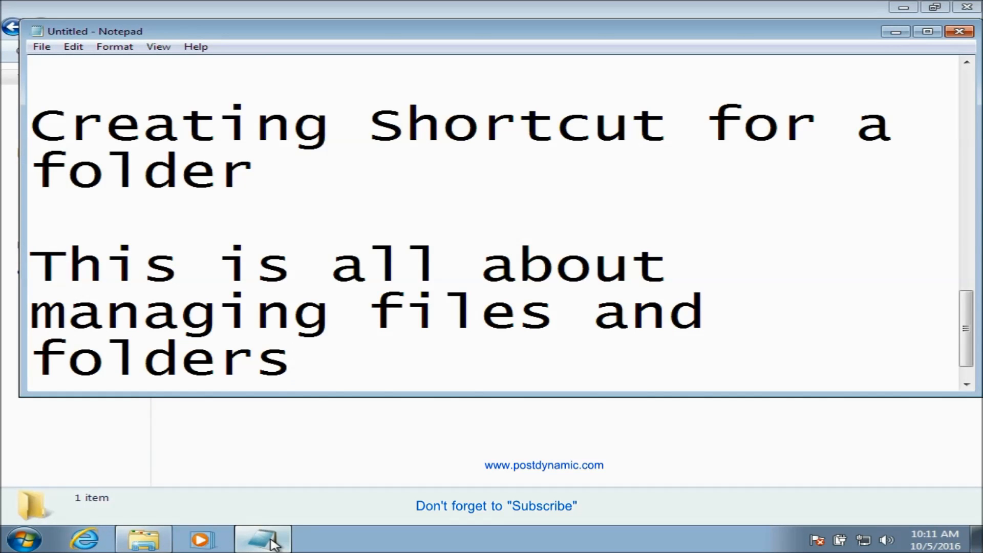
Add a "bonus tip:-" heading below the closing line, with "Recyle bin" on the line under it
key(Return)
key(Return)
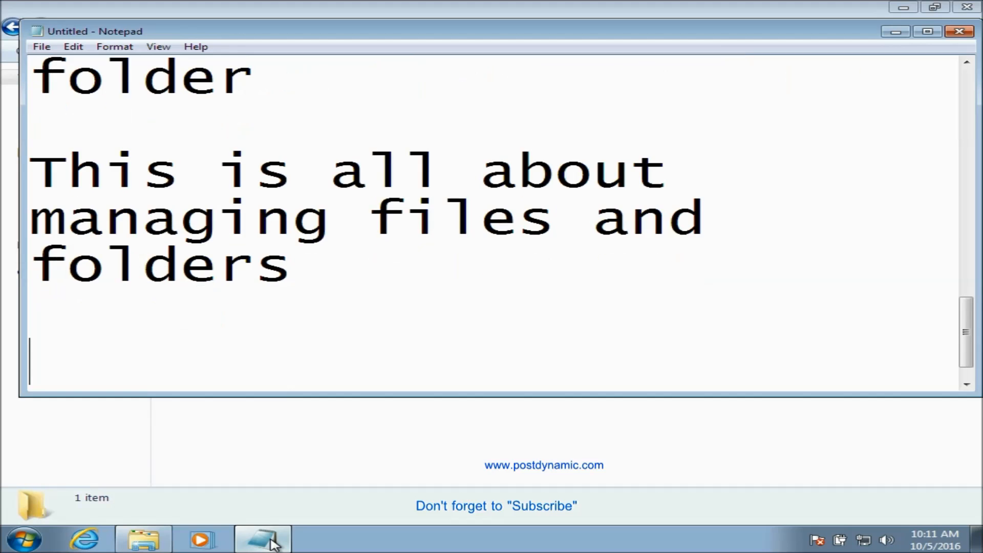
text(bonus )
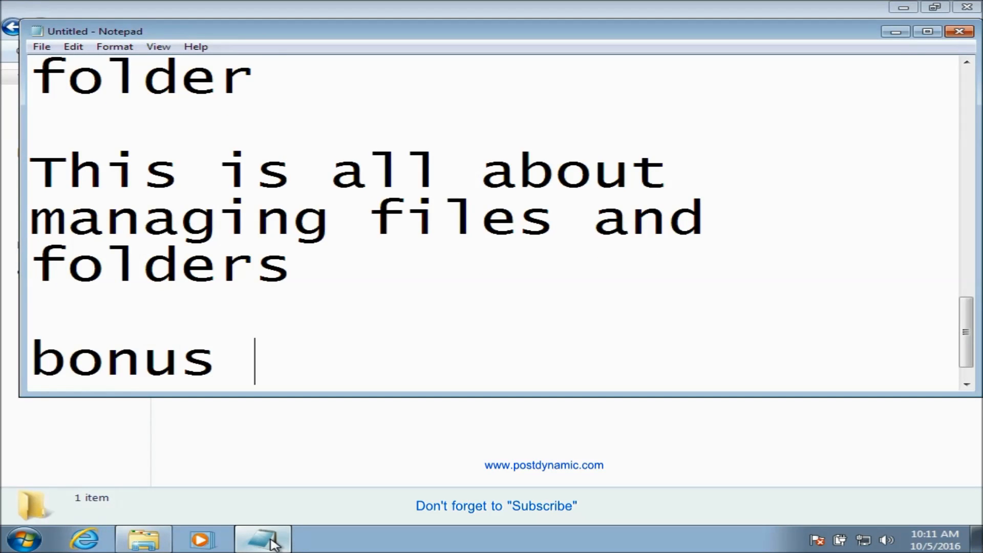
text(tip)
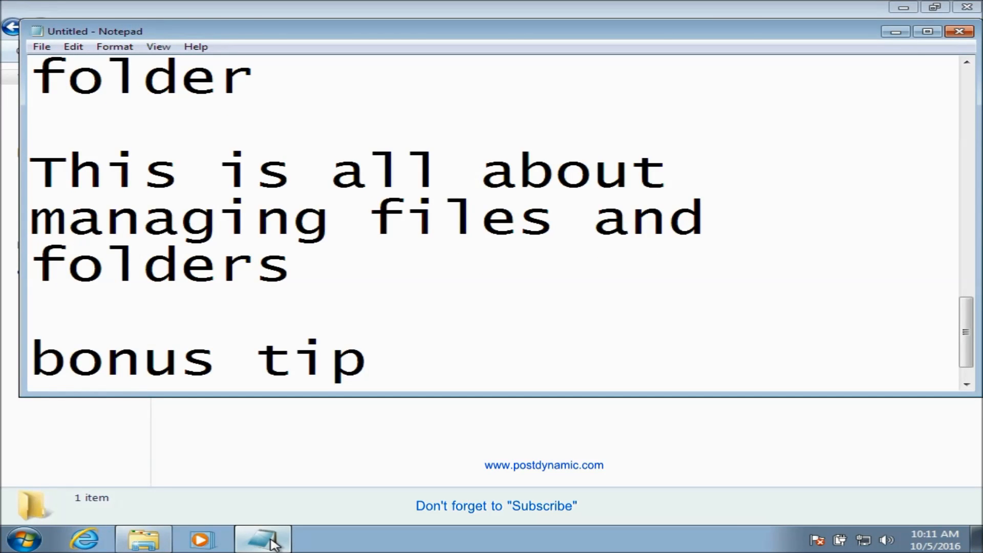
text(:-)
key(Return)
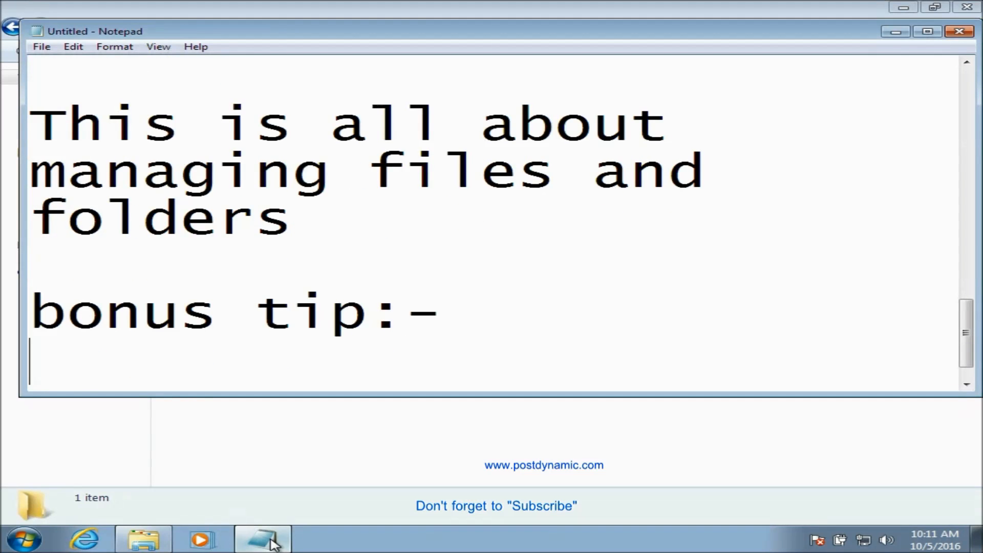
text(Recy)
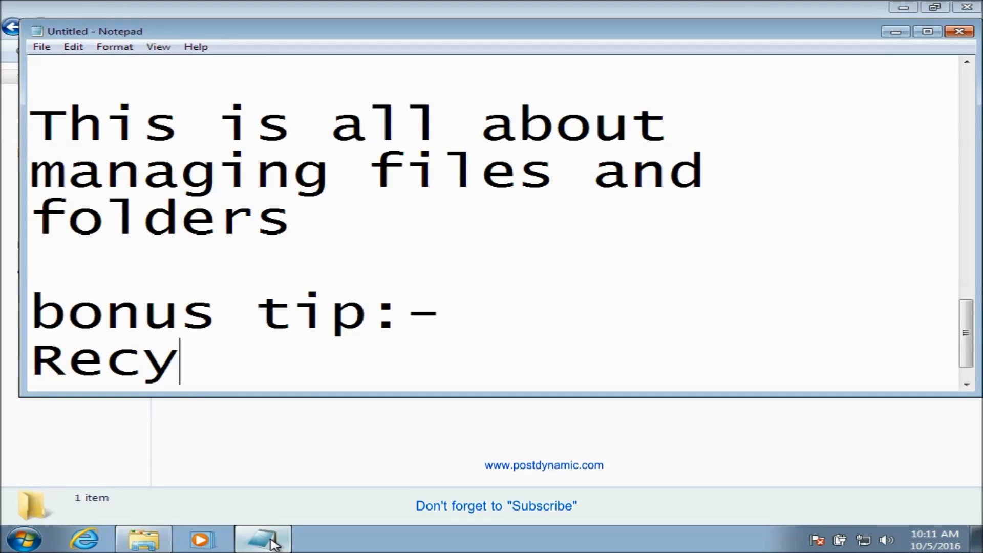
text(le bin)
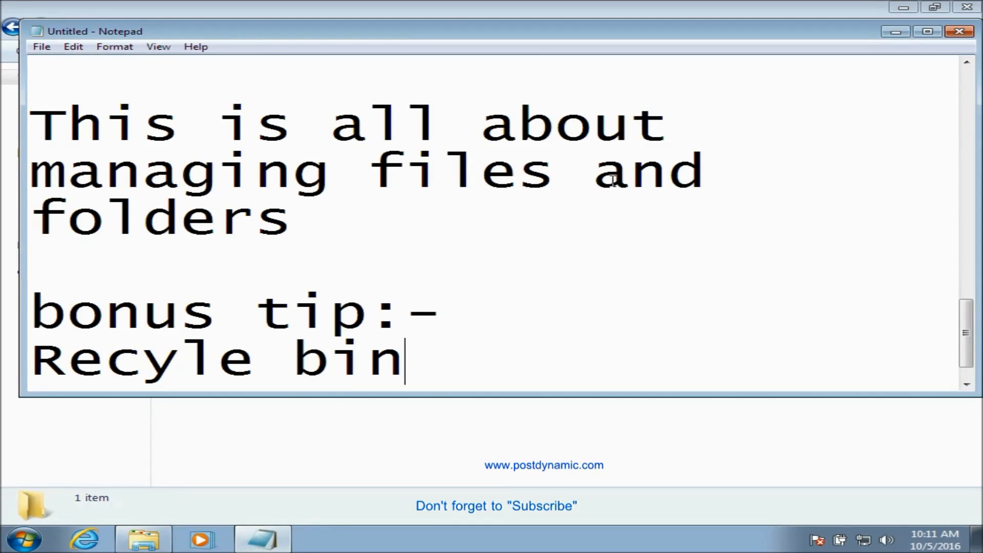
Minimize the Notepad and folder windows and open the Recycle Bin from the desktop
click(897, 32)
click(903, 8)
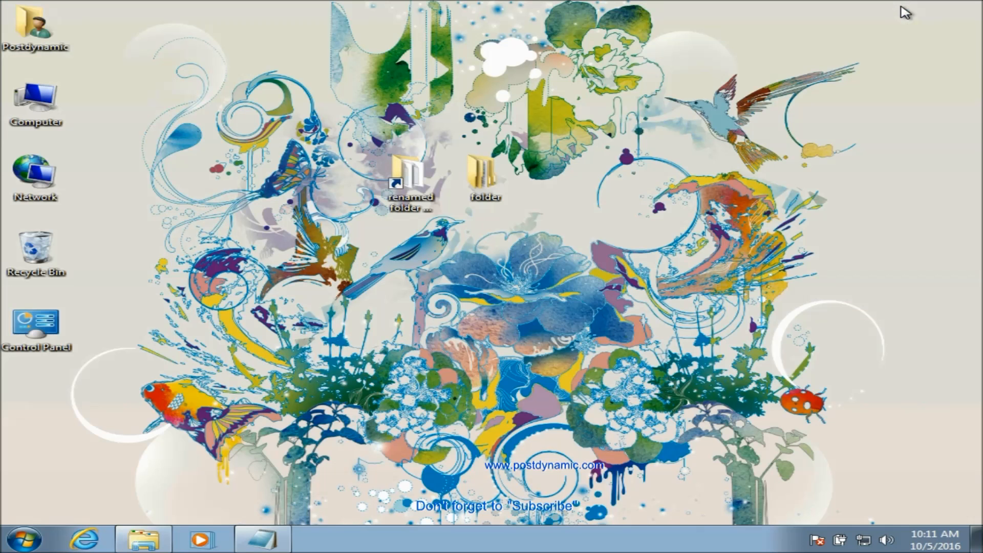
click(41, 262)
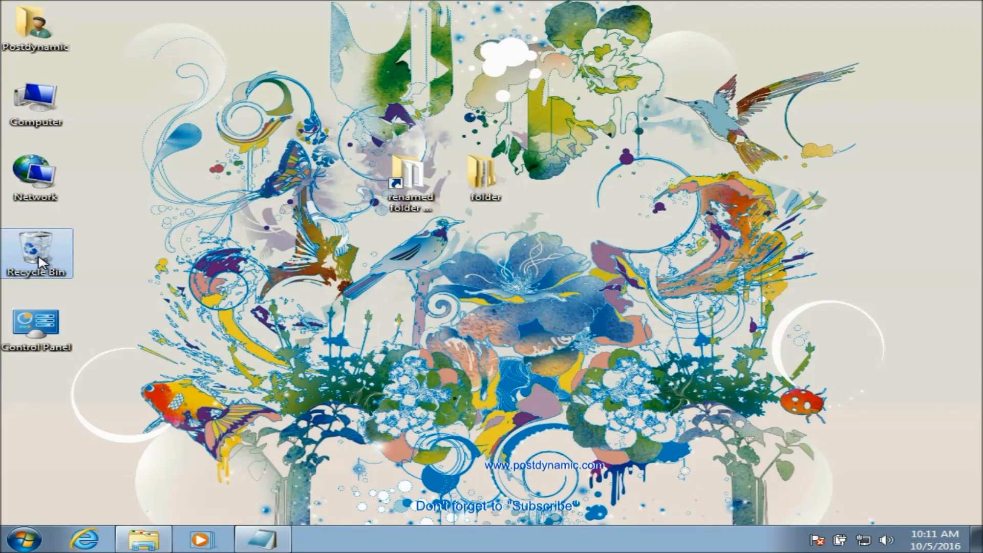
right_click(48, 248)
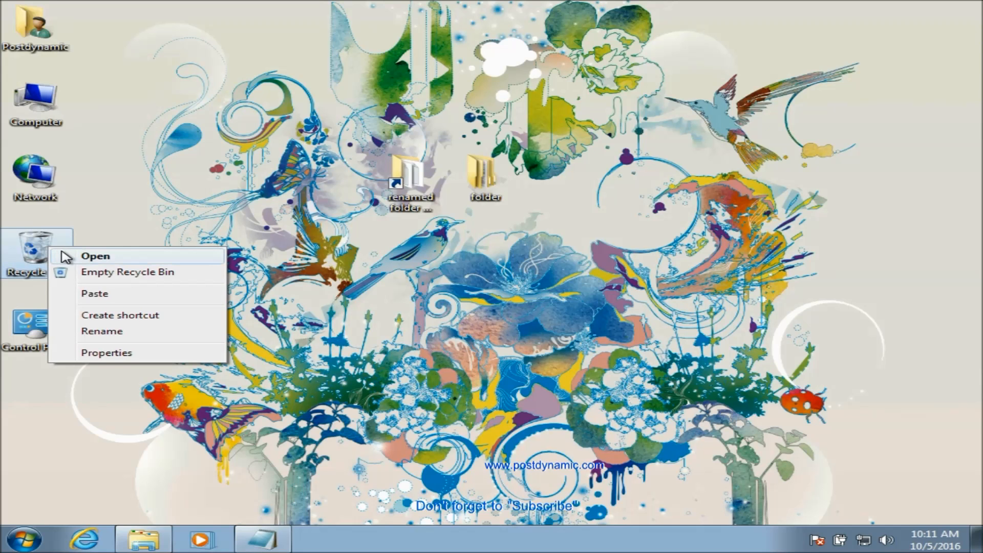
click(66, 257)
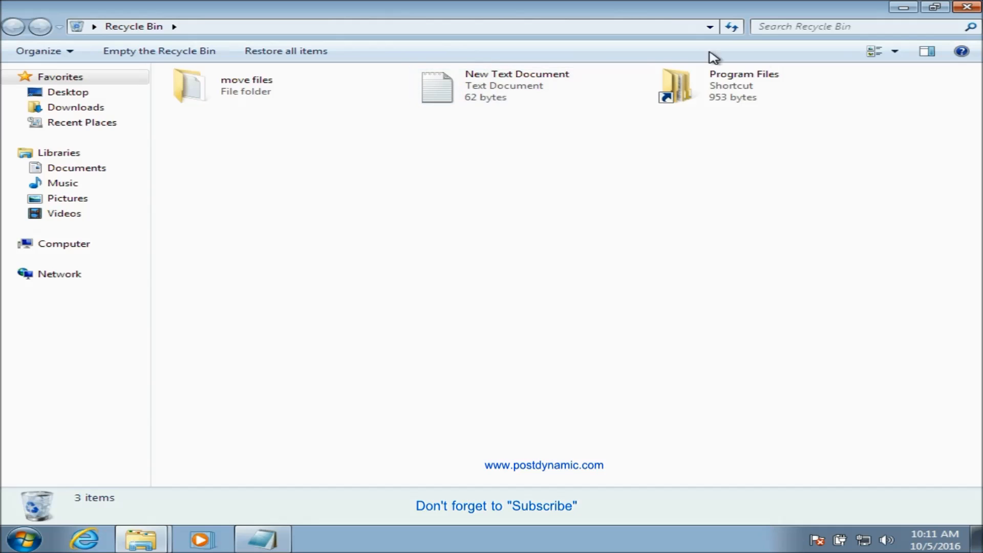
Close and reopen the Recycle Bin, and restore the deleted move files folder
click(966, 7)
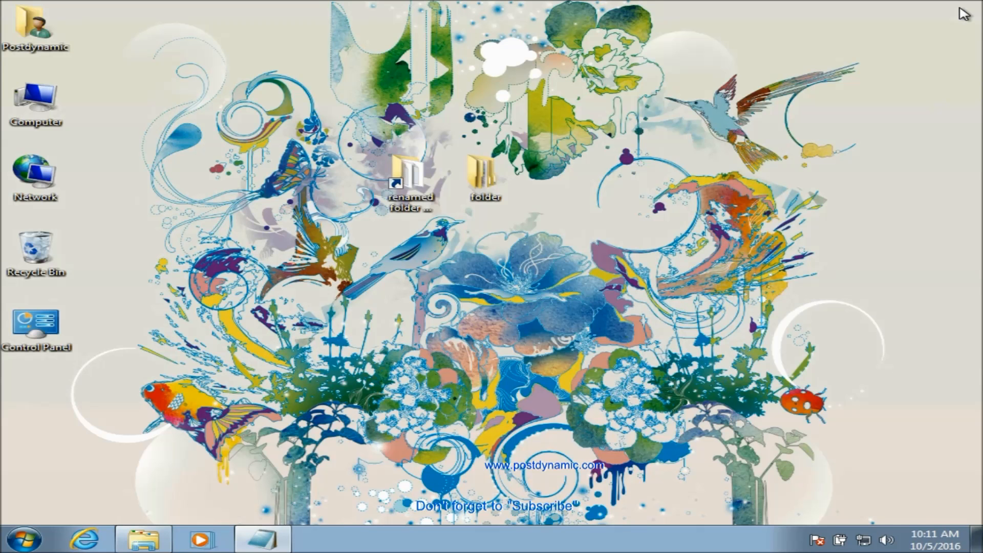
double_click(12, 263)
right_click(10, 260)
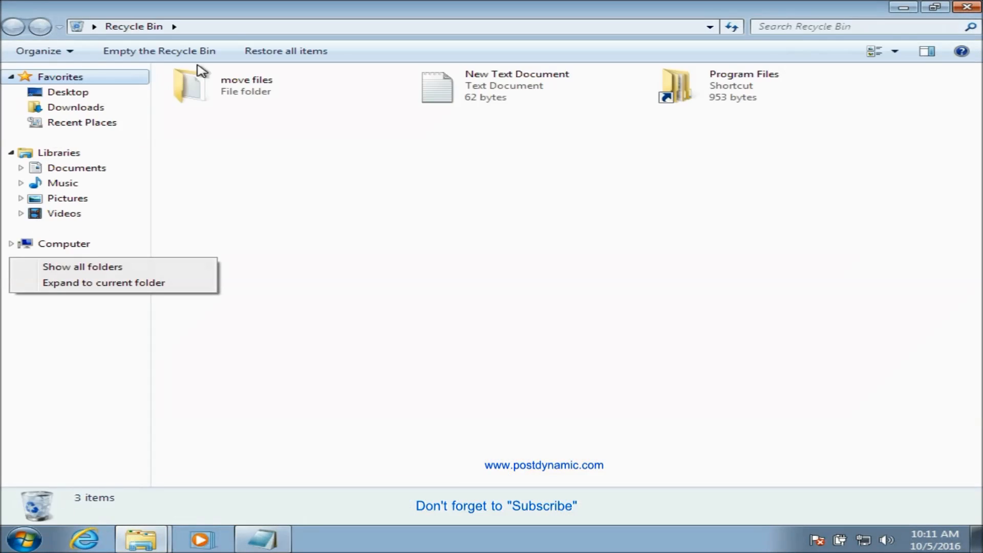
click(236, 103)
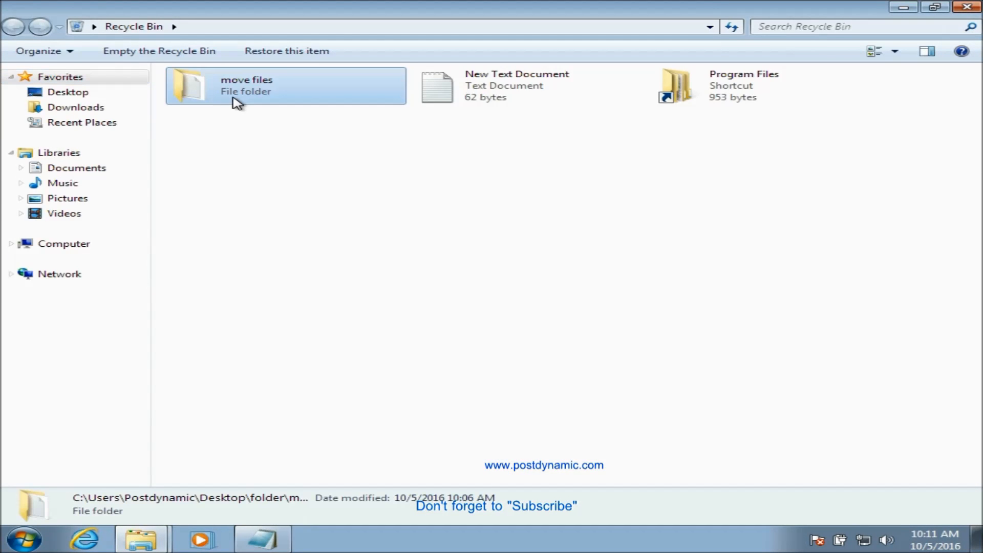
right_click(236, 103)
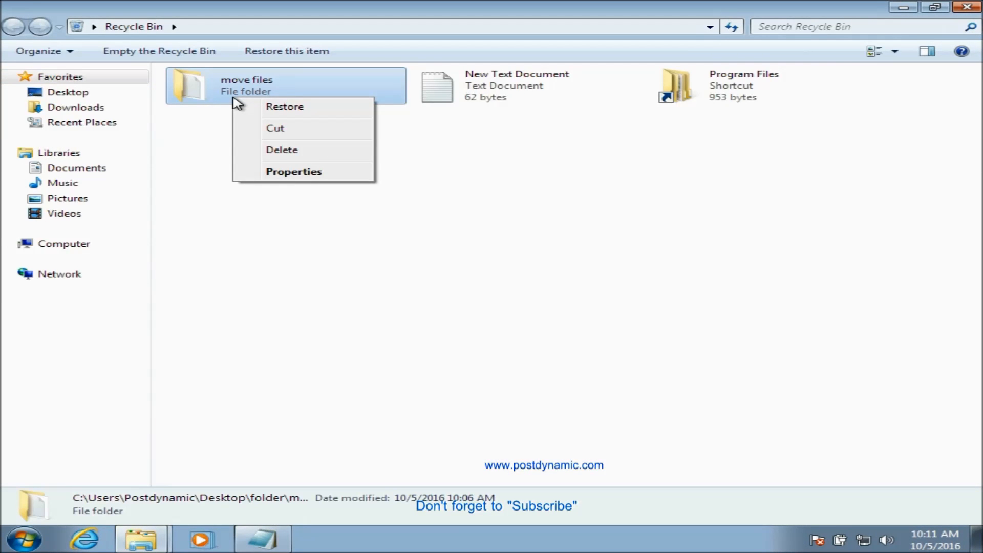
click(334, 113)
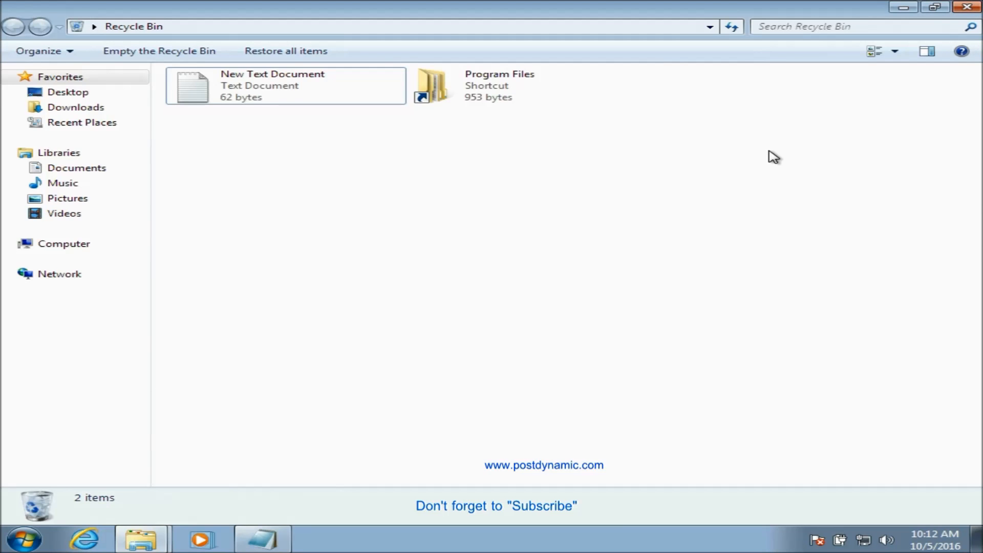
Permanently delete the New Text Document and Program Files shortcut from the Recycle Bin, then close its window
click(489, 97)
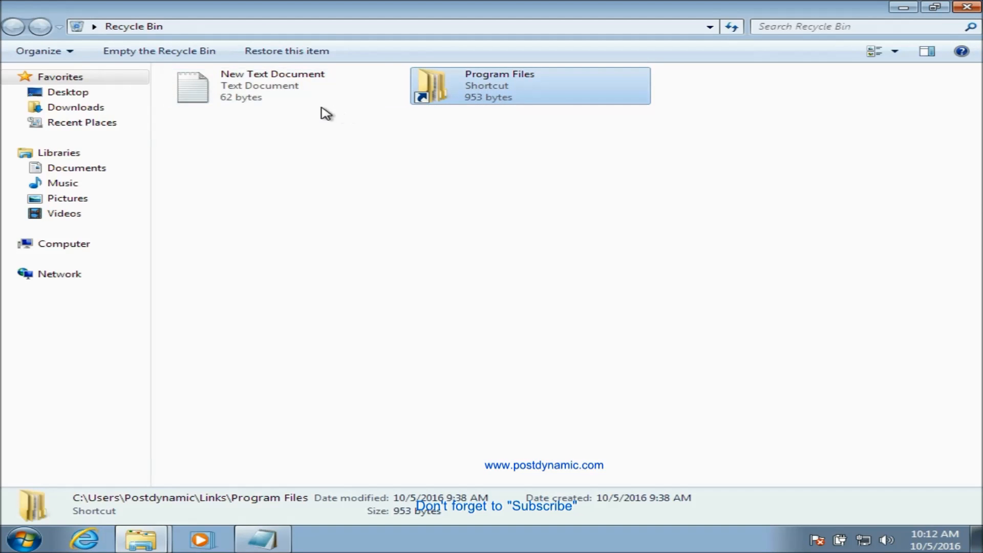
ctrl+click(319, 87)
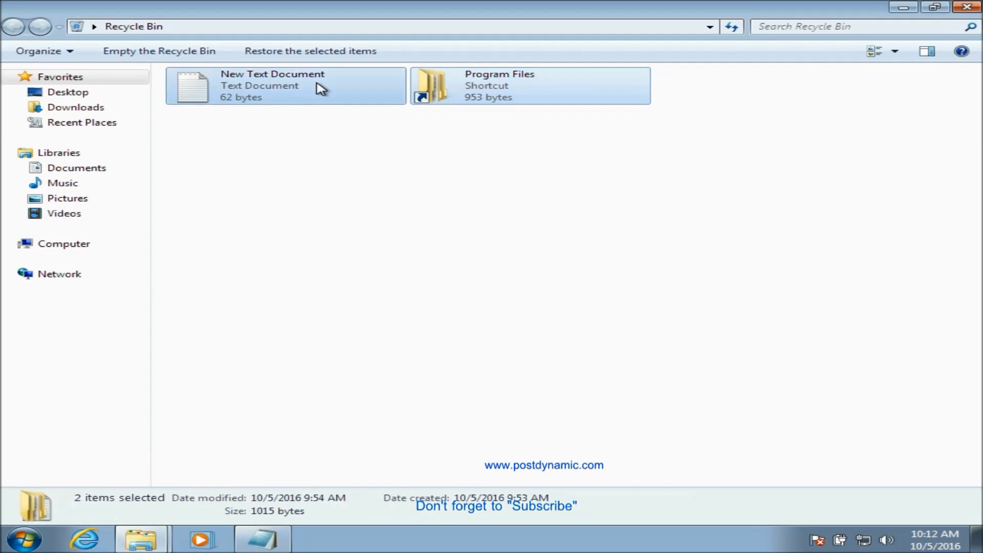
right_click(320, 89)
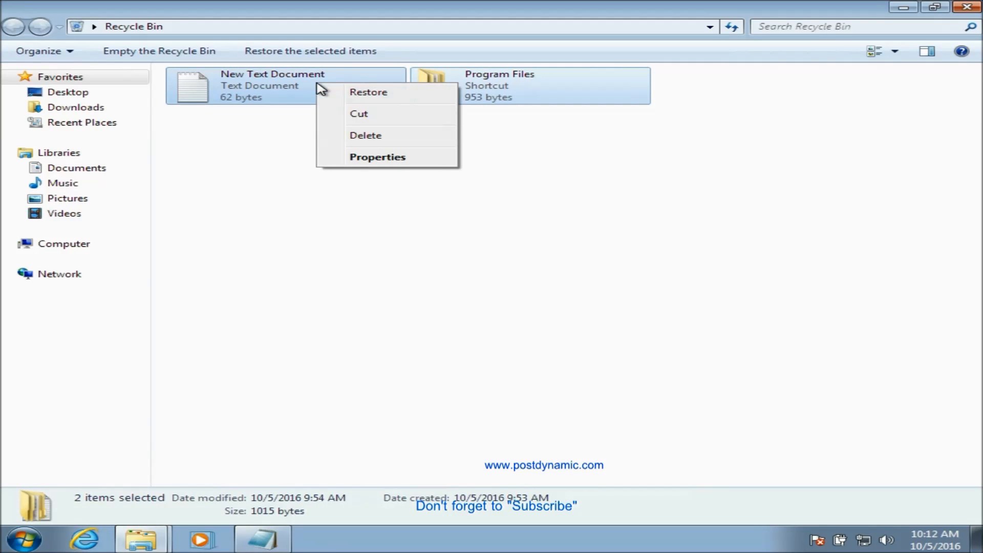
click(357, 136)
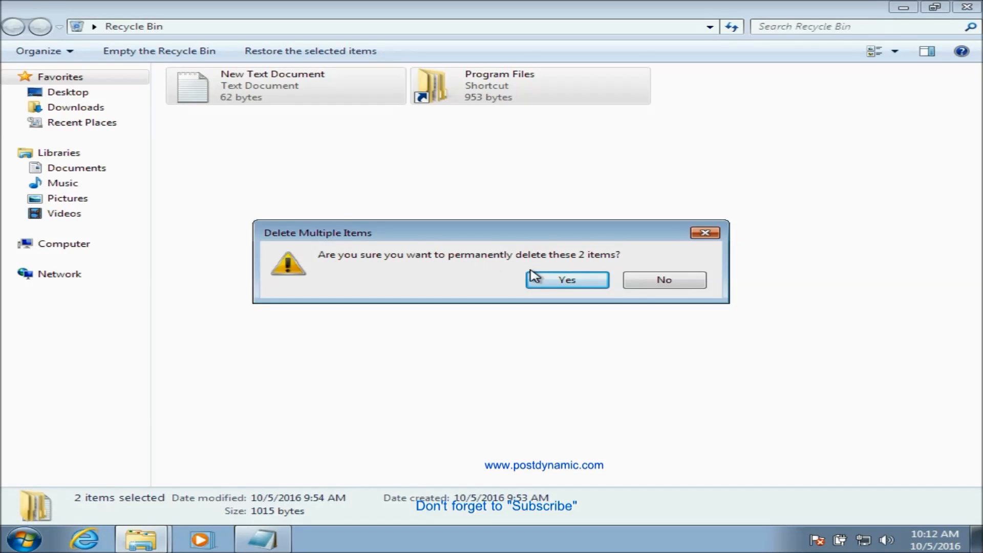
click(550, 285)
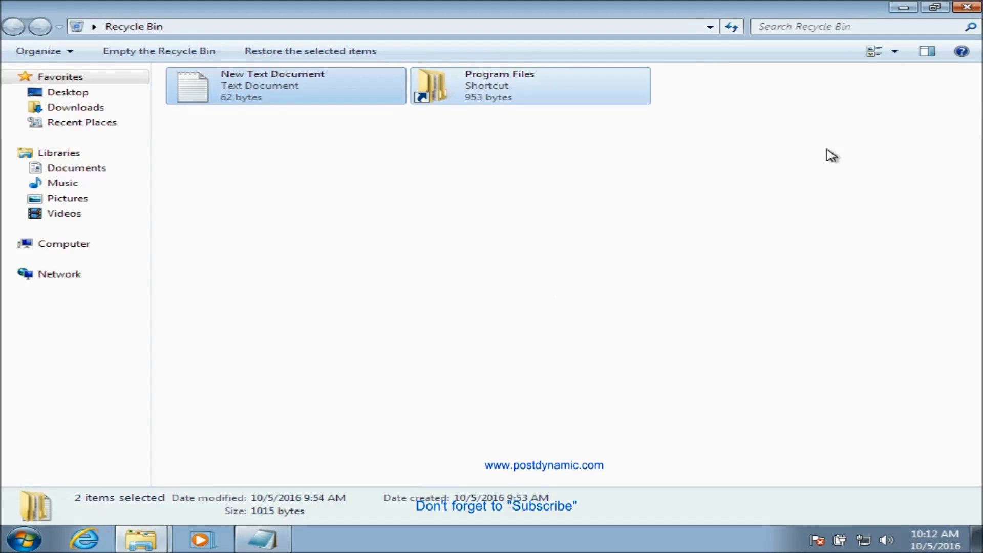
click(967, 7)
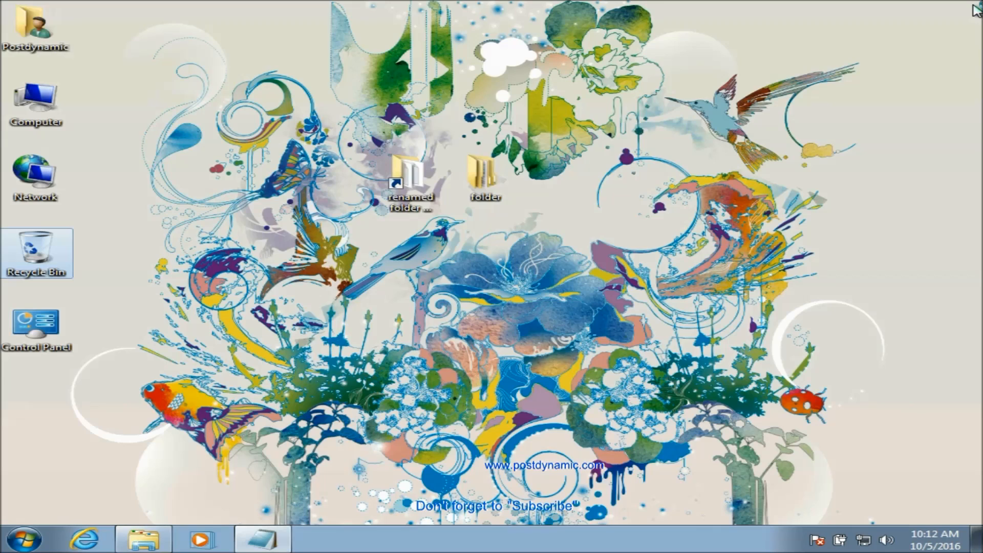
right_click(58, 245)
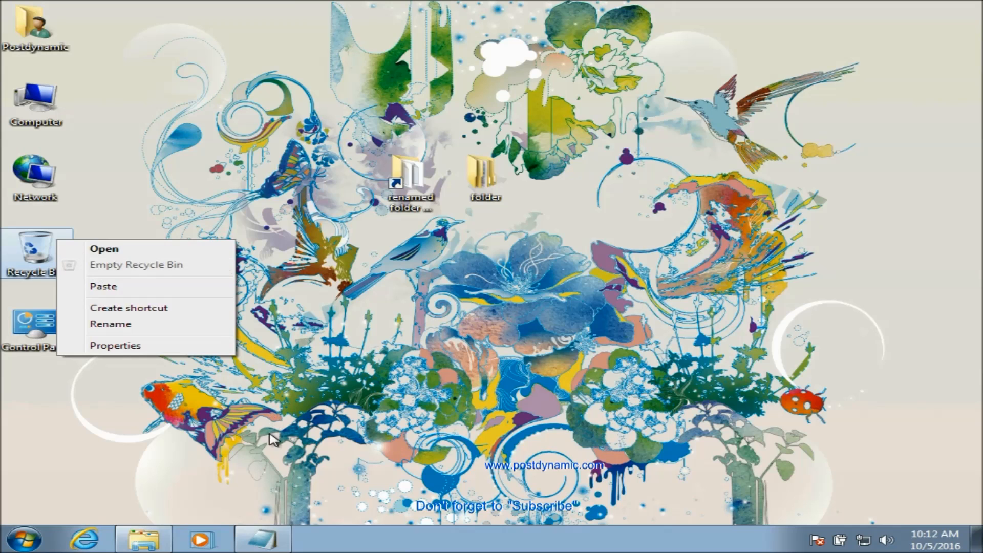
Bring back the Notepad note and add "I hope you learnt a lot from this video tutorial" after a blank line below "Recyle bin"
click(273, 544)
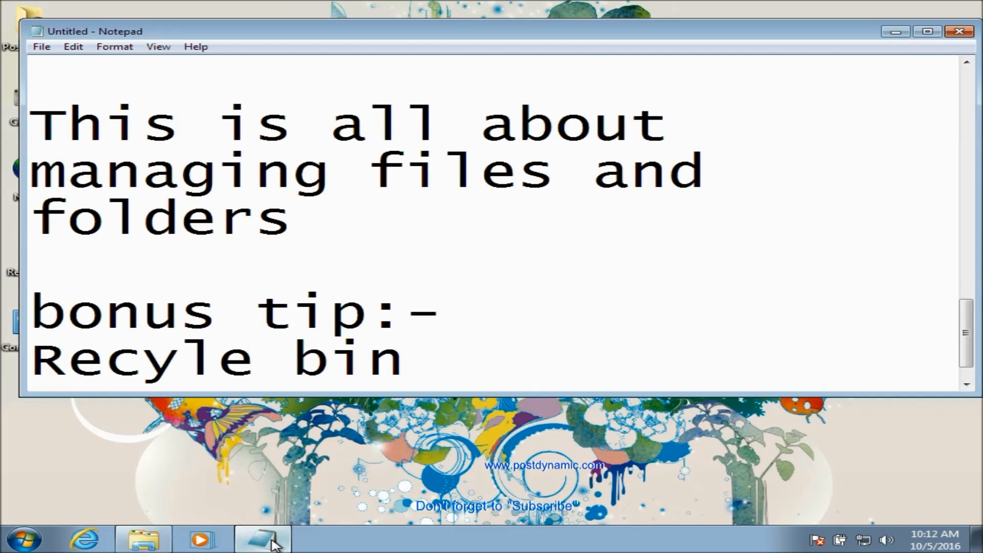
key(Return)
key(Return)
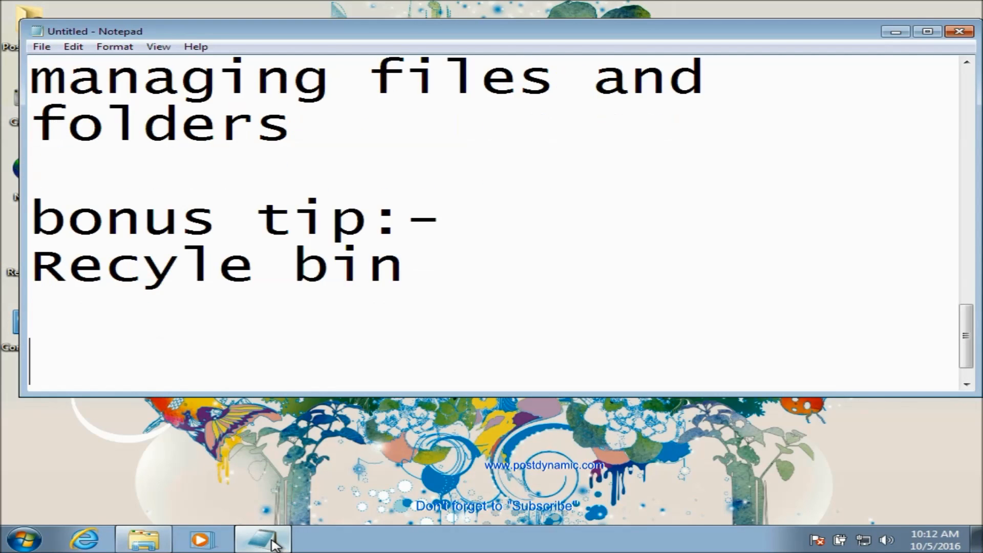
text(I hoi)
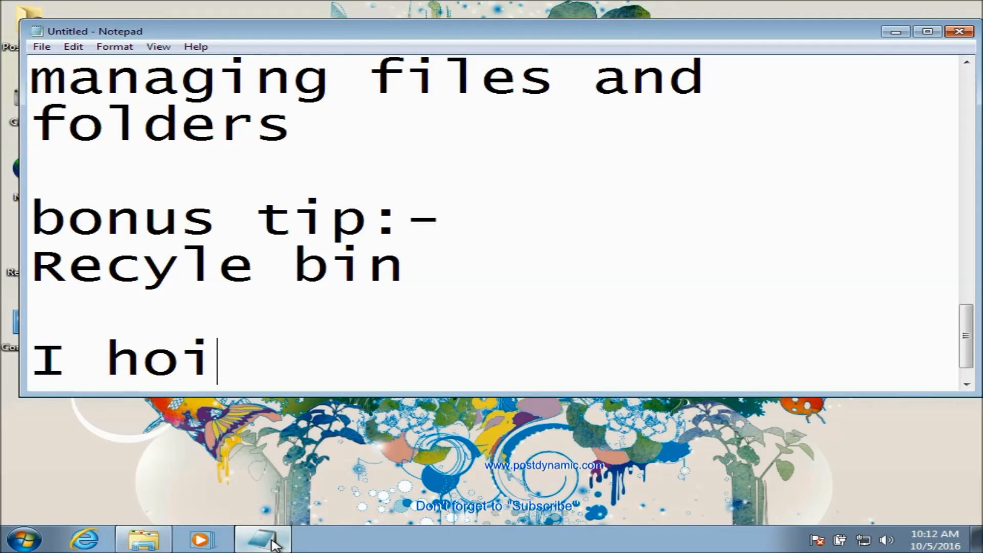
key(BackSpace)
text(ope)
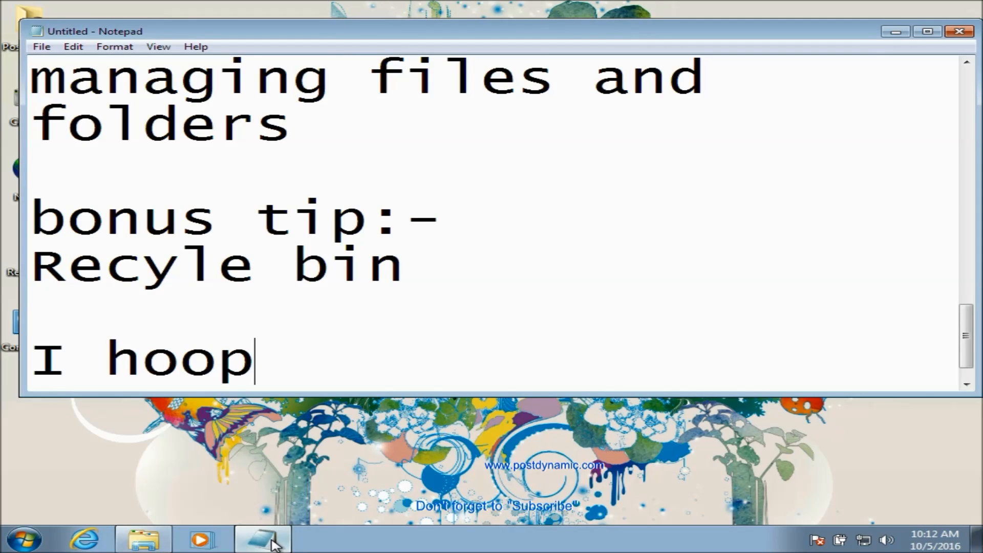
key(BackSpace)
key(BackSpace)
key(BackSpace)
key(BackSpace)
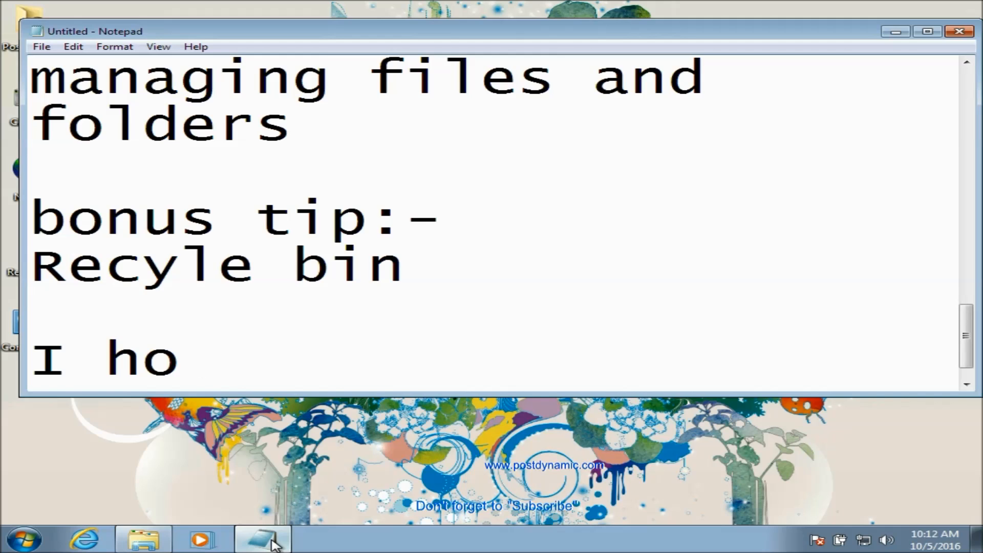
text(pe you learnt a )
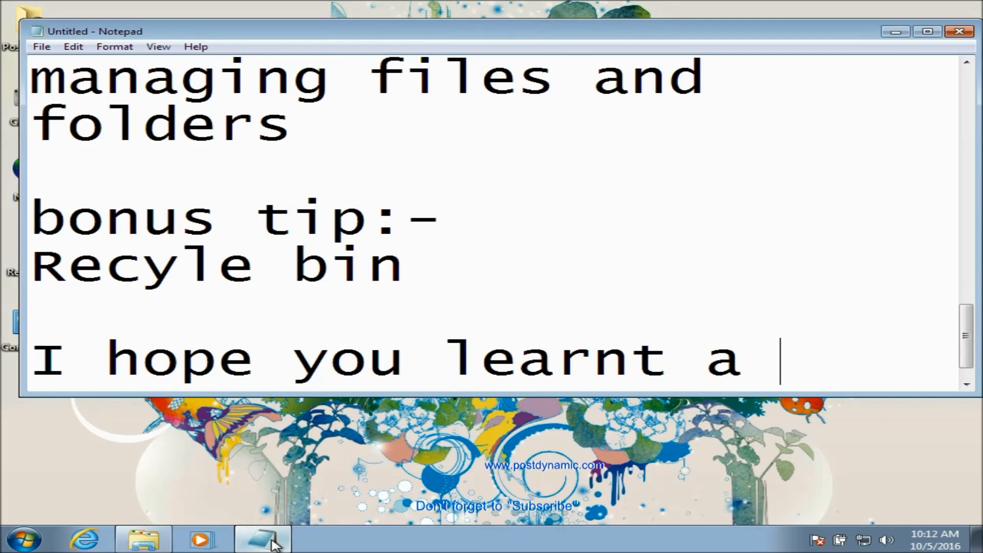
text(lot )
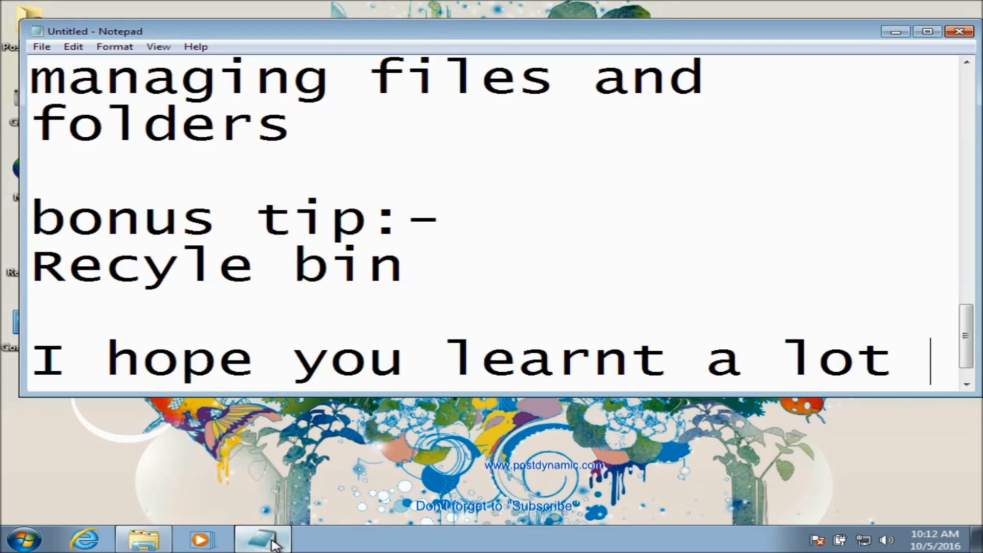
text(from )
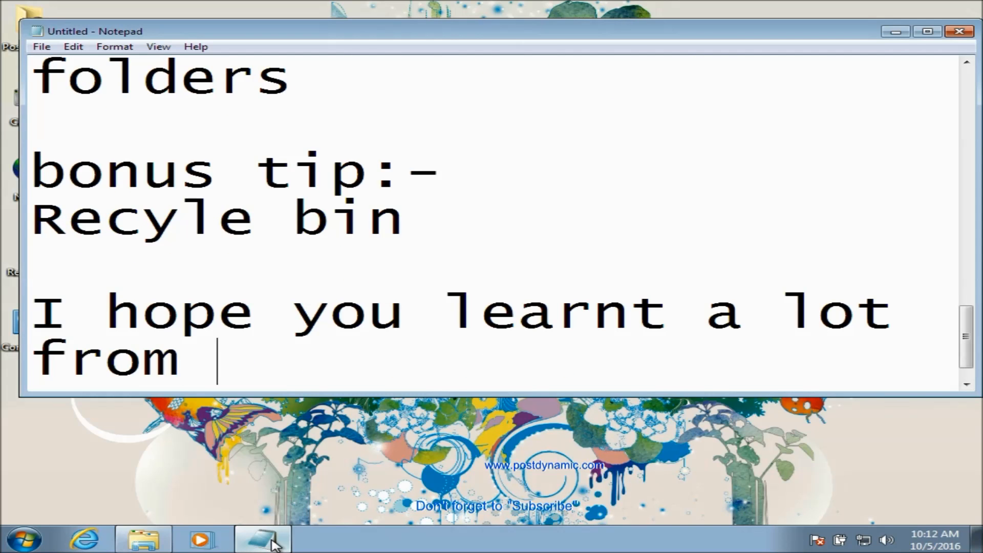
text(this video tut)
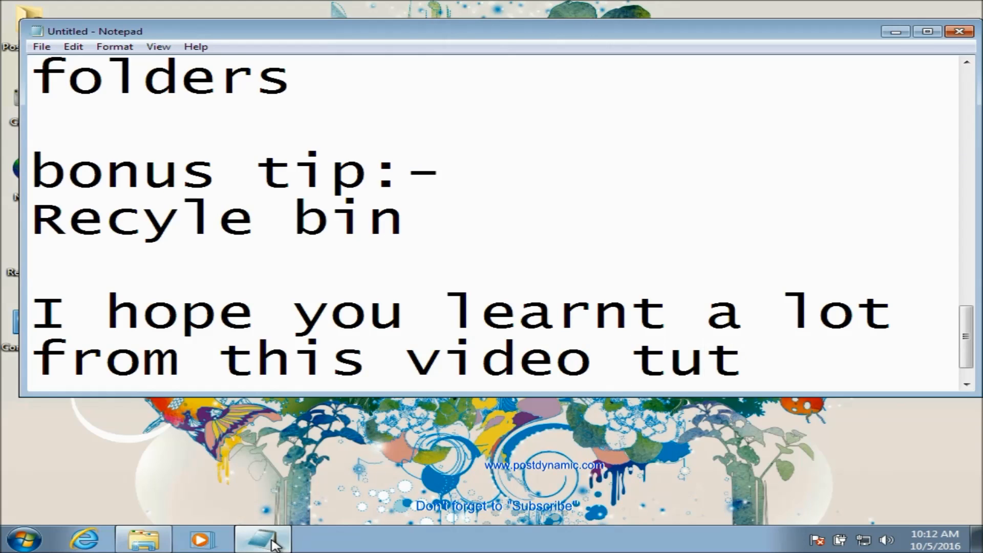
text(orial)
Leave a blank line below the tutorial sentence and begin a new line reading "Like our videos"
key(Return)
key(Return)
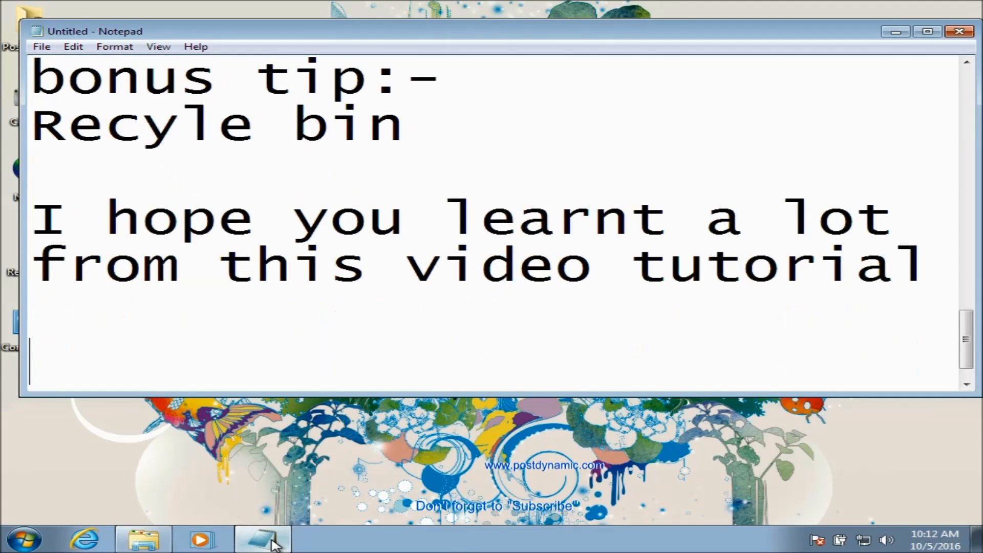
text(Lkike)
key(BackSpace)
key(BackSpace)
key(BackSpace)
key(BackSpace)
key(BackSpace)
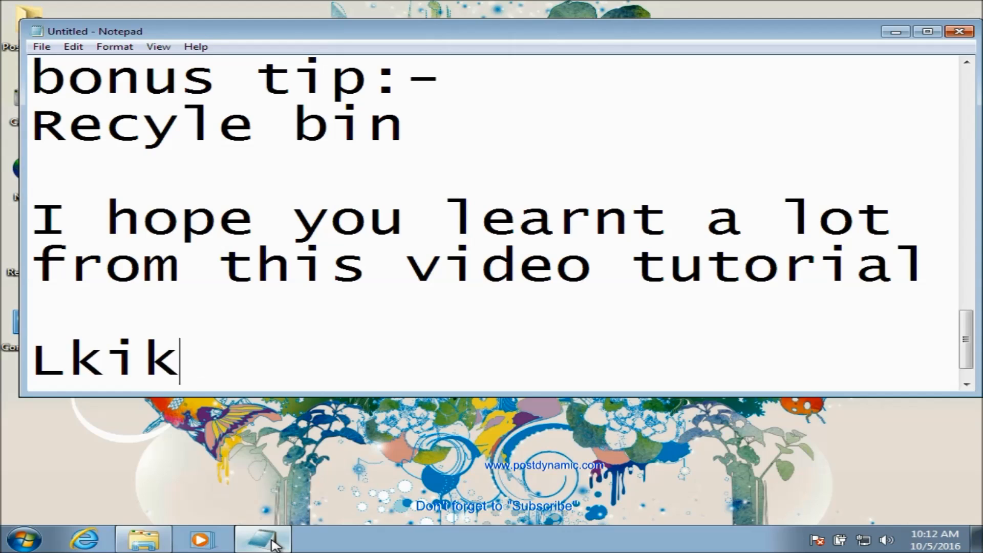
text(ike )
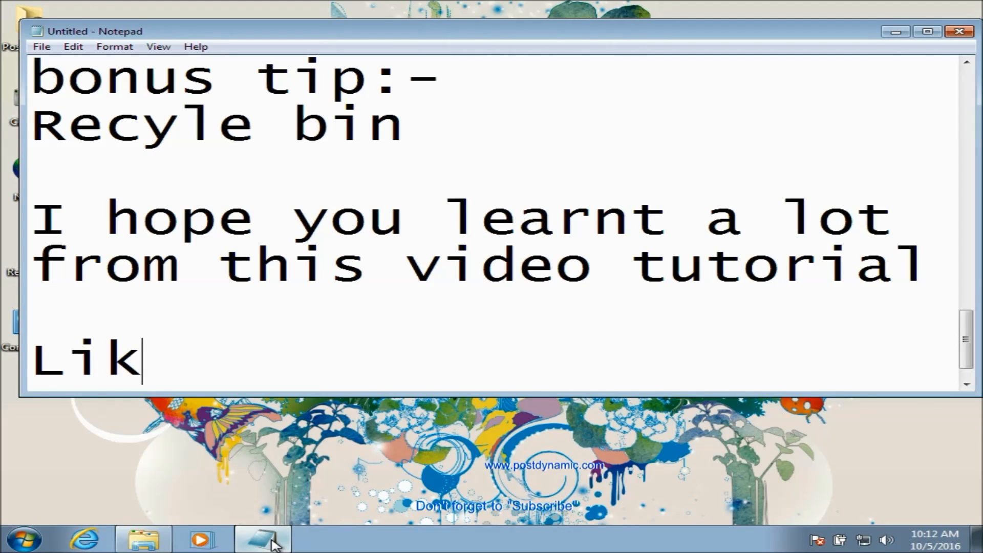
text(oir)
key(BackSpace)
key(BackSpace)
text(ur videeo)
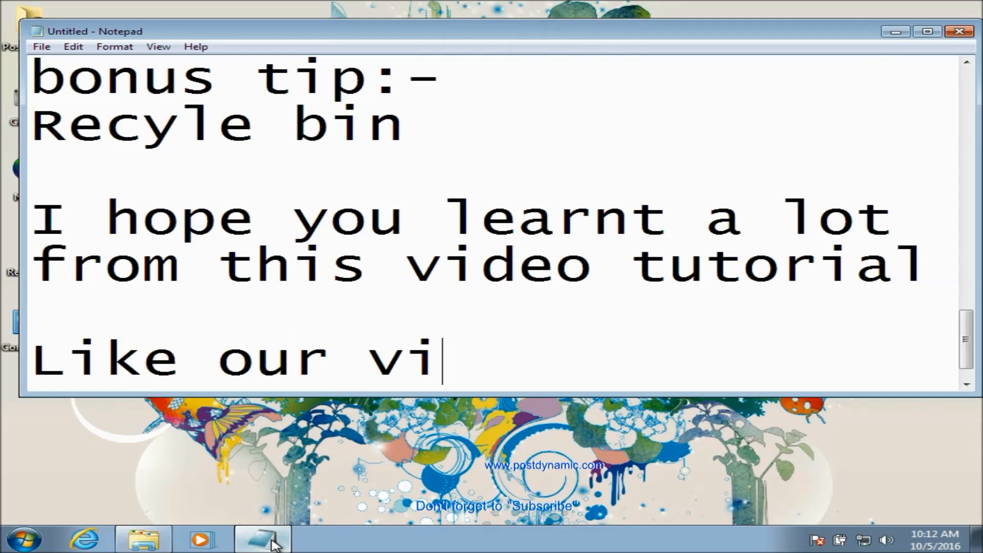
key(BackSpace)
key(BackSpace)
text(os)
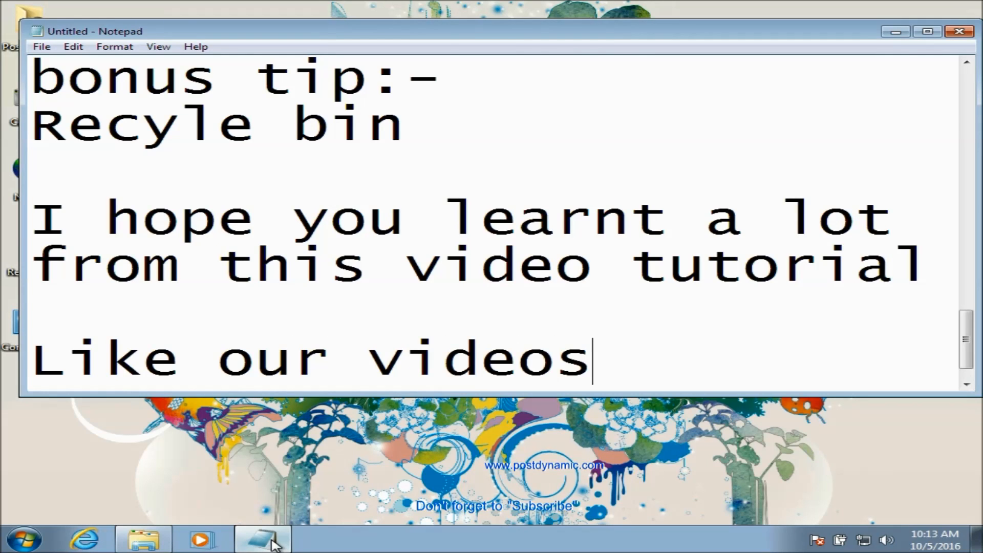
Extend the last line with "and Subscribe Postdynamic" and start a new line below it
text( and Sub)
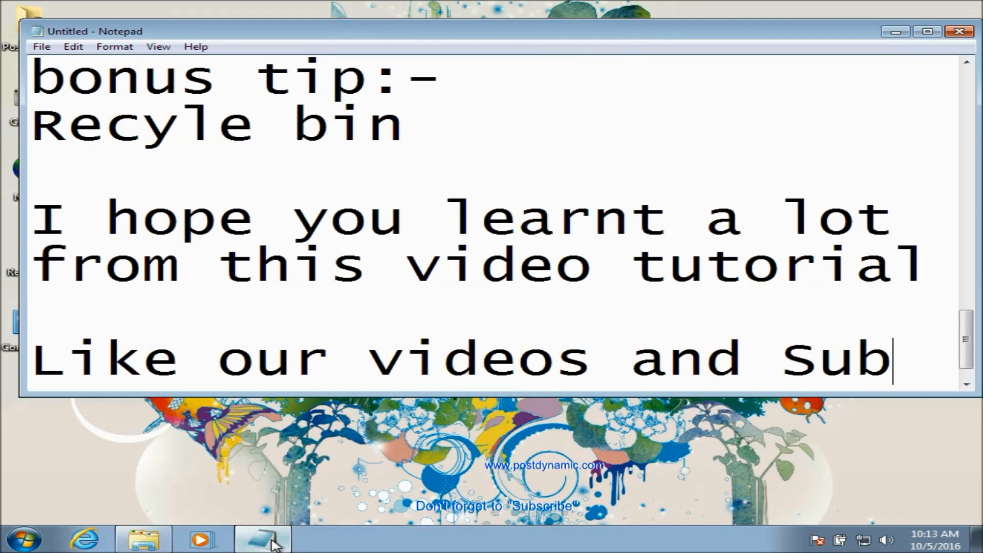
text(scribe)
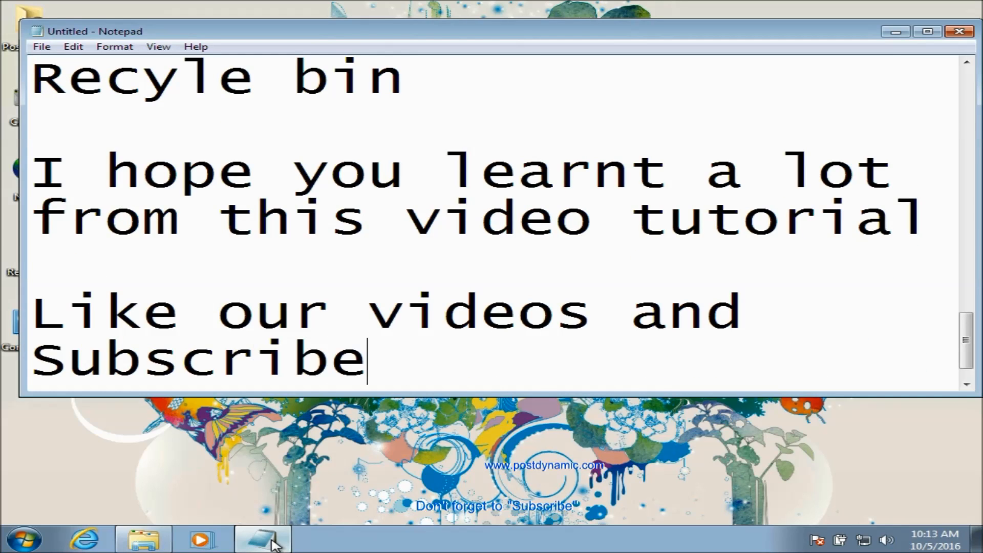
text( POs)
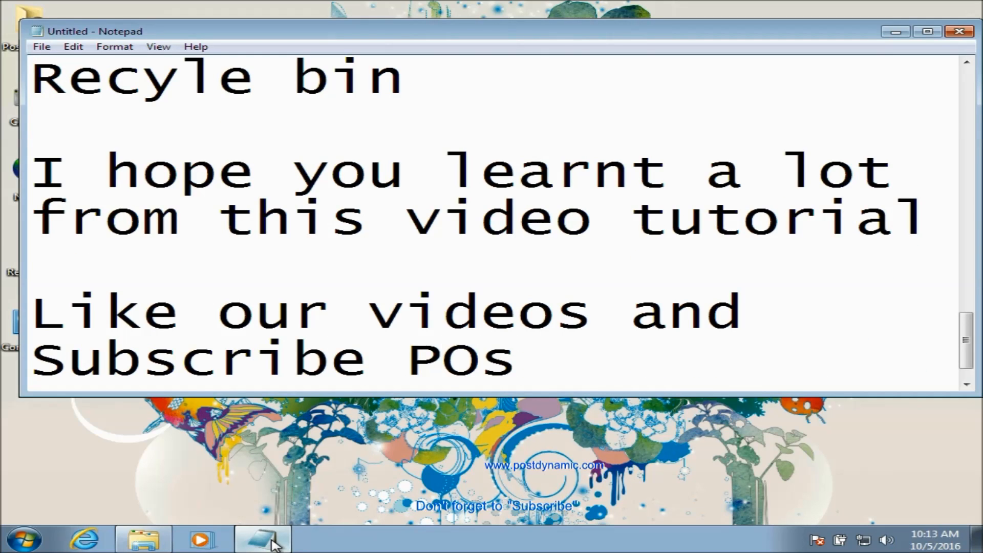
key(BackSpace)
key(BackSpace)
text(ostdy)
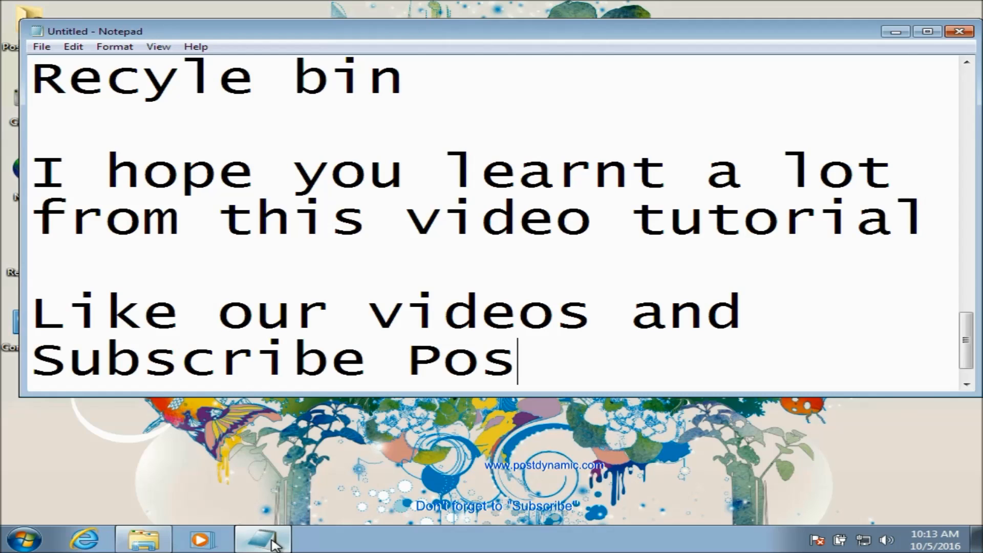
text(mic)
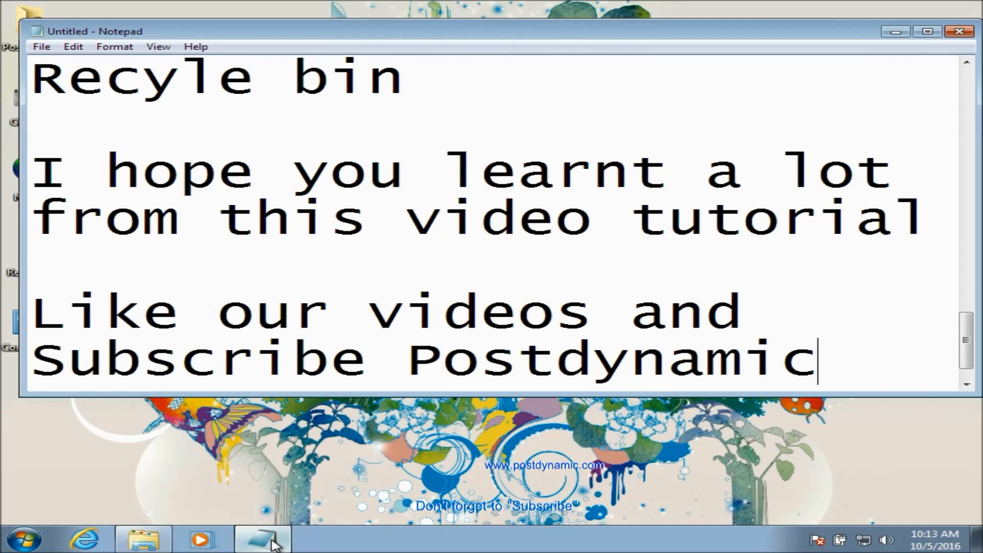
key(Return)
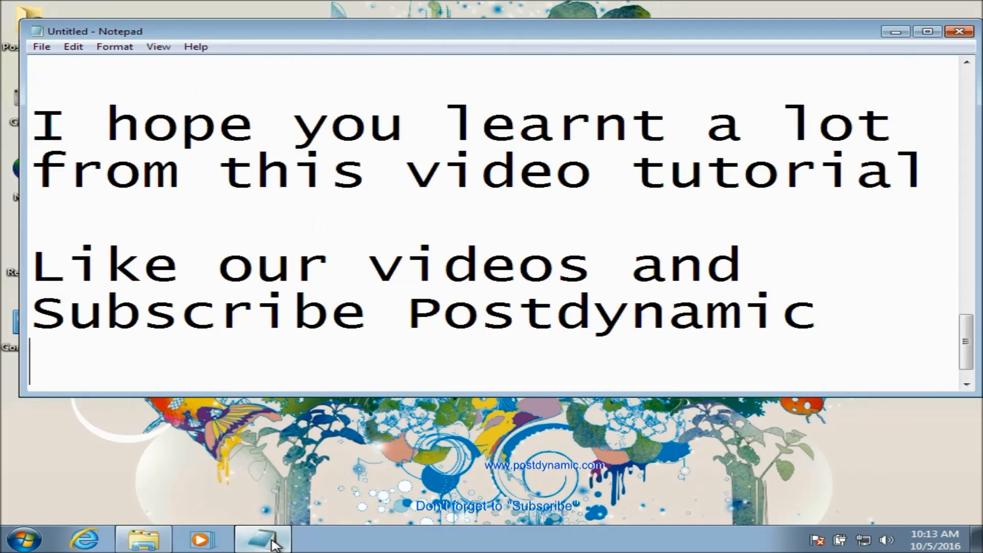